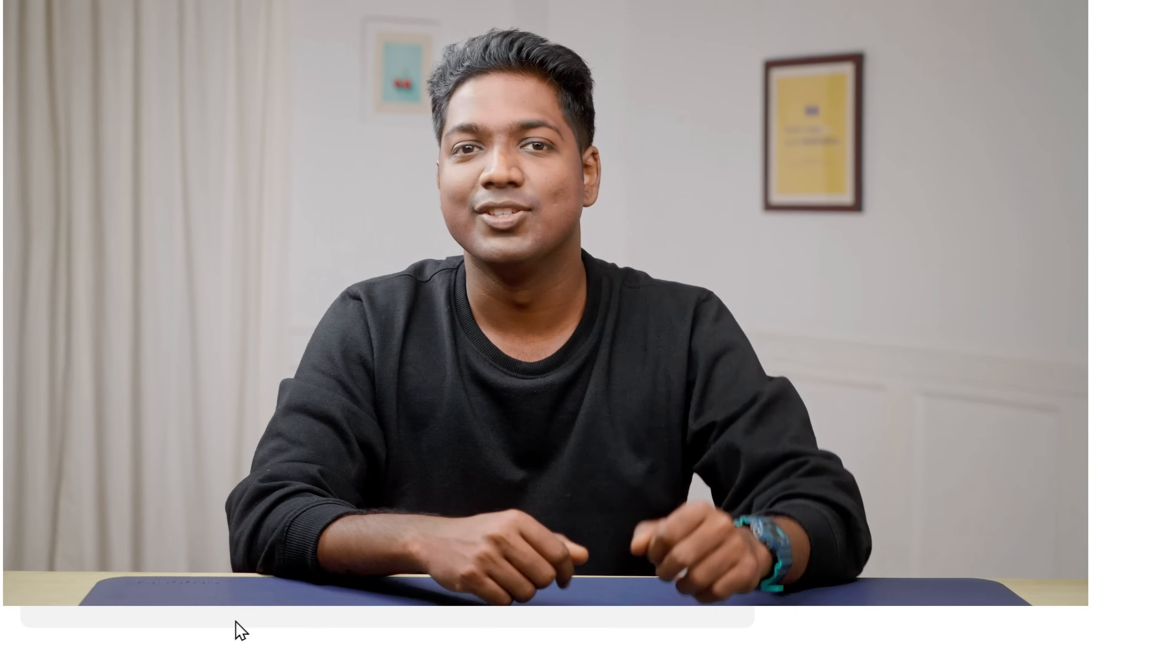
Go from the amazon.in homepage to the Kindle Books store via the All menu.
{"action": "left_click", "coordinate": [201, 543]}
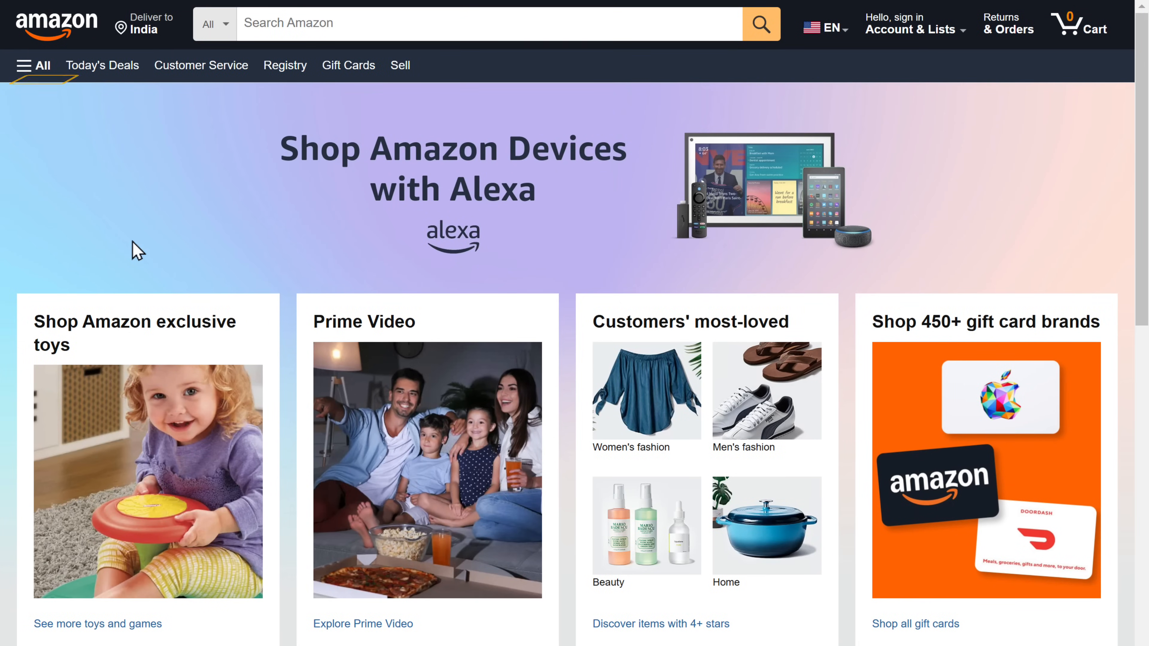
{"action": "left_click", "coordinate": [40, 70]}
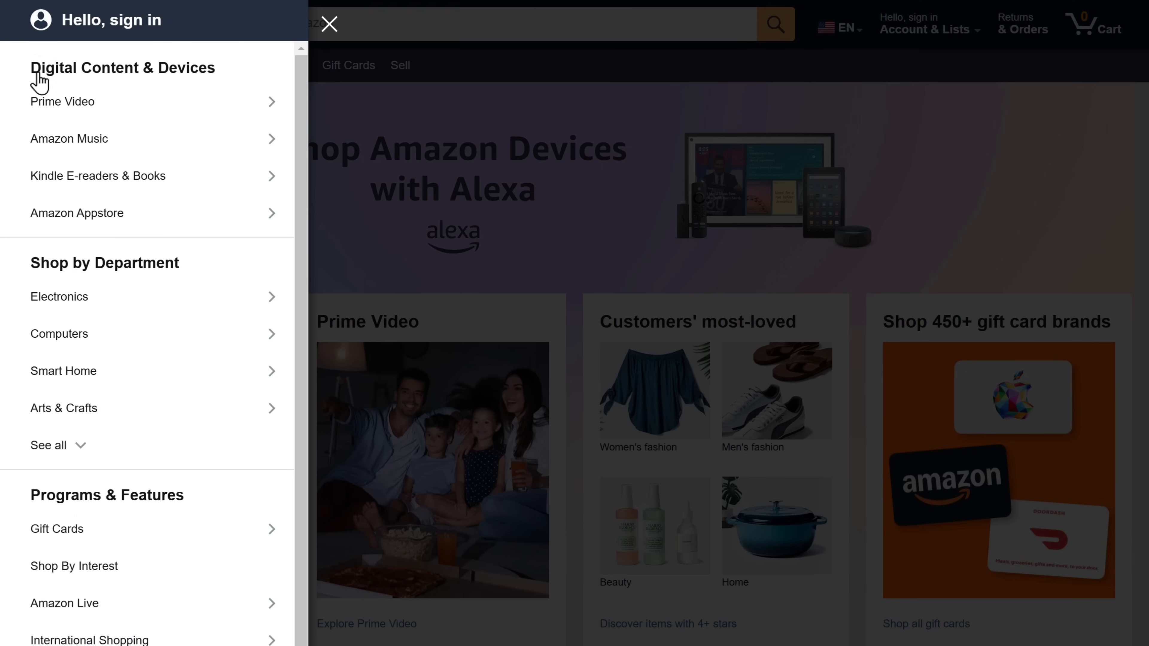
{"action": "left_click", "coordinate": [76, 185]}
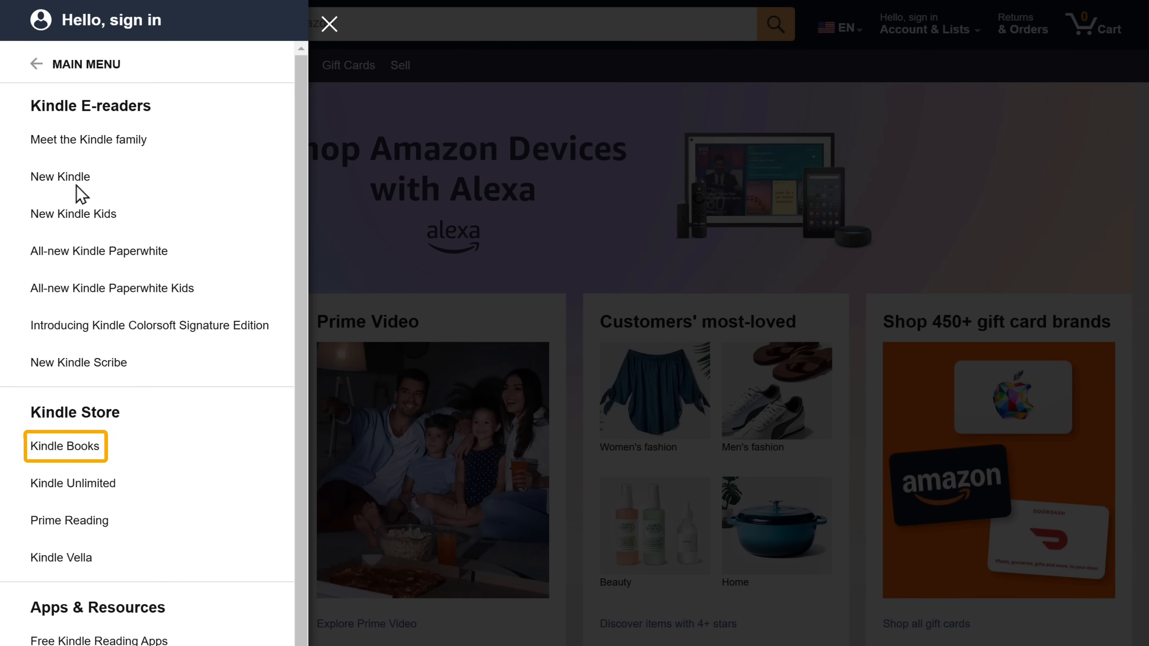
{"action": "left_click", "coordinate": [68, 448]}
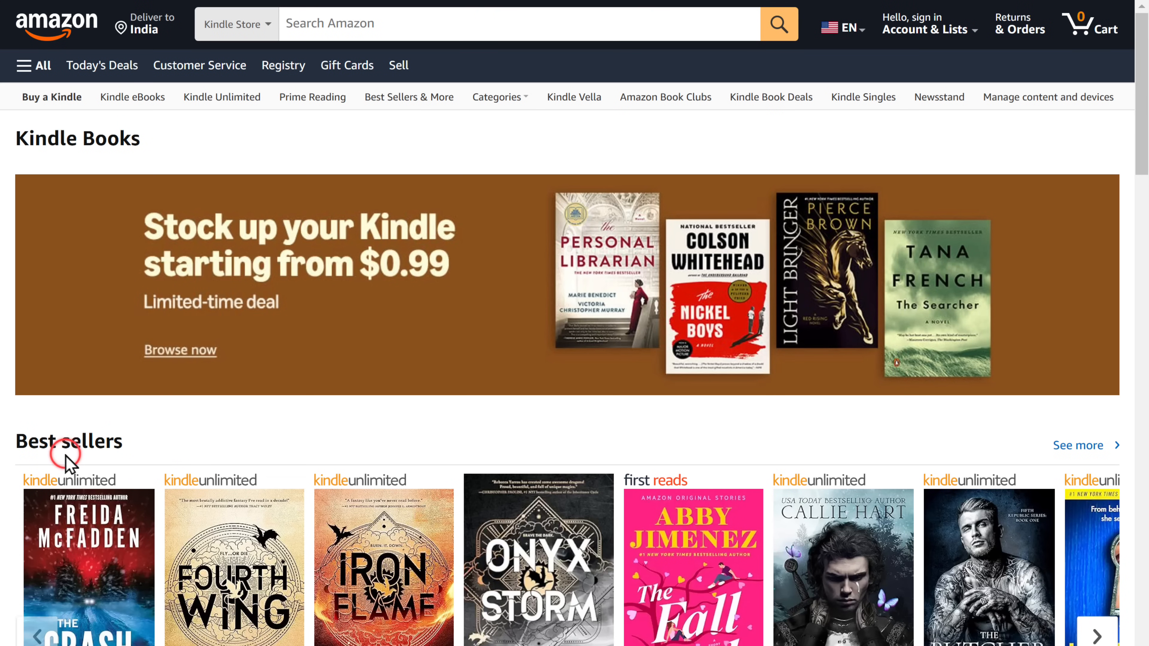
{"action": "scroll", "coordinate": [69, 463], "scroll_direction": "down", "scroll_amount": 6}
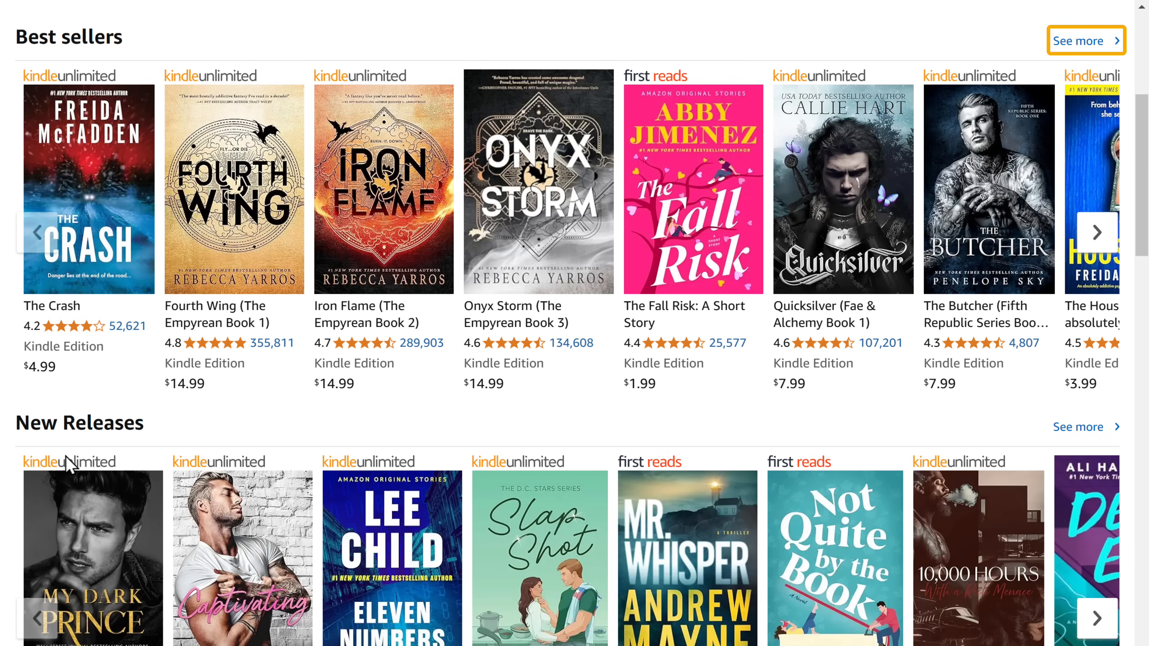
Open the Amazon Charts '#1 this week' list from Best sellers and switch it to NONFICTION.
{"action": "left_click", "coordinate": [1078, 42]}
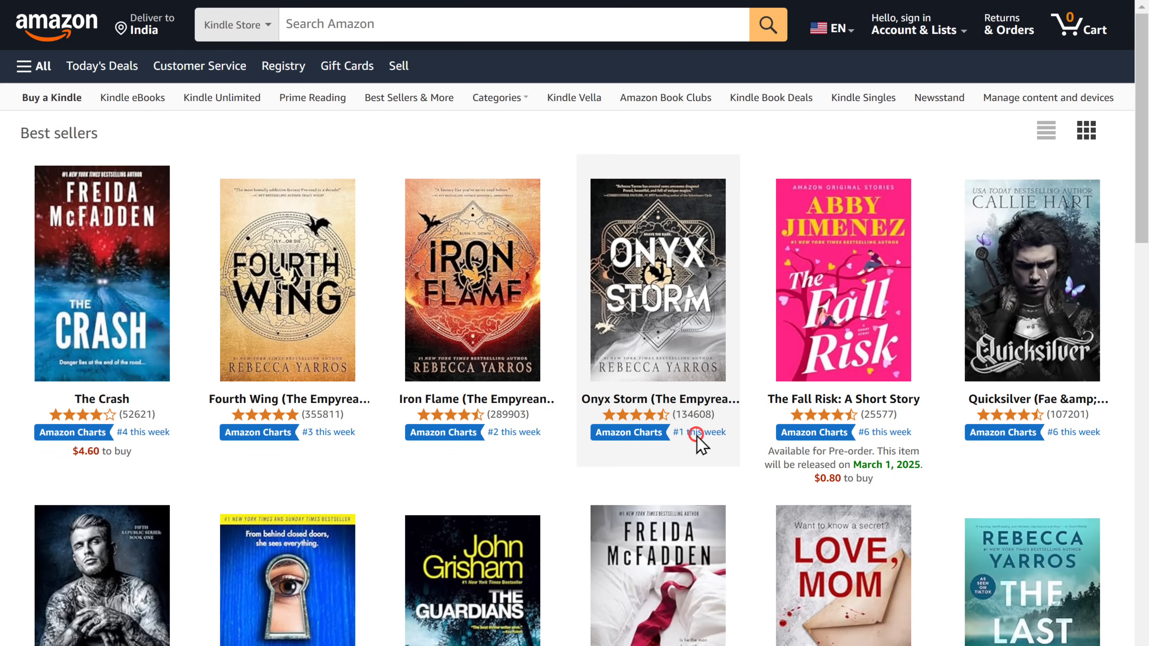
{"action": "left_click", "coordinate": [696, 435]}
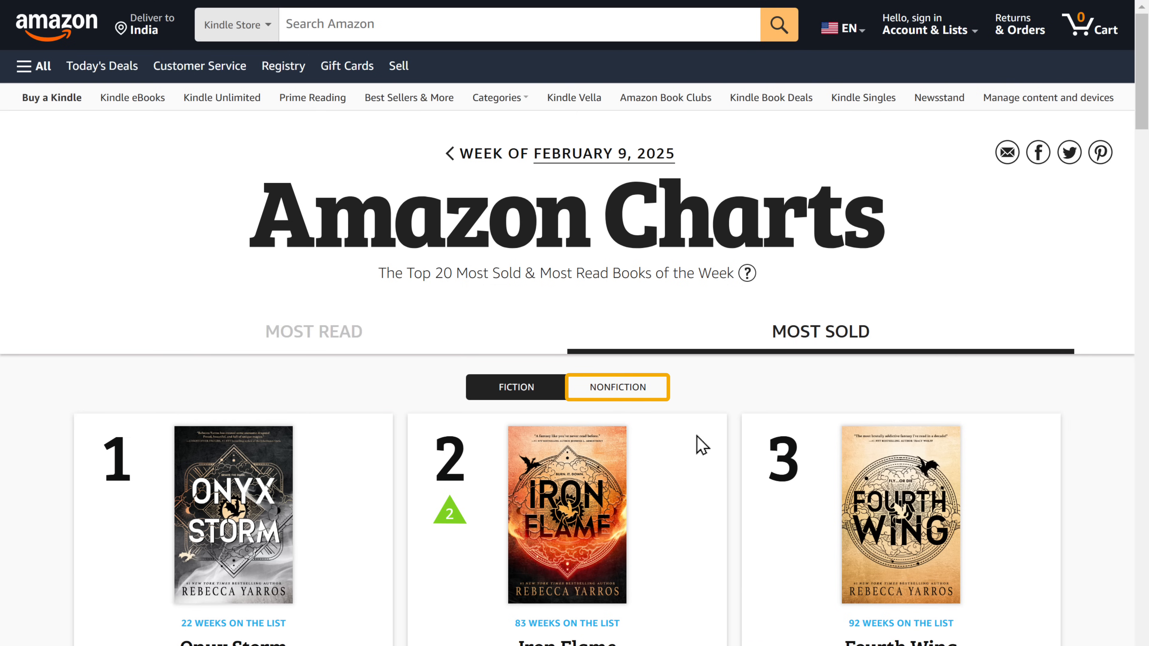
{"action": "left_click", "coordinate": [620, 388]}
{"action": "scroll", "coordinate": [620, 403], "scroll_direction": "down", "scroll_amount": 20}
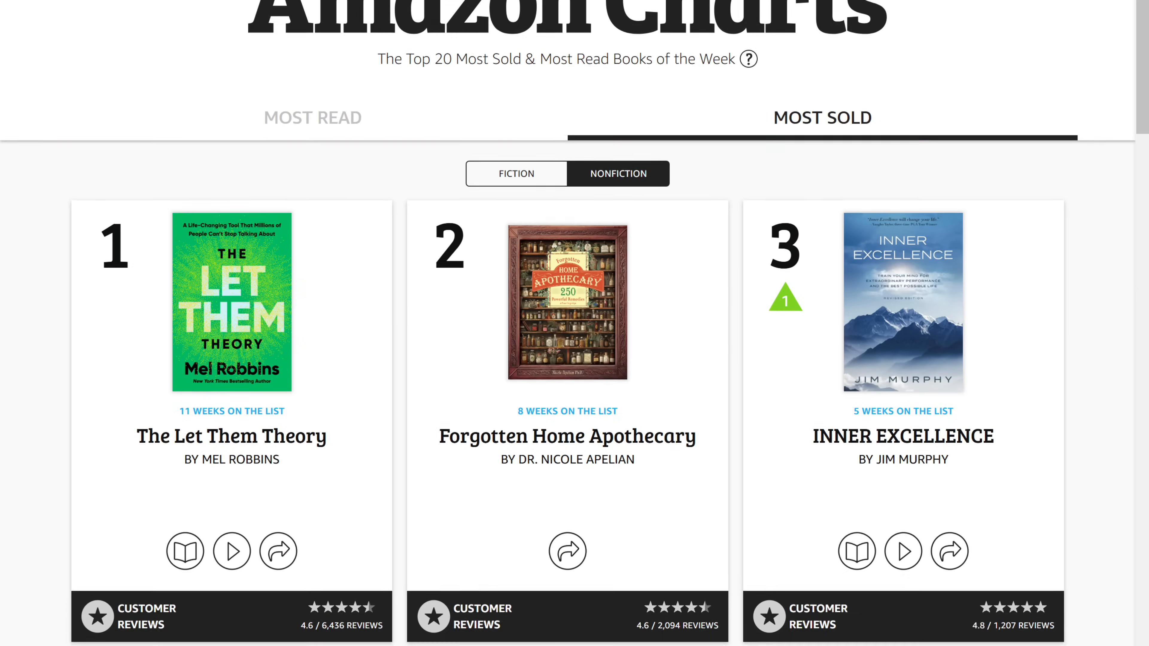
{"action": "scroll", "coordinate": [621, 403], "scroll_direction": "down", "scroll_amount": 20}
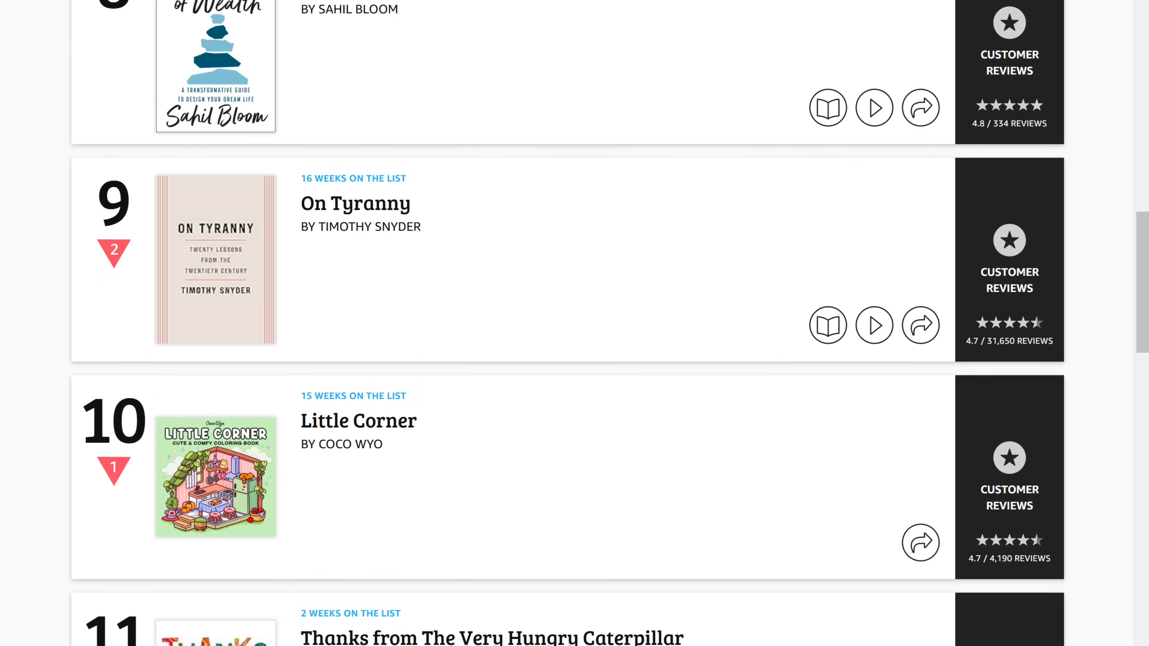
{"action": "scroll", "coordinate": [569, 323], "scroll_direction": "down", "scroll_amount": 20}
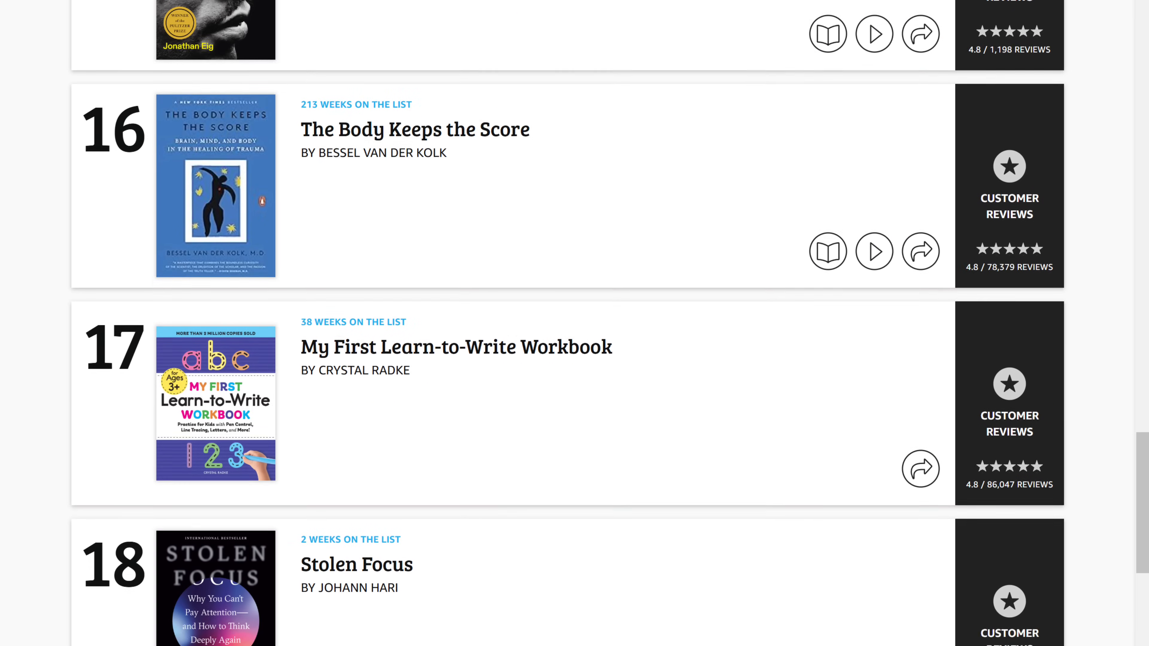
{"action": "scroll", "coordinate": [569, 323], "scroll_direction": "up", "scroll_amount": 20}
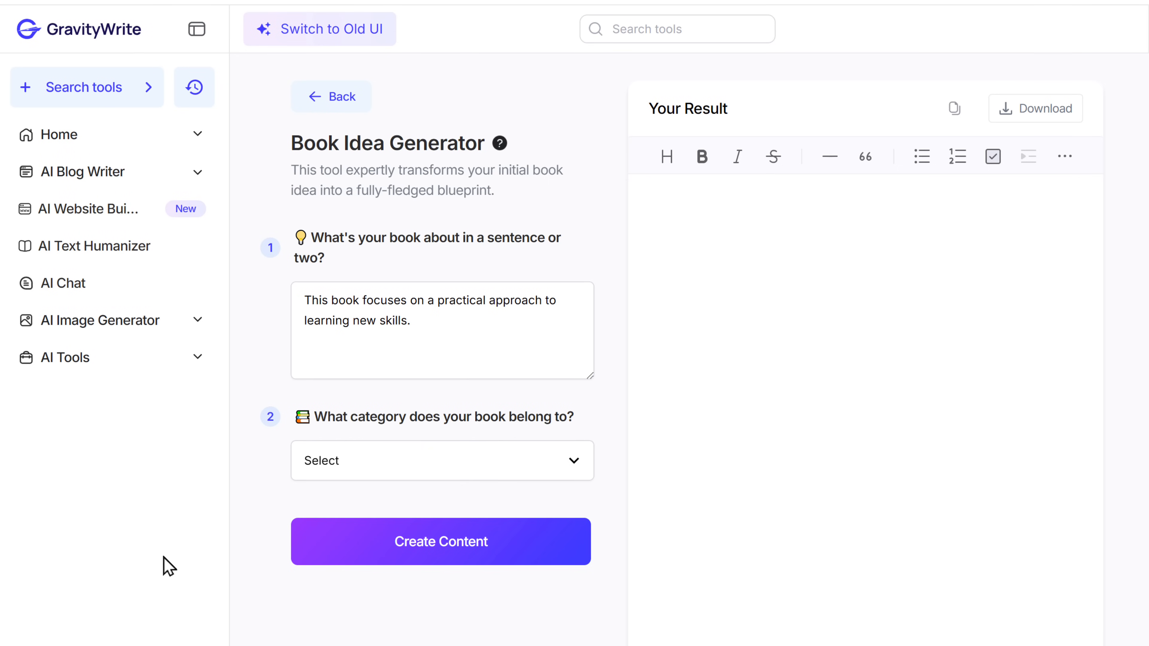
Set the book category to Non-Fiction and generate the book idea blueprint.
{"action": "left_click", "coordinate": [409, 468]}
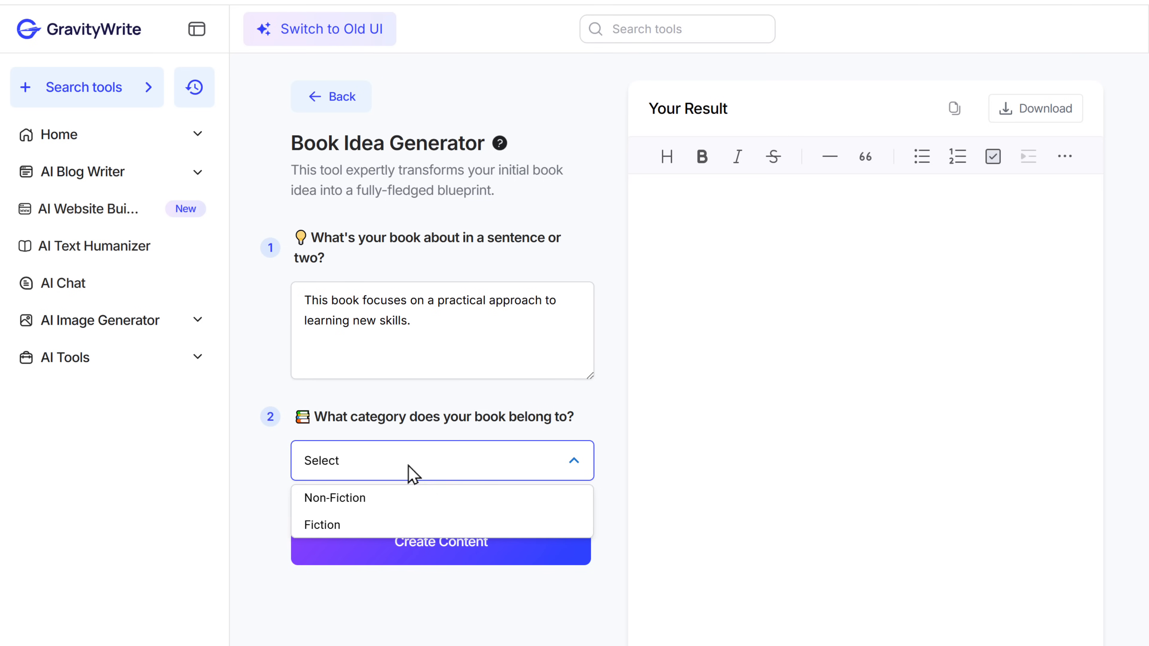
{"action": "left_click", "coordinate": [388, 499]}
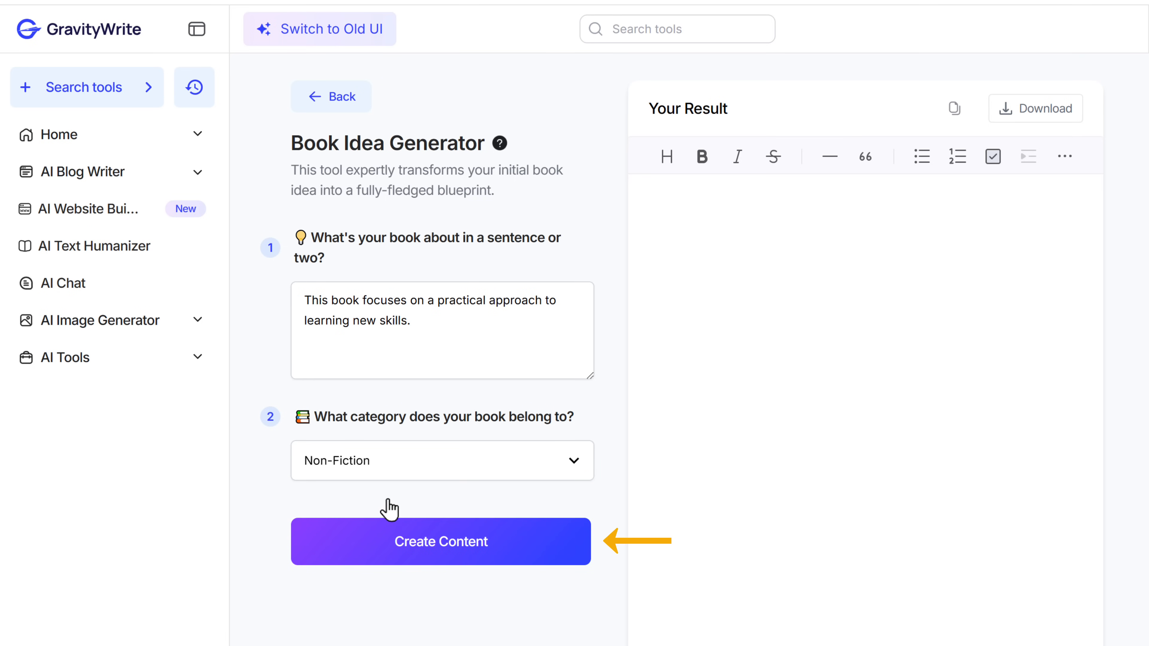
{"action": "left_click", "coordinate": [428, 544]}
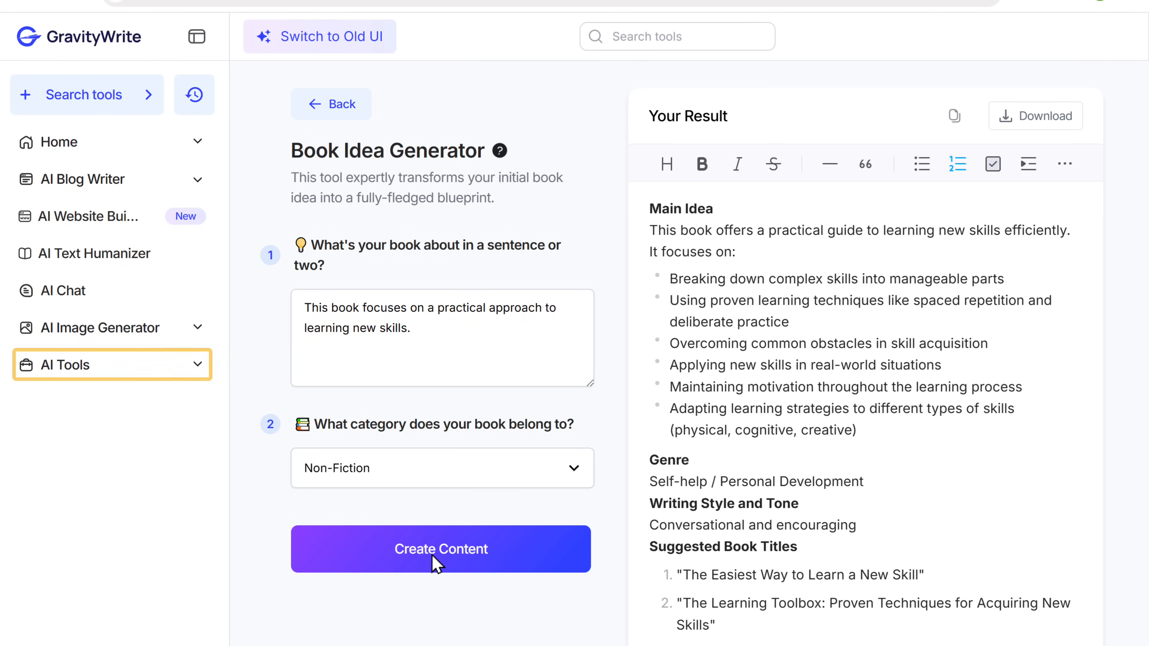
Open the Book Outline Generator from Book Writing in a new tab, set to 20 chapters.
{"action": "left_click", "coordinate": [197, 366]}
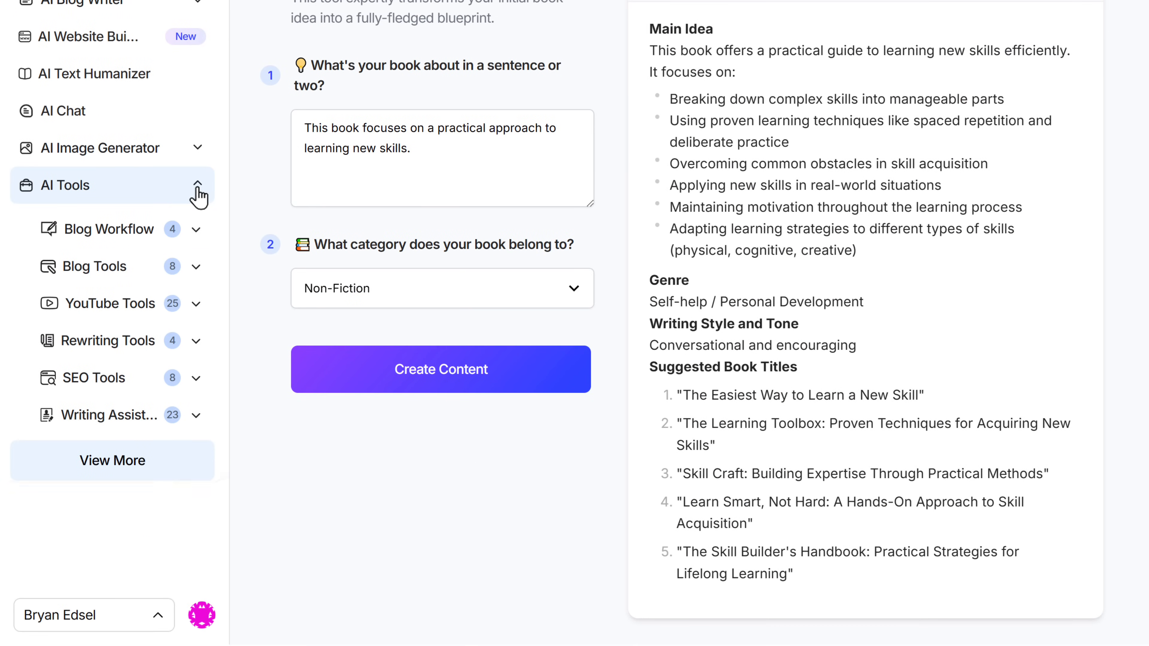
{"action": "left_click", "coordinate": [116, 476]}
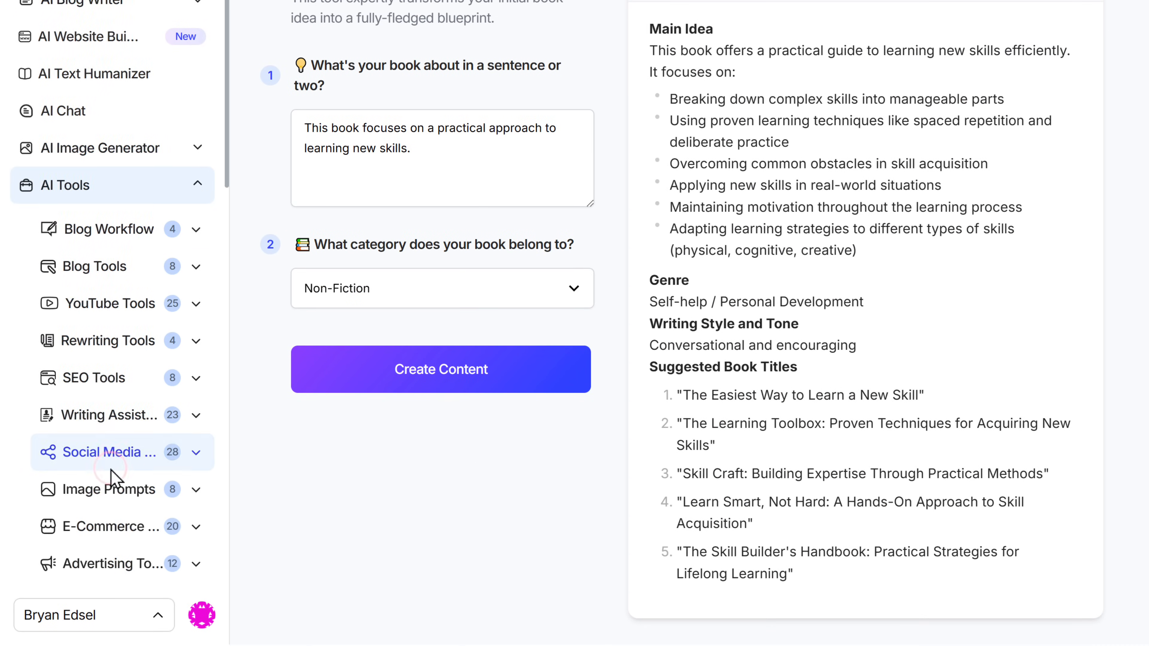
{"action": "scroll", "coordinate": [113, 477], "scroll_direction": "down", "scroll_amount": 10}
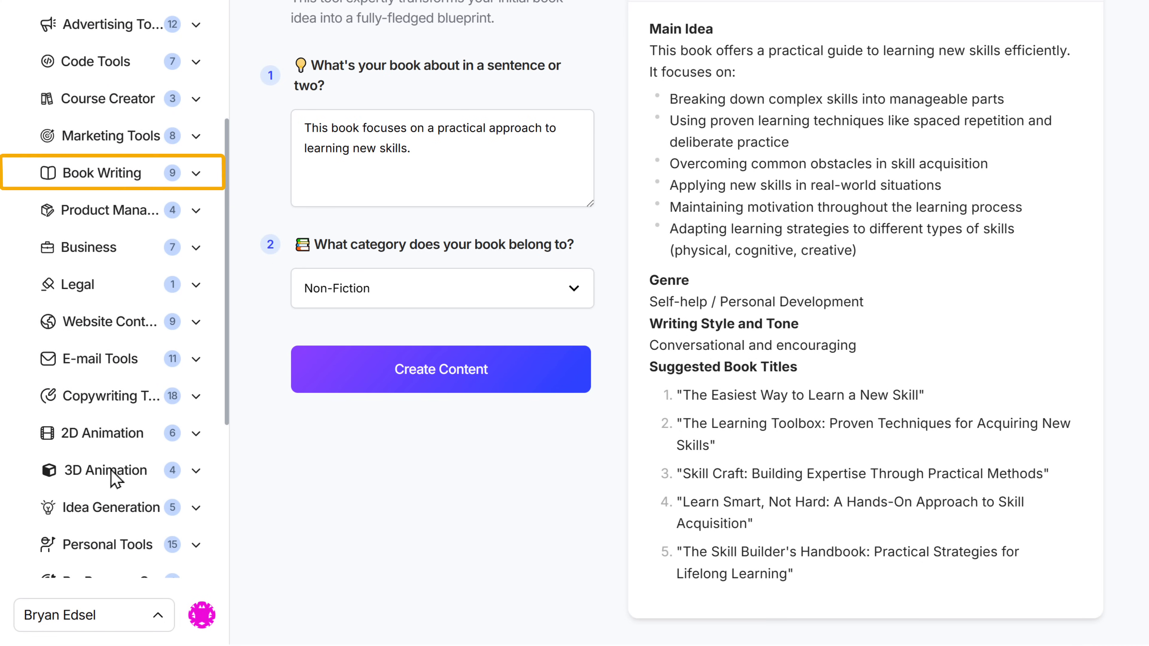
{"action": "left_click", "coordinate": [194, 175]}
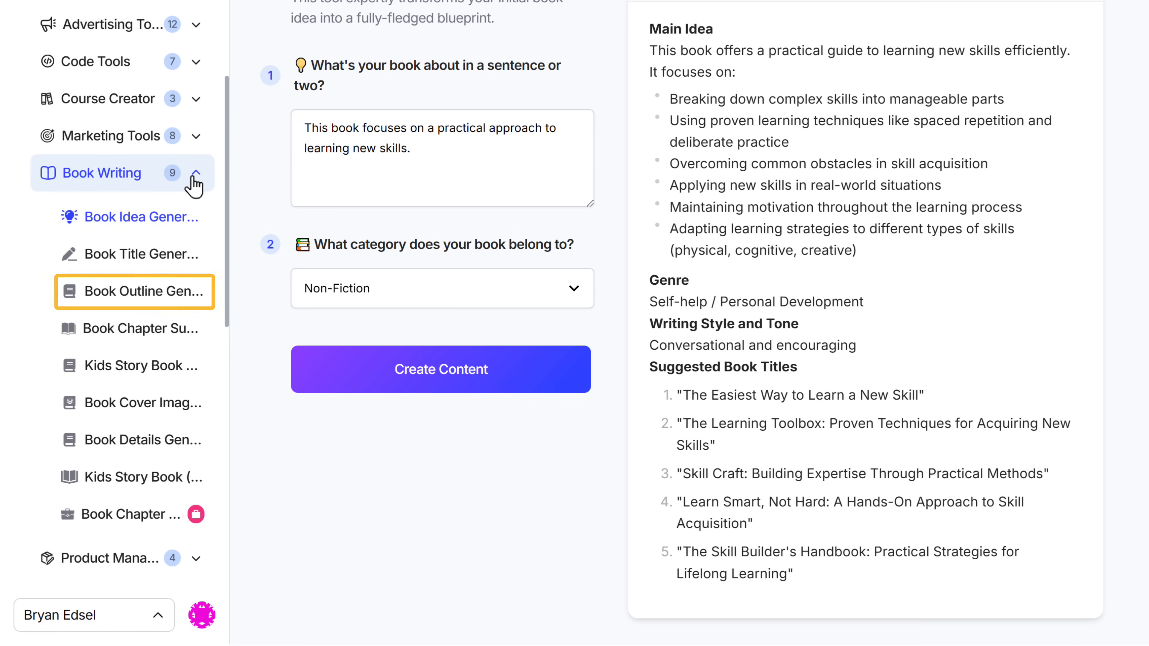
{"action": "right_click", "coordinate": [123, 297]}
{"action": "left_click", "coordinate": [196, 317]}
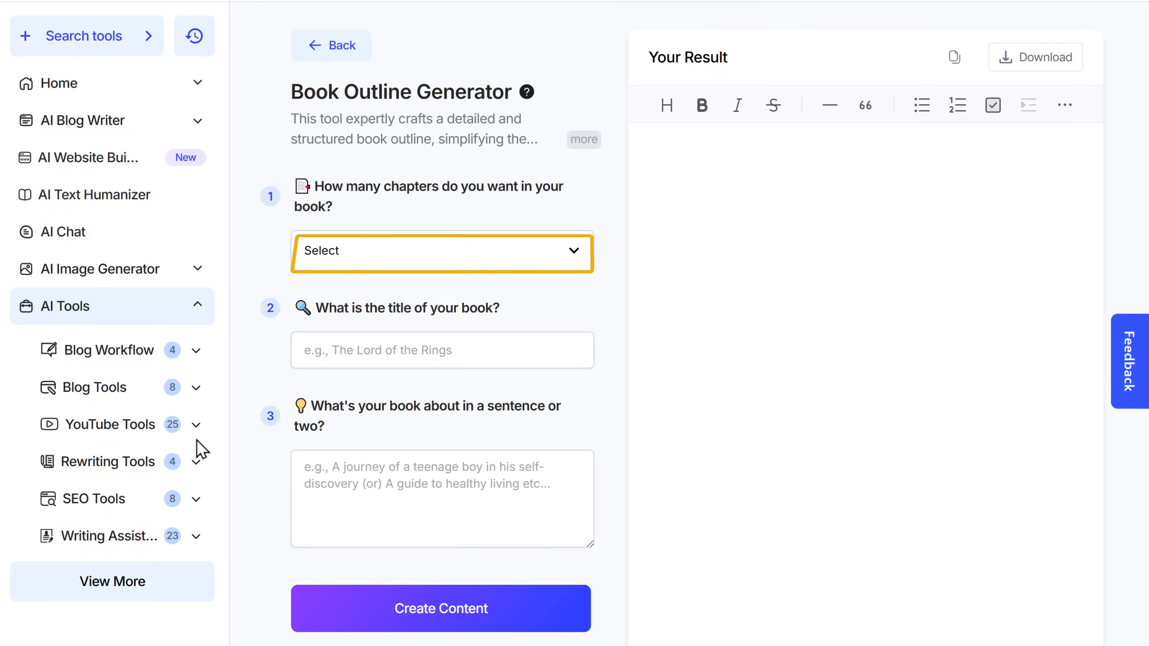
{"action": "left_click", "coordinate": [408, 253]}
{"action": "left_click", "coordinate": [380, 368]}
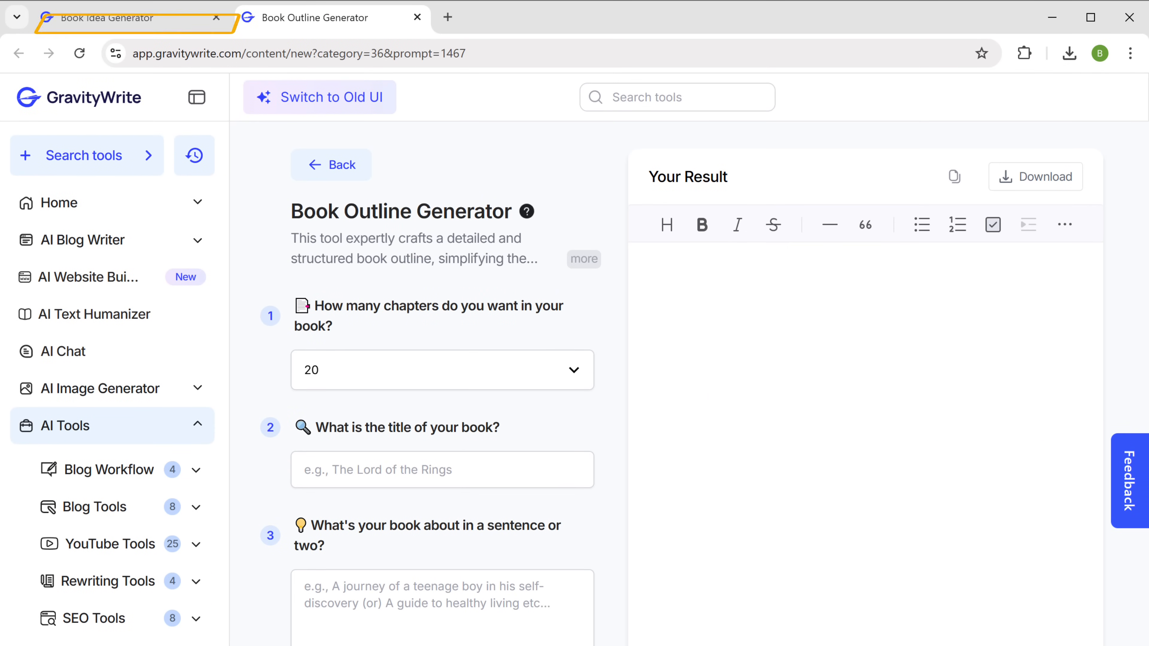
Copy the suggested title 'The Easiest Way to Learn a New Skill' from the idea results.
{"action": "left_click", "coordinate": [107, 24]}
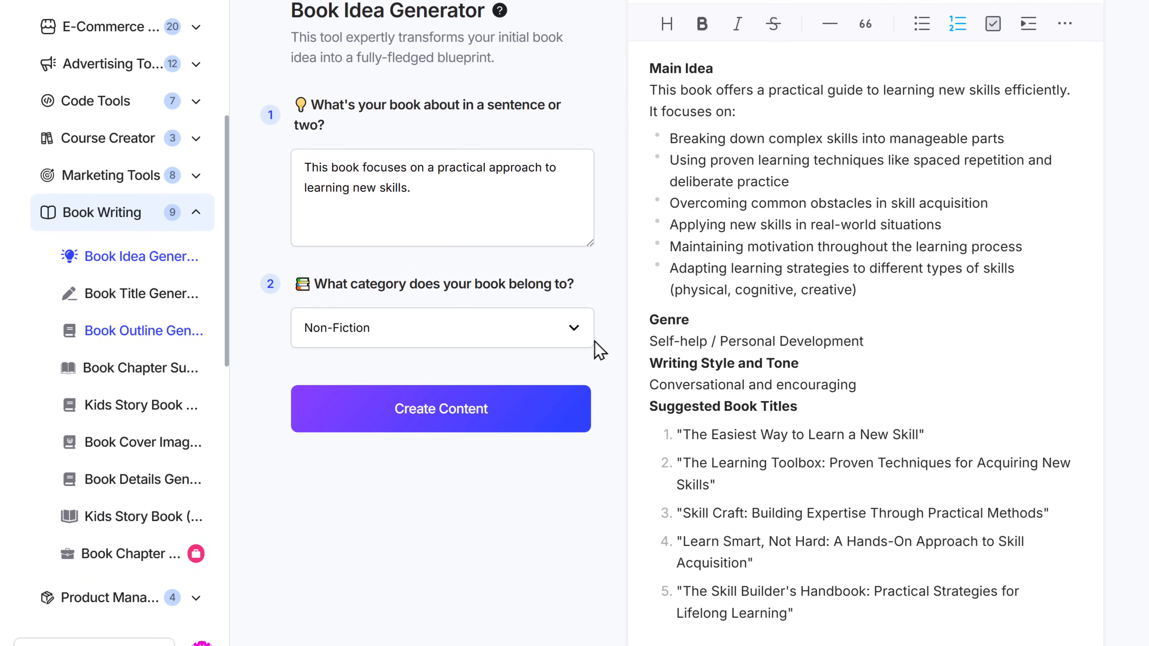
{"action": "right_click", "coordinate": [920, 432]}
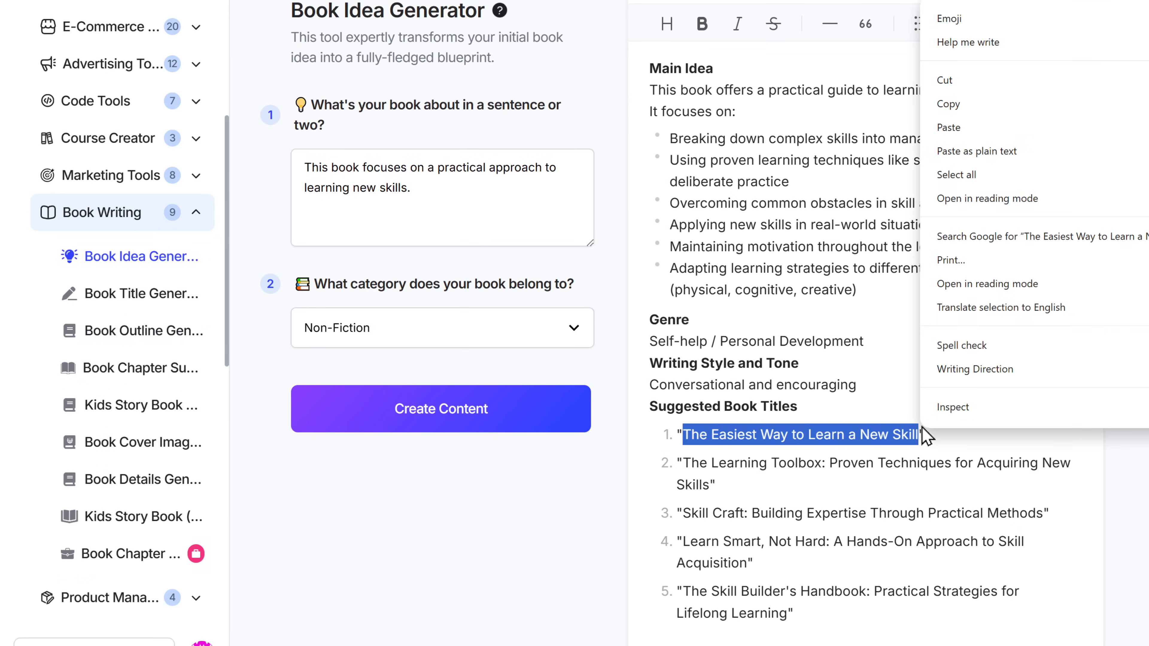
{"action": "left_click", "coordinate": [973, 109]}
{"action": "left_click", "coordinate": [311, 24]}
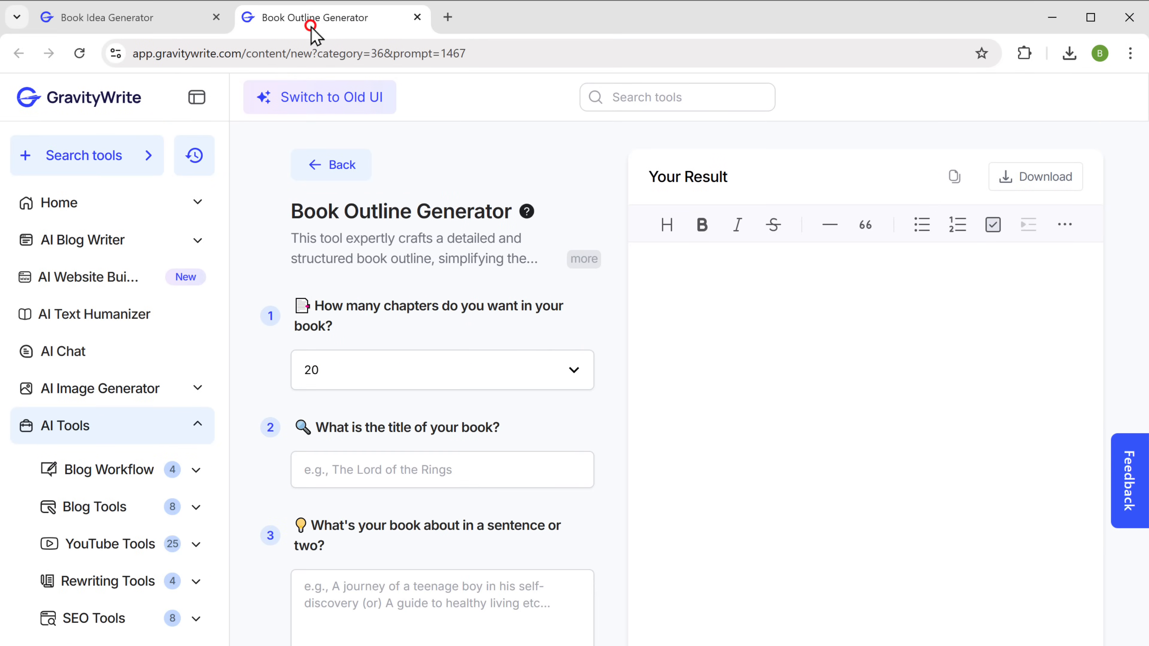
Enter the pasted title and the description 'This book focuses on a practical approach to learning new skills.'.
{"action": "right_click", "coordinate": [305, 469]}
{"action": "left_click", "coordinate": [334, 632]}
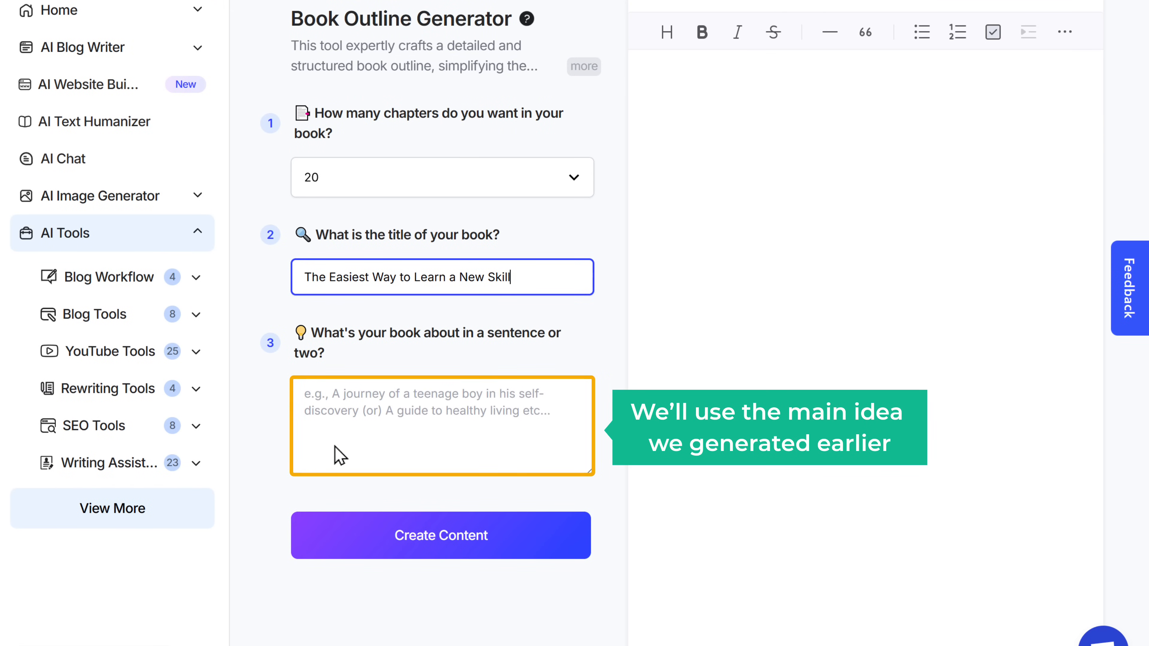
{"action": "left_click", "coordinate": [325, 429]}
{"action": "type", "text": "This book "}
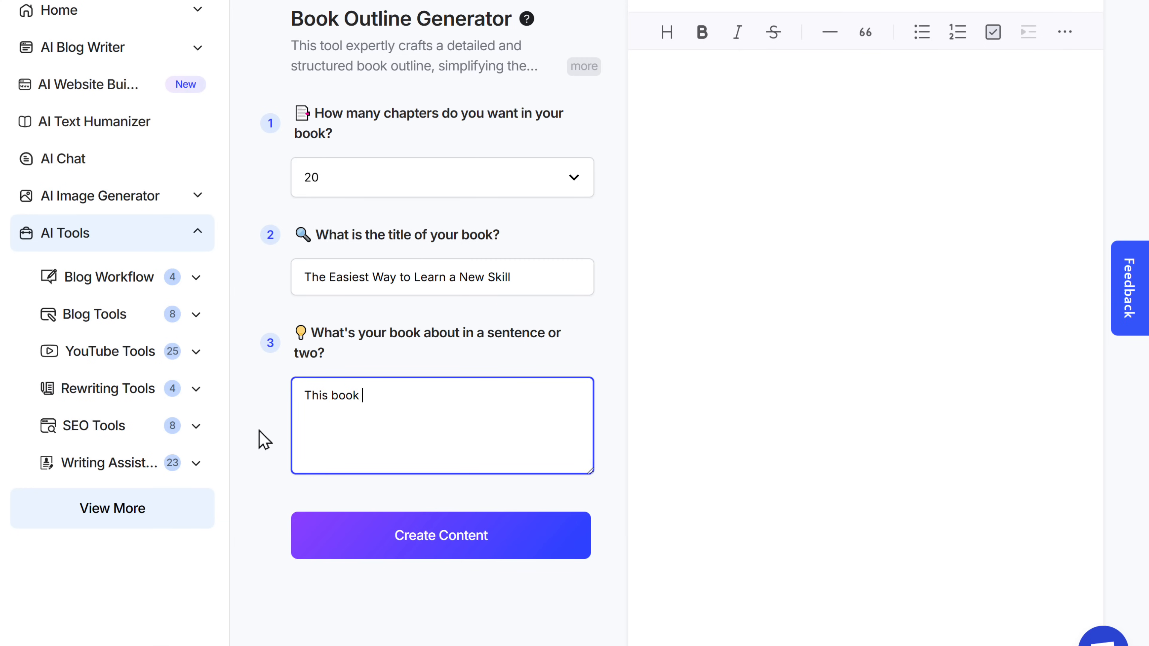
{"action": "type", "text": "focuses on a practical approach to learning new skills."}
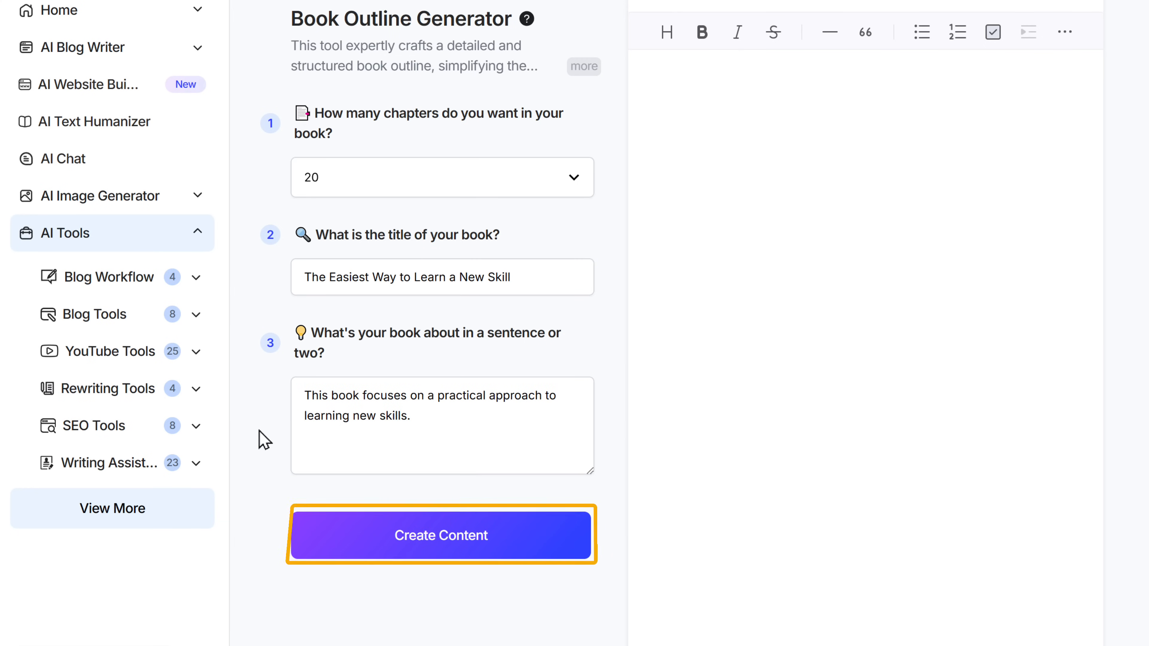
Generate the 20-chapter outline and look over the result.
{"action": "left_click", "coordinate": [419, 537]}
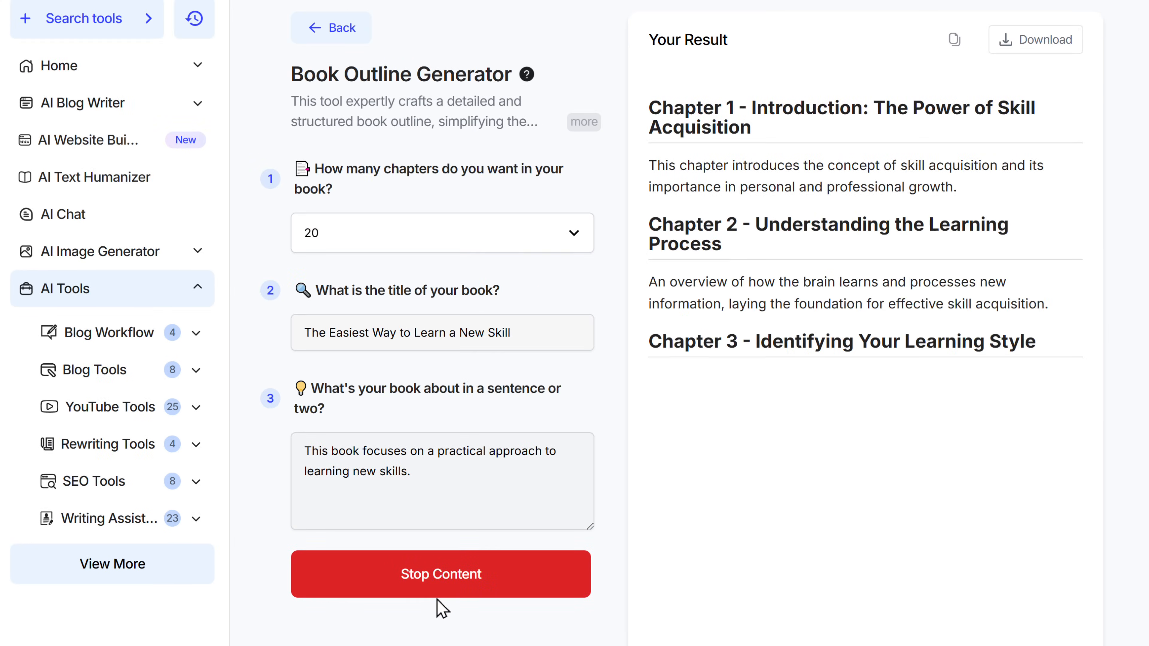
{"action": "scroll", "coordinate": [865, 334], "scroll_direction": "down", "scroll_amount": 12}
{"action": "scroll", "coordinate": [865, 335], "scroll_direction": "up", "scroll_amount": 17}
{"action": "scroll", "coordinate": [865, 335], "scroll_direction": "up", "scroll_amount": 2}
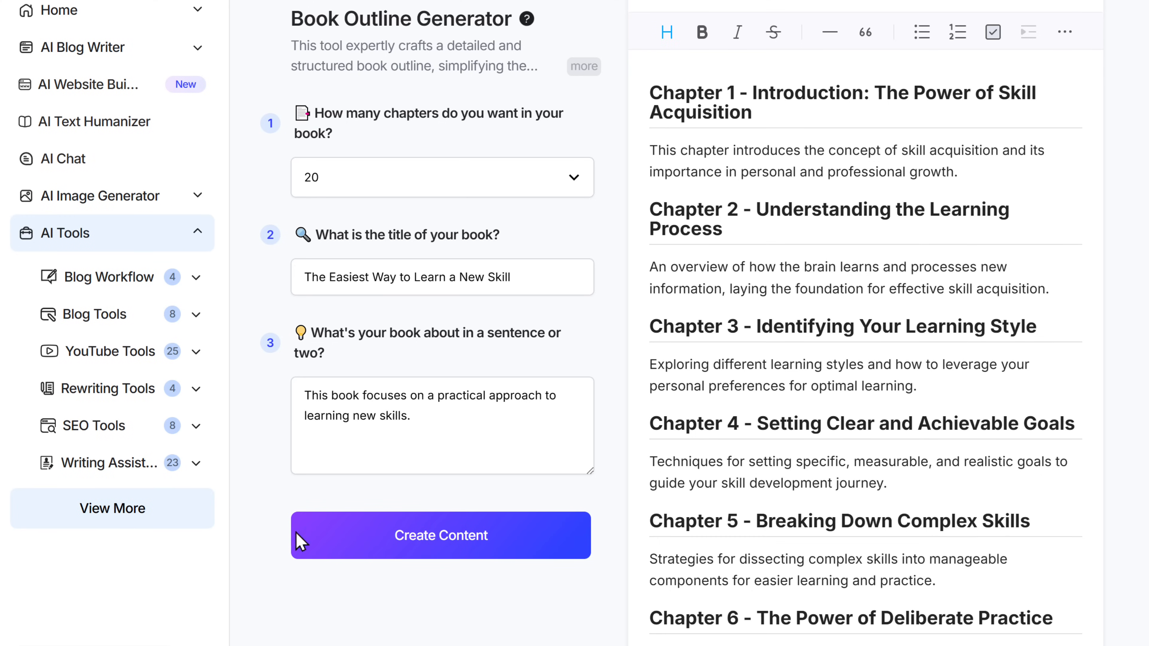
{"action": "left_click", "coordinate": [113, 509]}
{"action": "scroll", "coordinate": [110, 569], "scroll_direction": "down", "scroll_amount": 10}
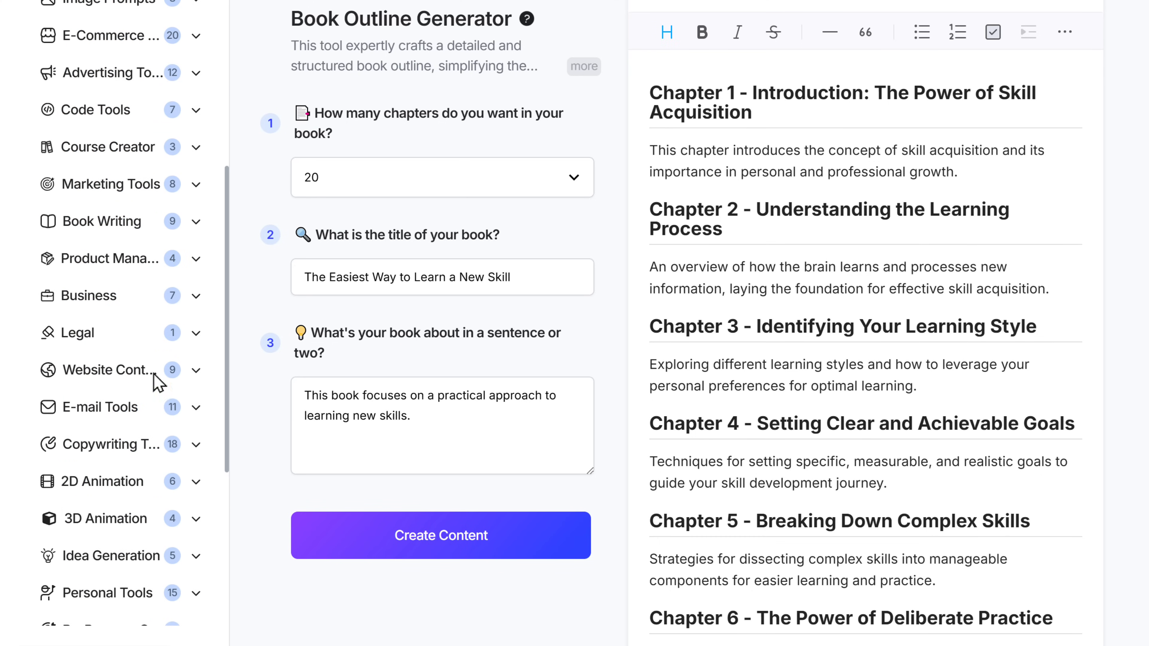
Open the Book Chapter Writer in a new window with book name 'The Easiest Way to Learn a New Skill'.
{"action": "left_click", "coordinate": [196, 226]}
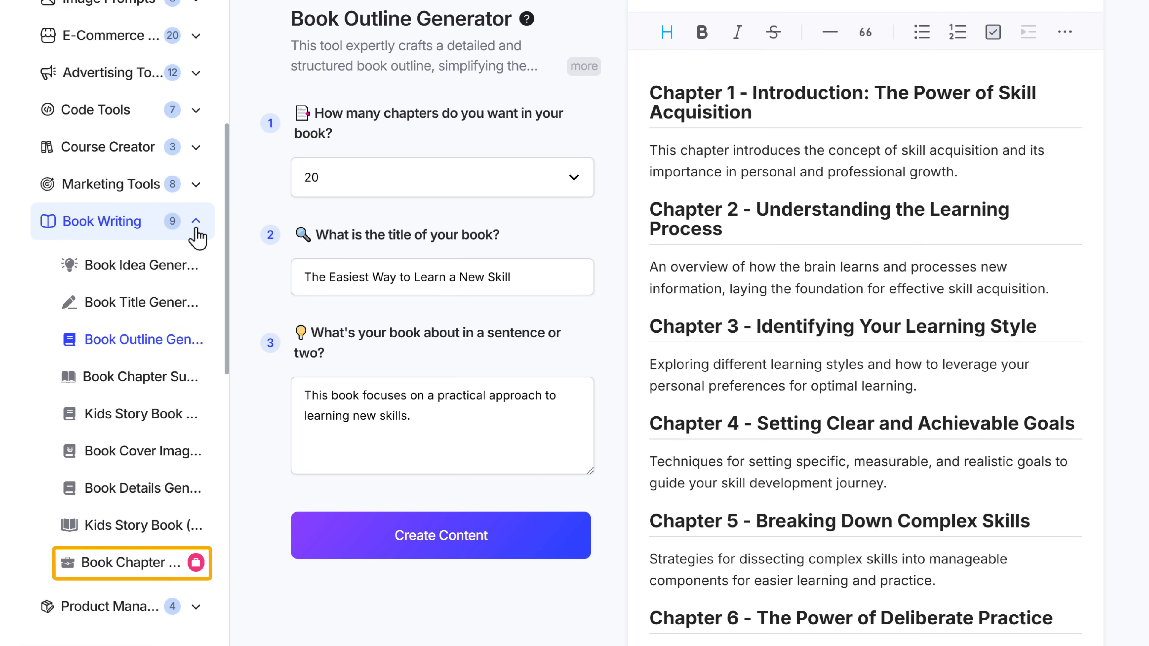
{"action": "right_click", "coordinate": [113, 571]}
{"action": "left_click", "coordinate": [187, 398]}
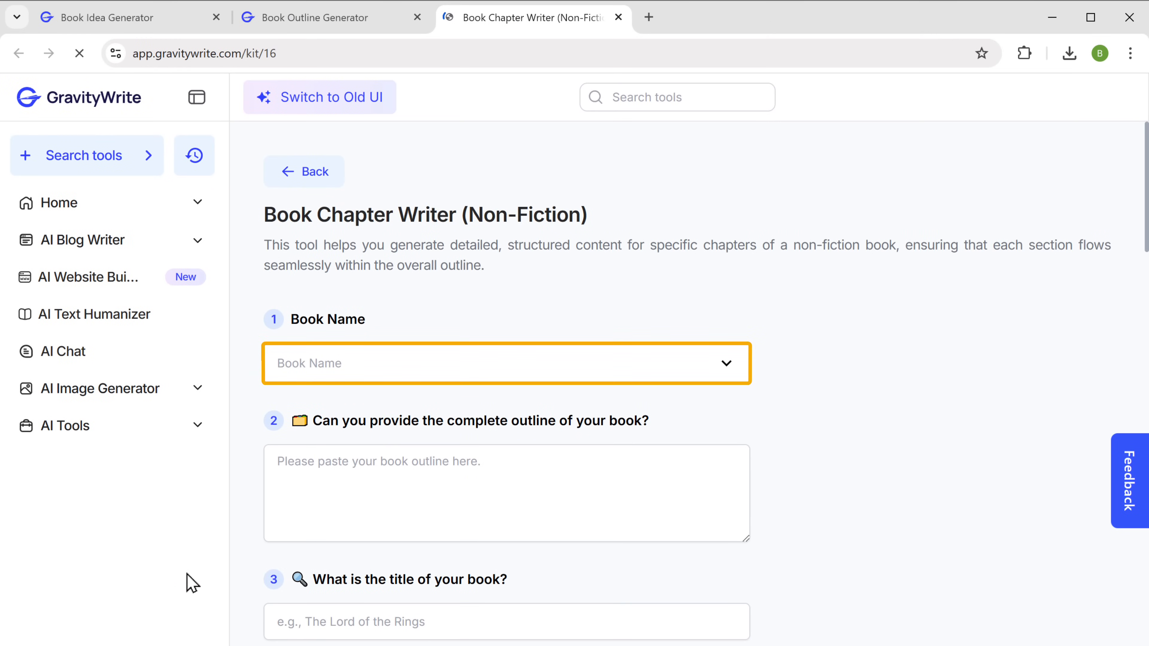
{"action": "right_click", "coordinate": [301, 364]}
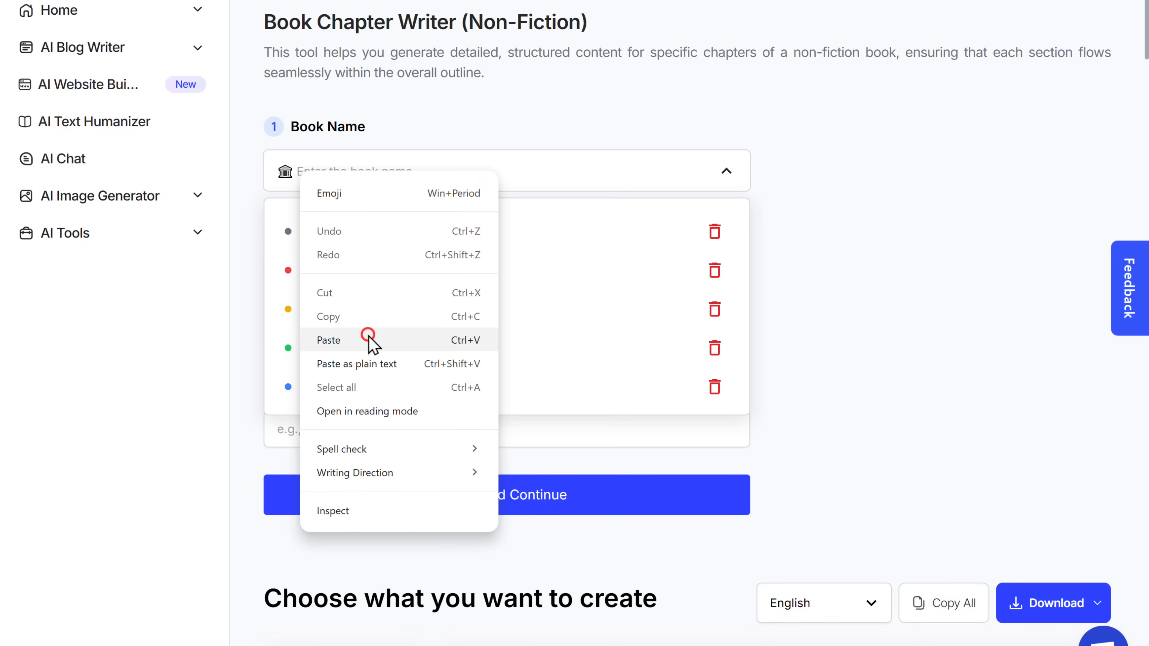
{"action": "left_click", "coordinate": [367, 335]}
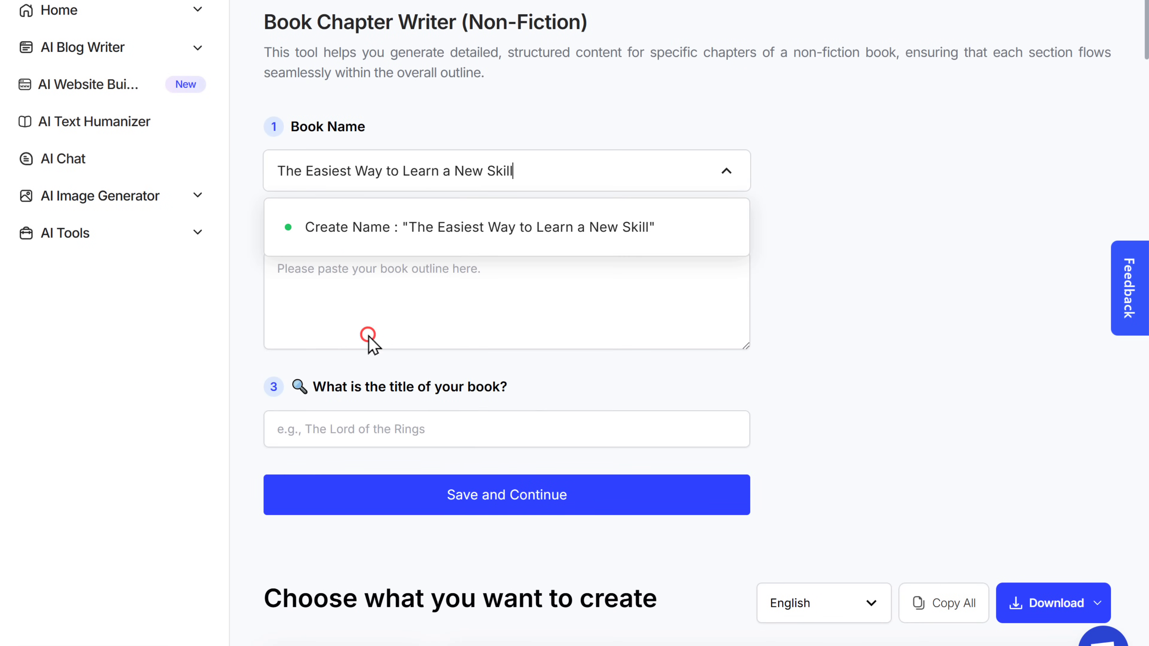
{"action": "left_click", "coordinate": [393, 239]}
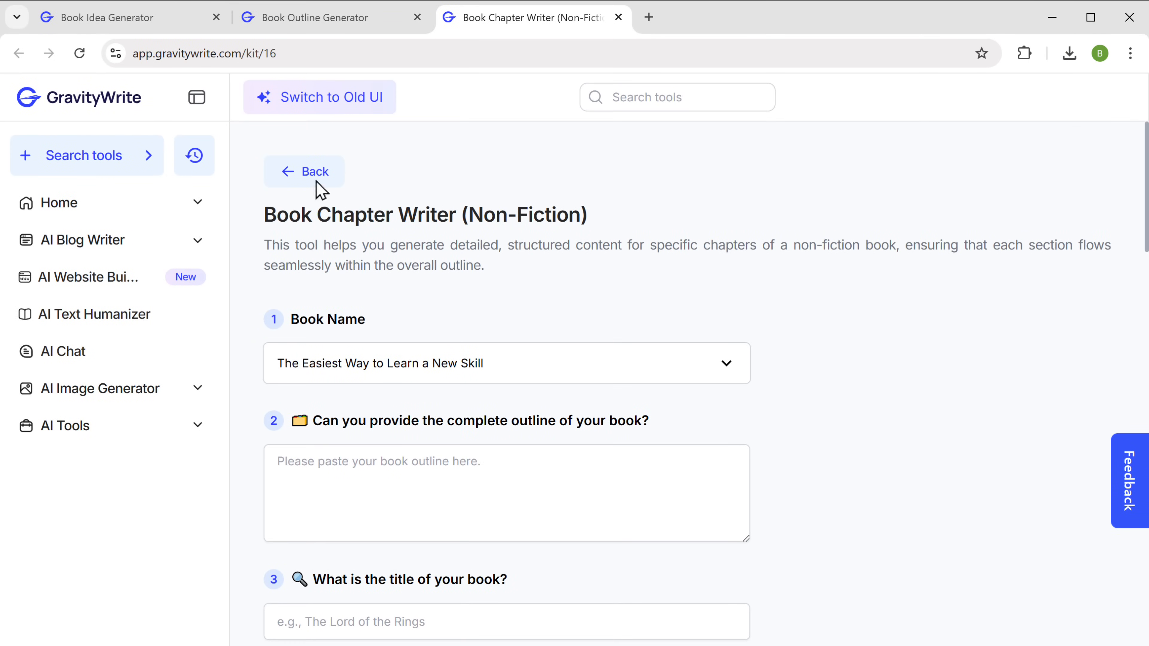
Copy the whole generated outline through Chapter 20 from the Book Outline Generator.
{"action": "left_click", "coordinate": [321, 26]}
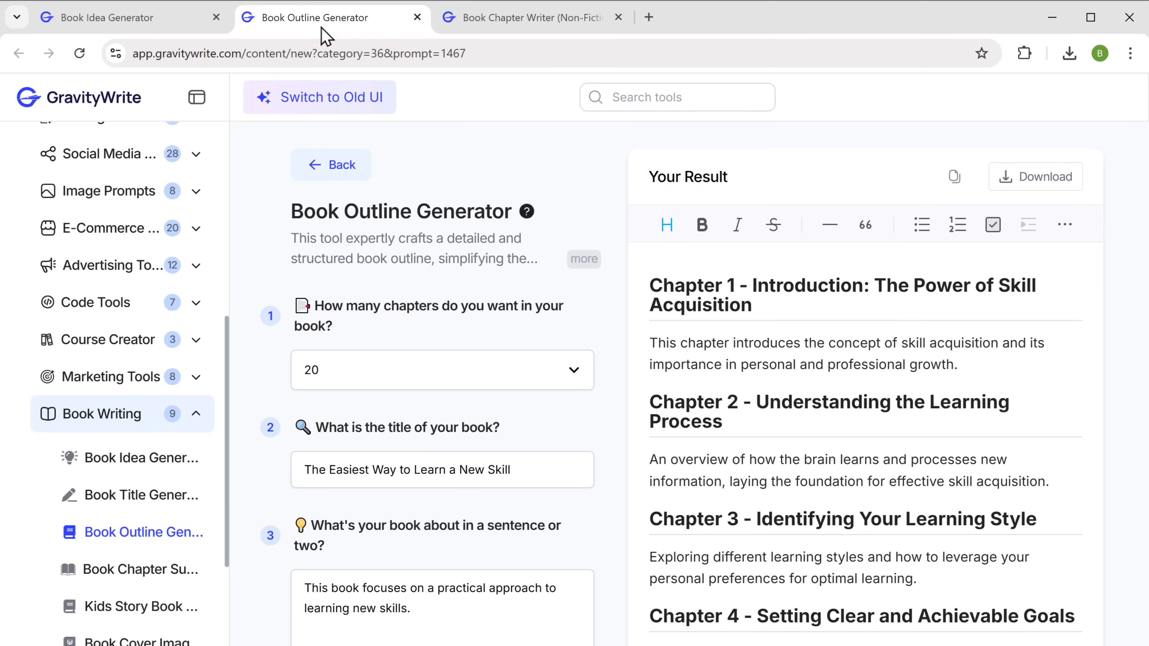
{"action": "left_click_drag", "start_coordinate": [651, 290], "coordinate": [861, 593]}
{"action": "right_click", "coordinate": [861, 593]}
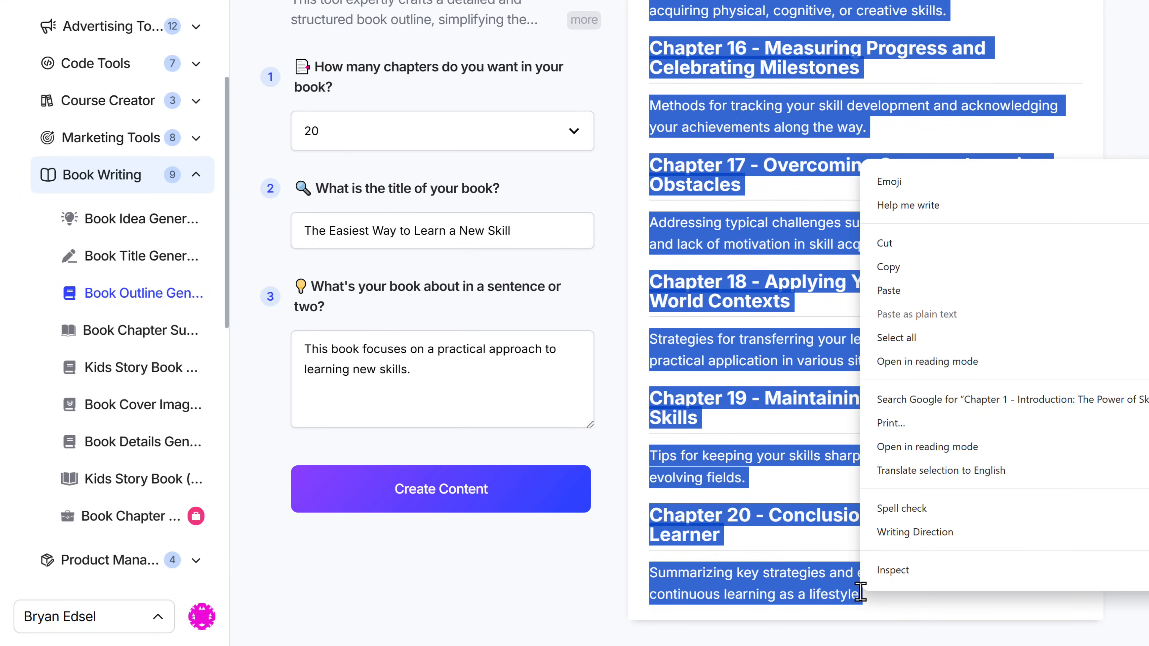
{"action": "left_click", "coordinate": [912, 271]}
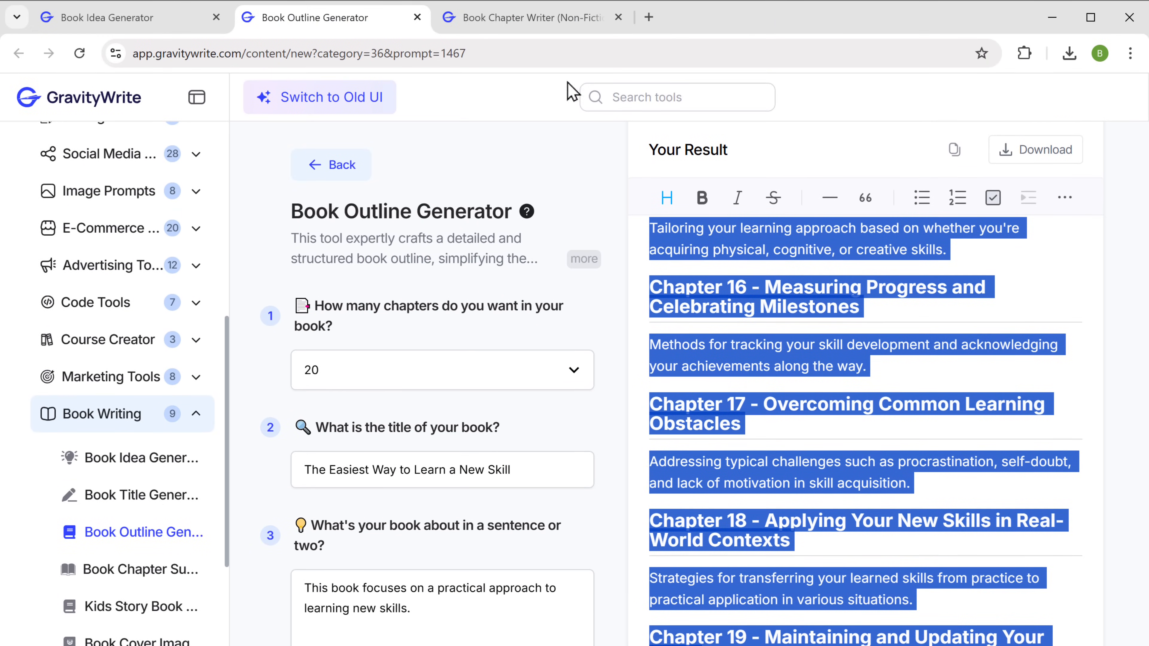
Paste the outline into the Book Chapter Writer form and choose Save and Continue.
{"action": "left_click", "coordinate": [523, 25]}
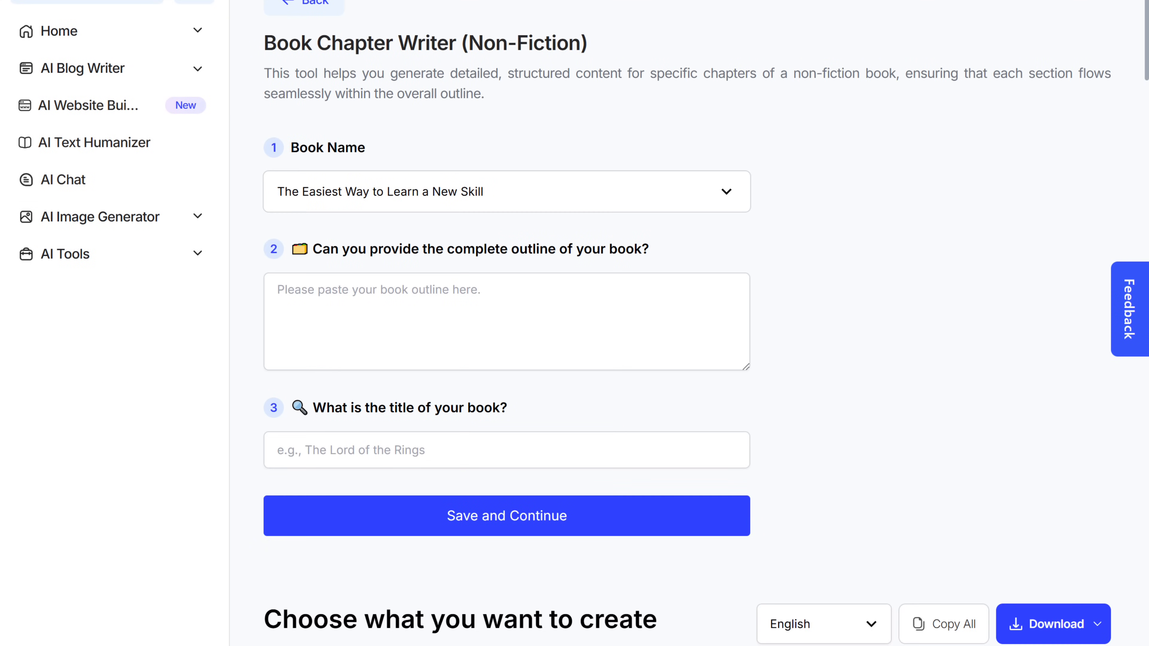
{"action": "right_click", "coordinate": [279, 292]}
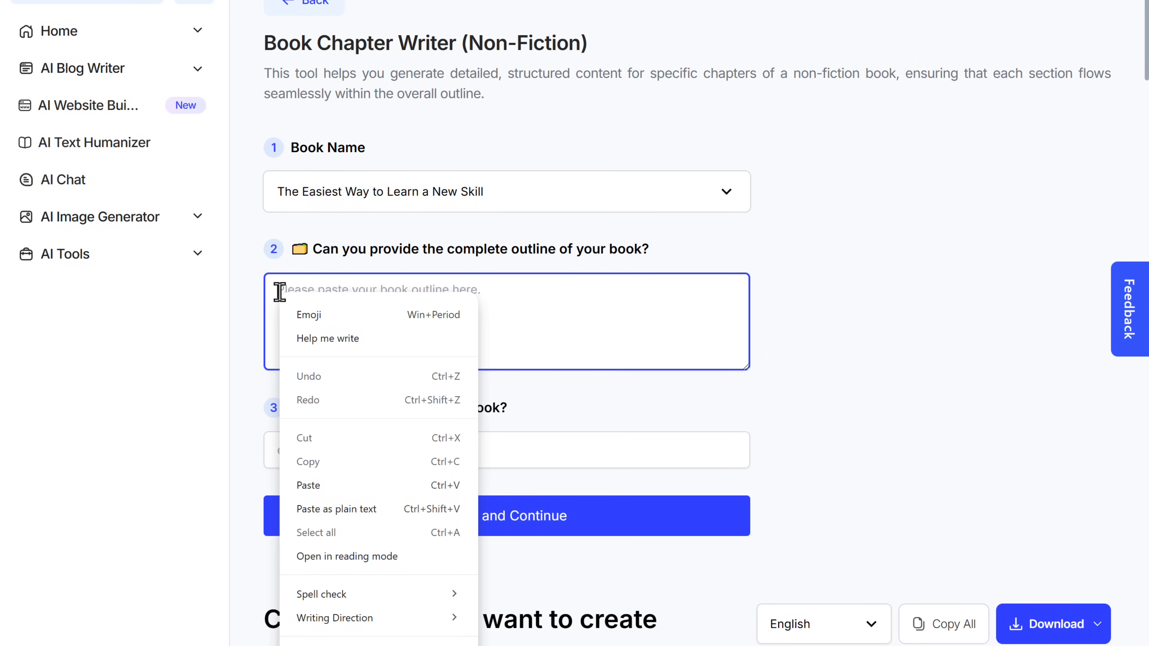
{"action": "left_click", "coordinate": [328, 484]}
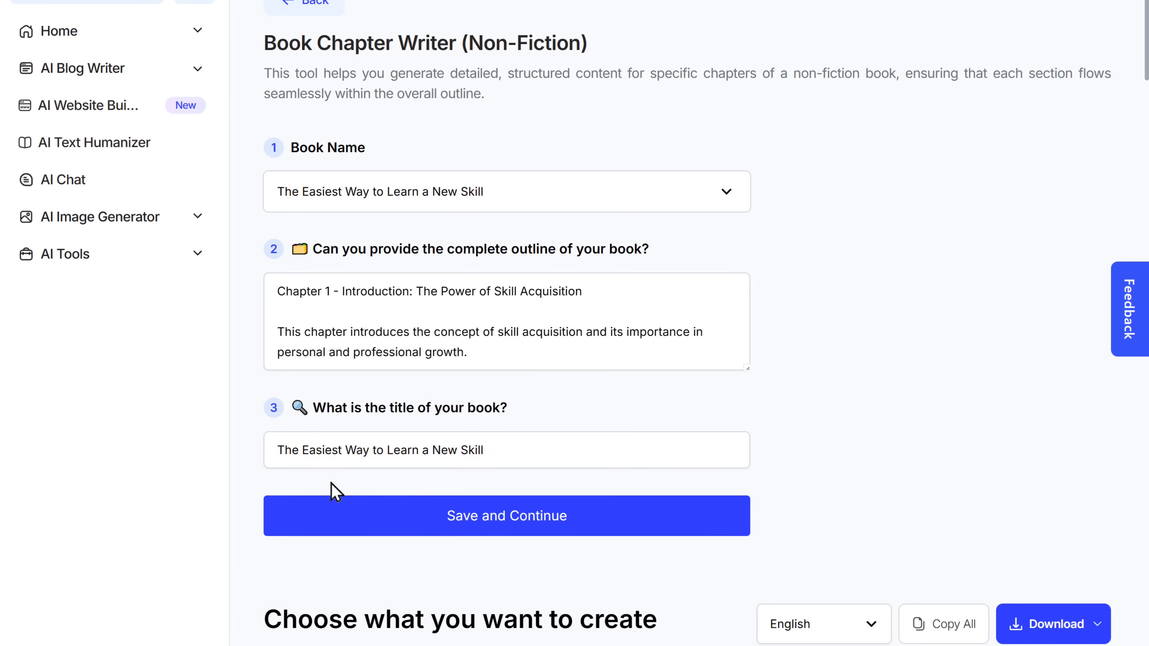
{"action": "left_click", "coordinate": [501, 525]}
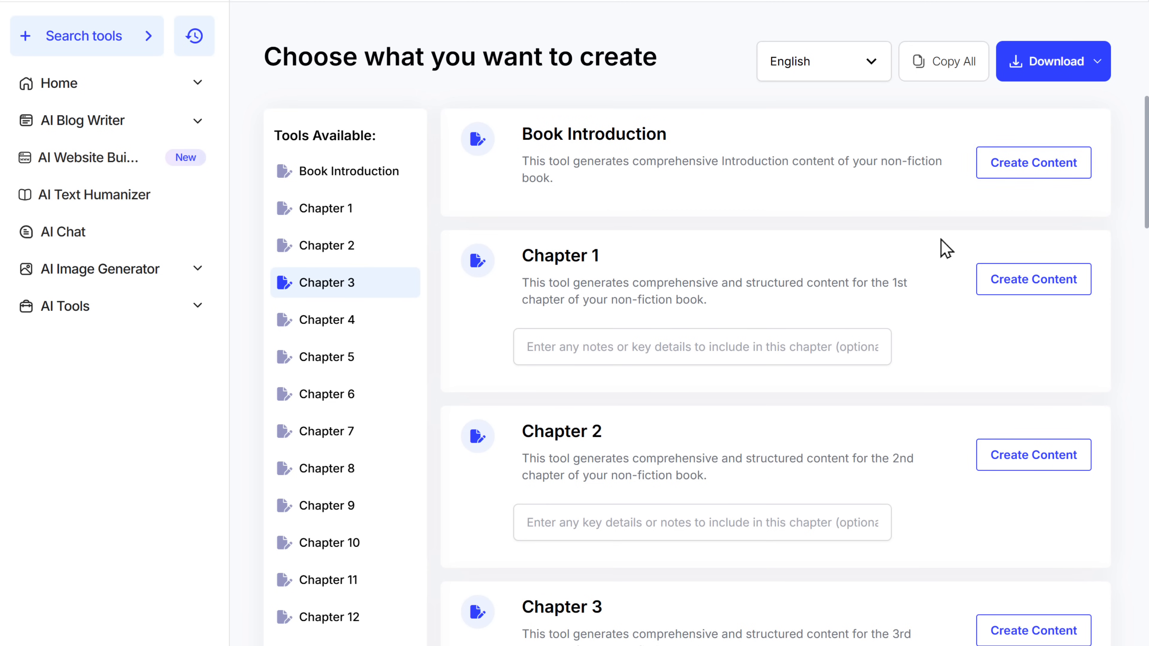
Generate the introduction text from the Book Introduction card.
{"action": "left_click", "coordinate": [1026, 171]}
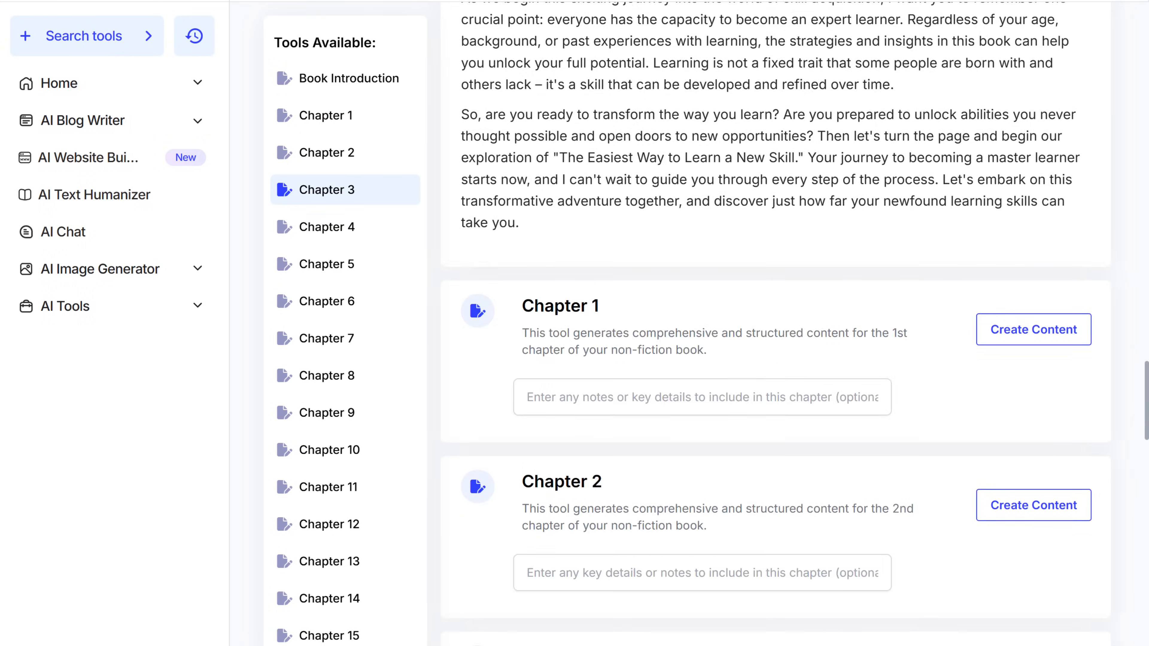
{"action": "scroll", "coordinate": [1028, 177], "scroll_direction": "down", "scroll_amount": 5}
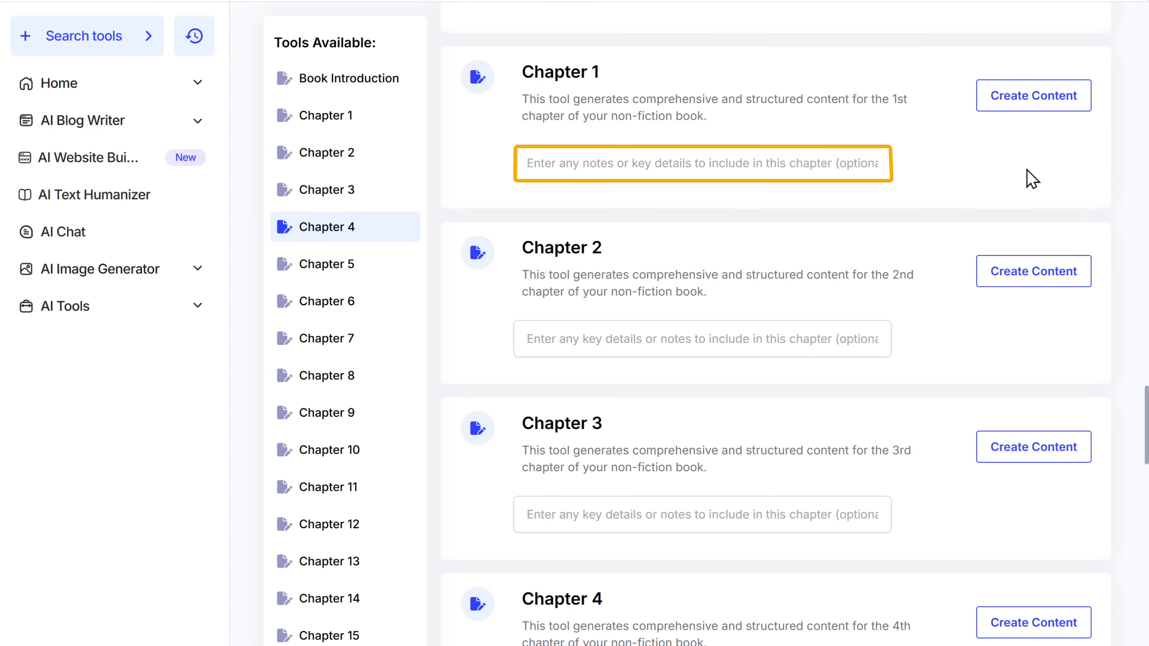
Add a Chapter 1 note on breaking down complex skills, generate the chapter, and switch to the Ebook doc.
{"action": "left_click", "coordinate": [531, 162]}
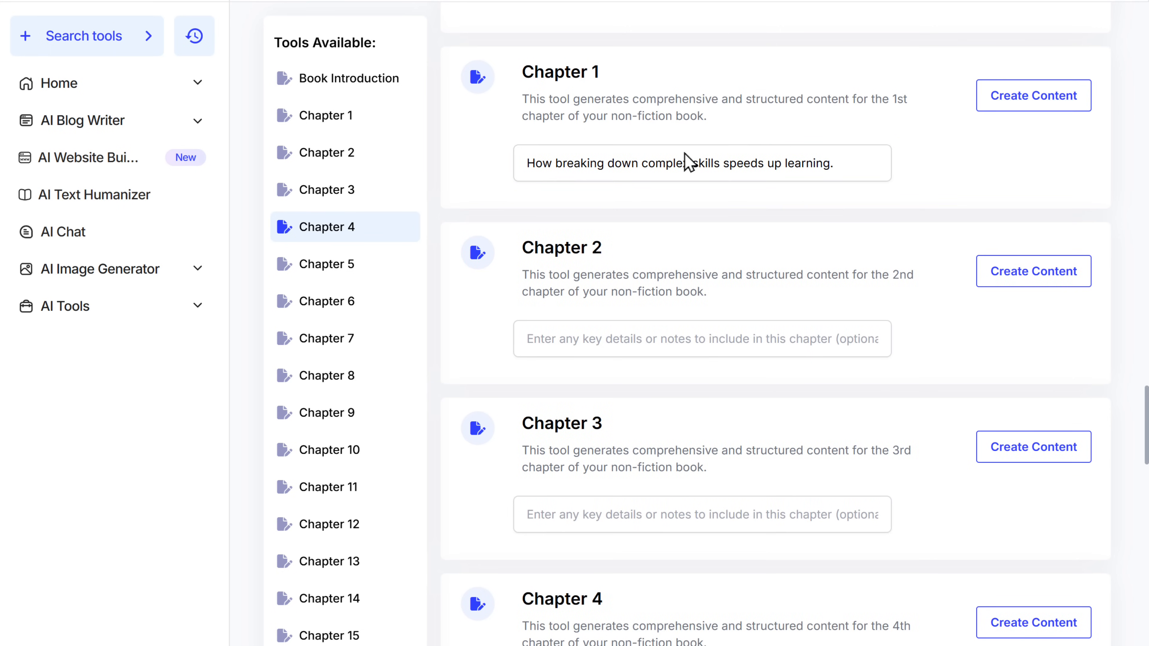
{"action": "left_click", "coordinate": [1033, 103]}
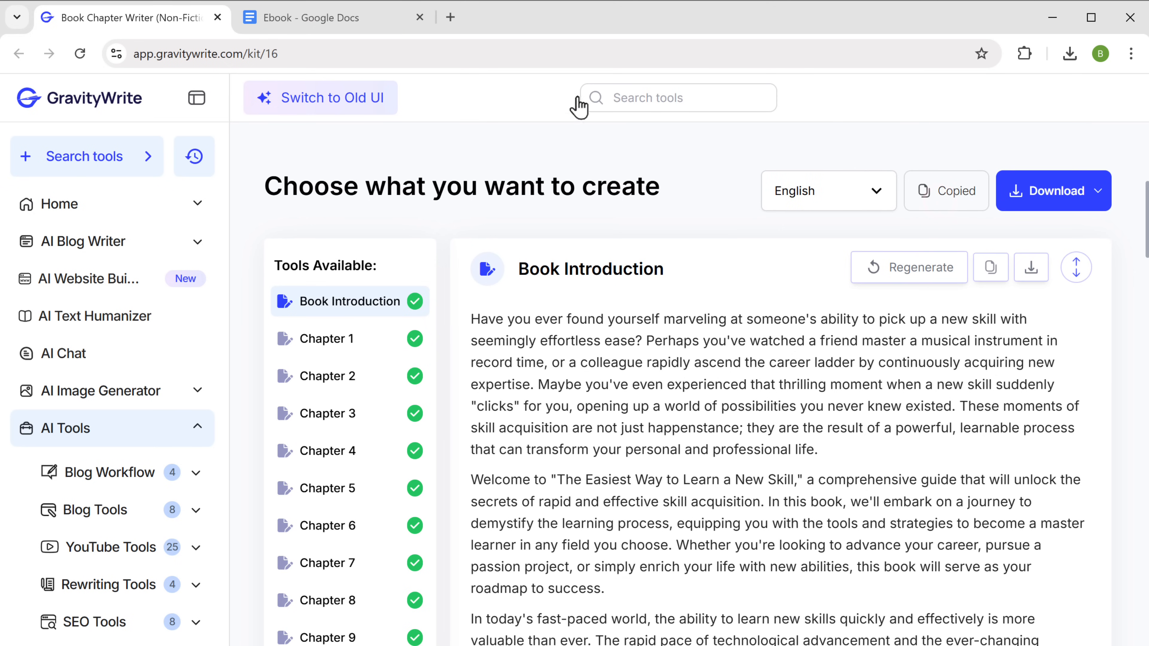
{"action": "left_click", "coordinate": [335, 28]}
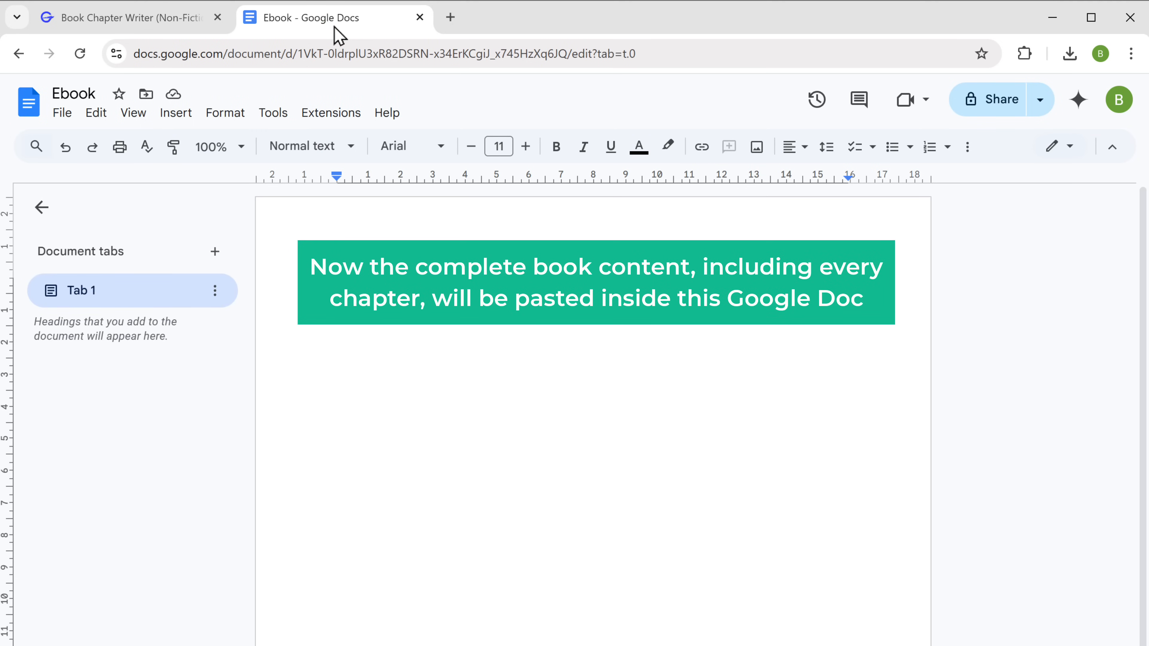
Paste the full book text into the Ebook doc and download it as Microsoft Word (.docx).
{"action": "right_click", "coordinate": [333, 282]}
{"action": "left_click", "coordinate": [407, 393]}
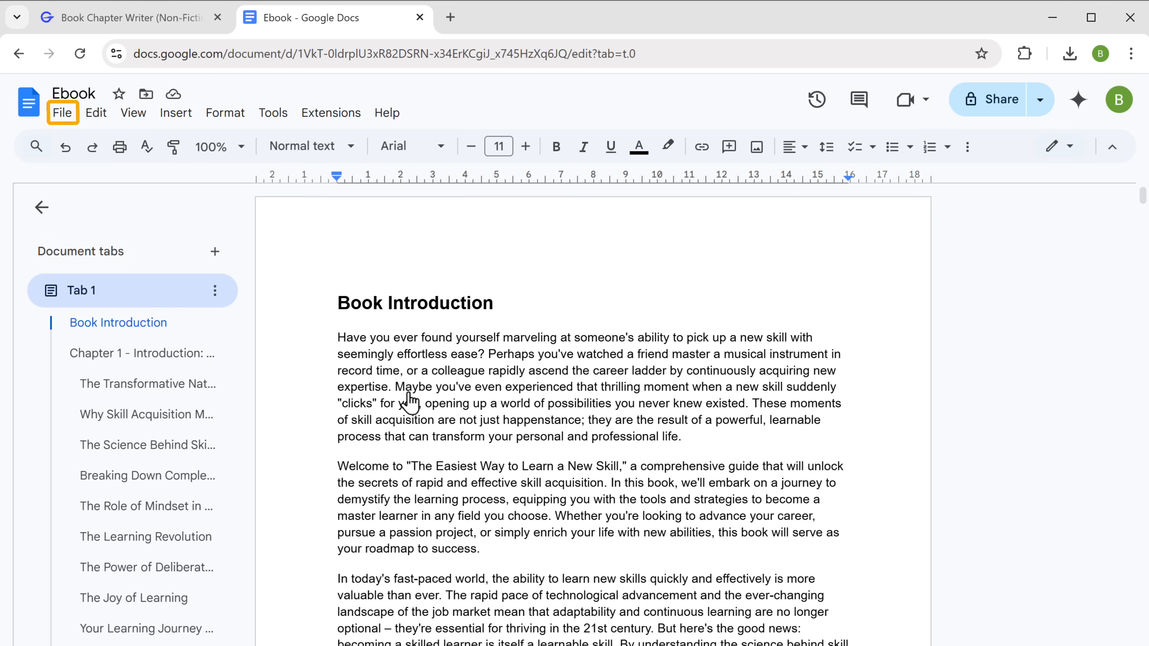
{"action": "left_click", "coordinate": [63, 113]}
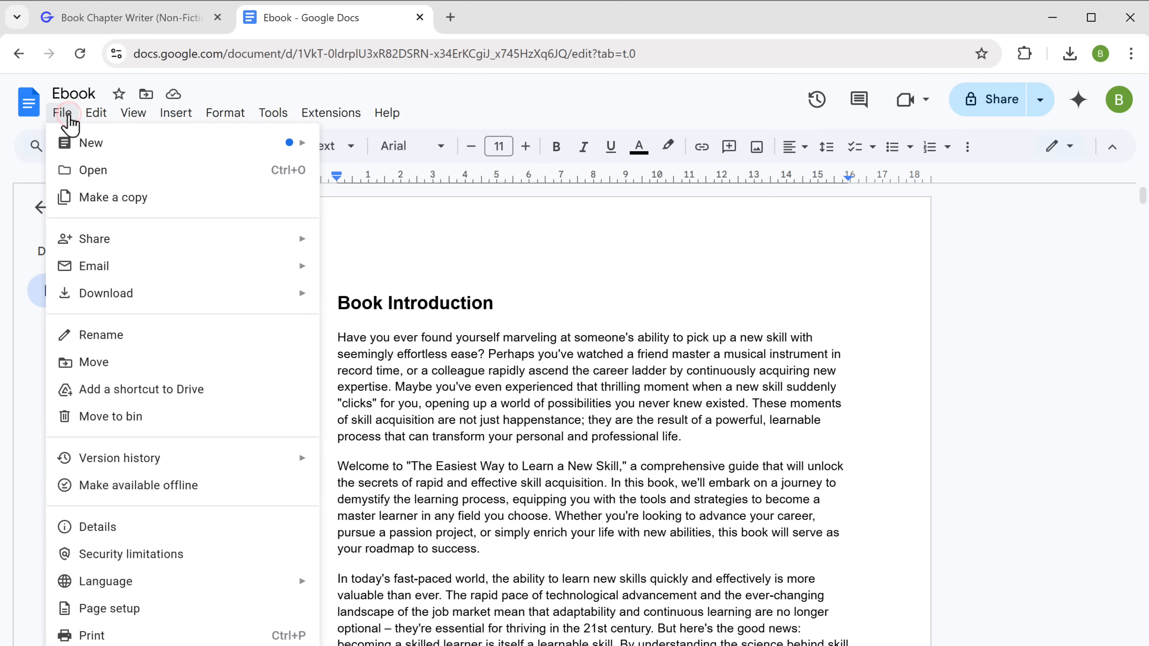
{"action": "mouse_move", "coordinate": [156, 298]}
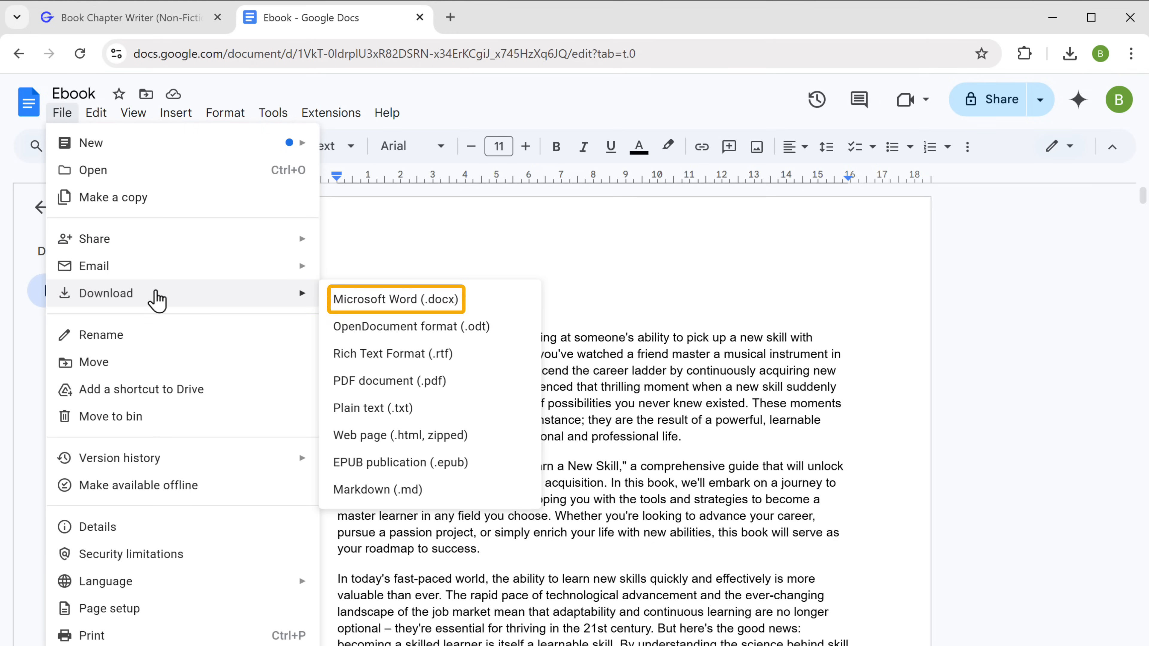
{"action": "left_click", "coordinate": [380, 299]}
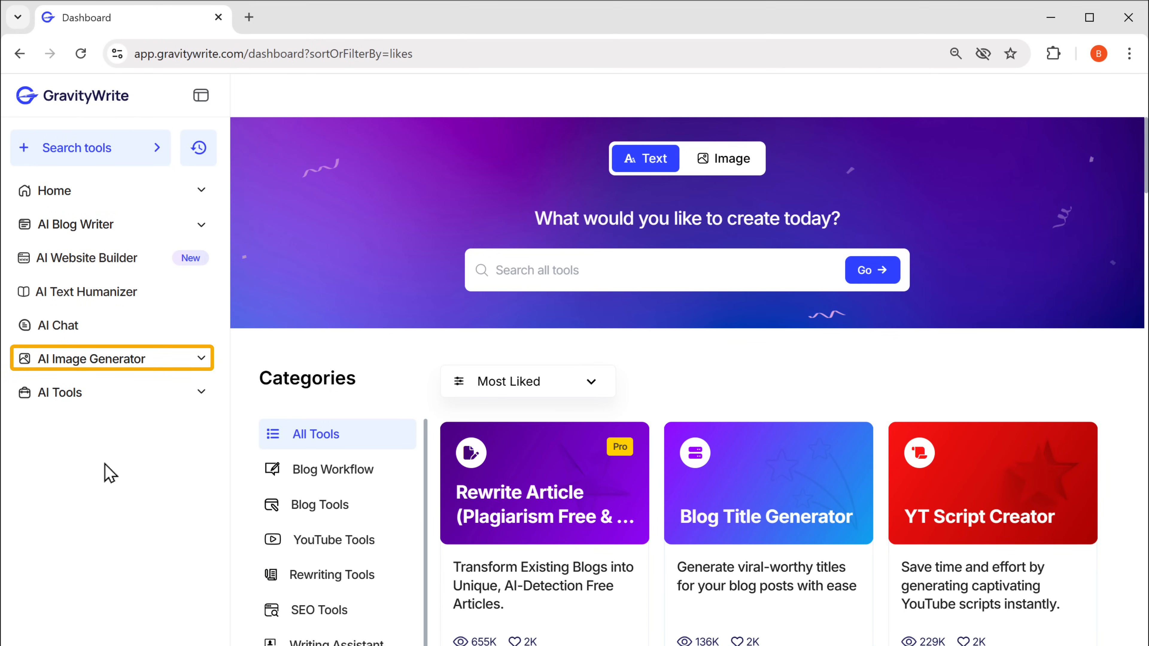
Start a Creative Book Cover in the AI Image Generator with subtitle 'Effortless Skill Mastery' and the author's name.
{"action": "left_click", "coordinate": [86, 364]}
{"action": "scroll", "coordinate": [87, 375], "scroll_direction": "down", "scroll_amount": 7}
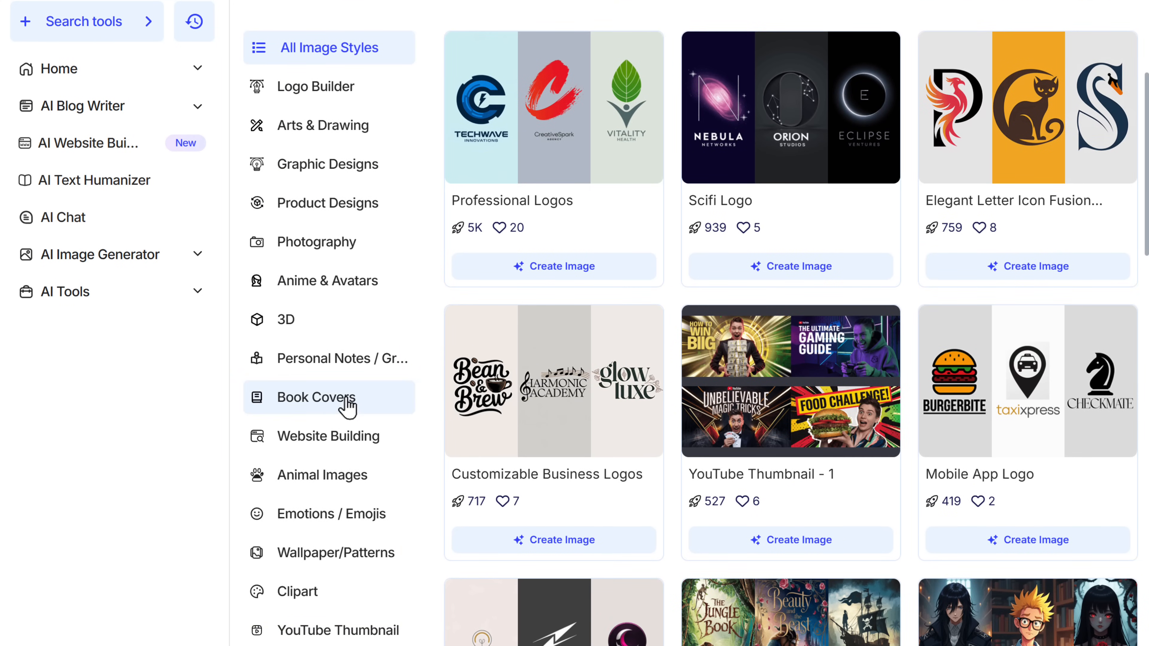
{"action": "left_click", "coordinate": [327, 398]}
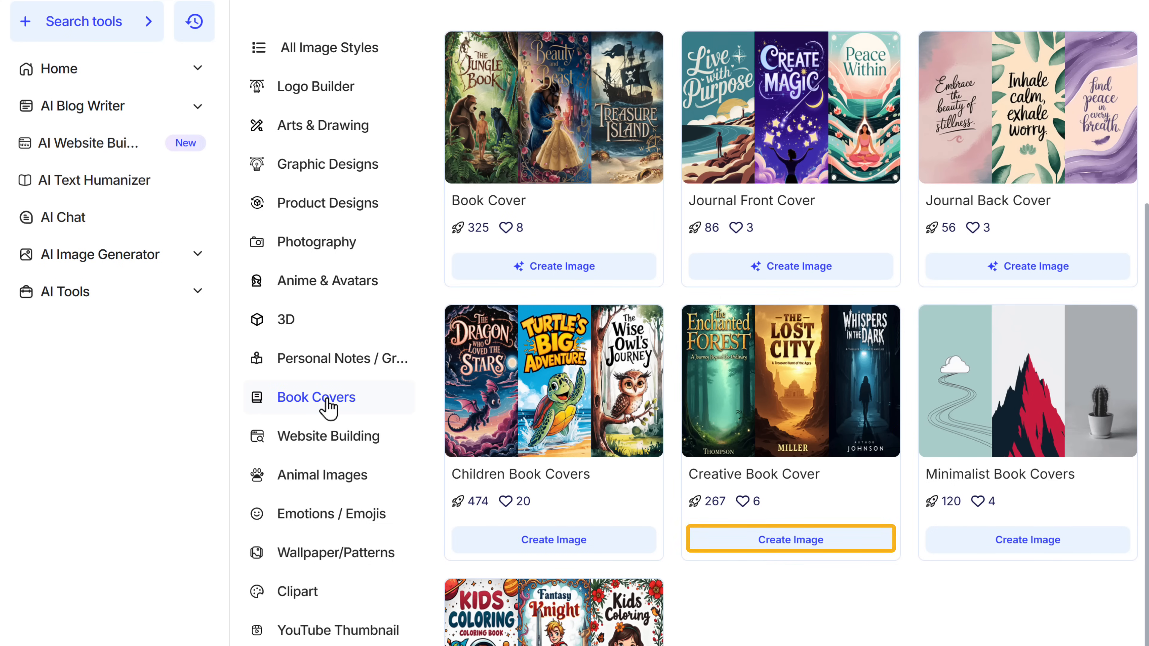
{"action": "left_click", "coordinate": [789, 546]}
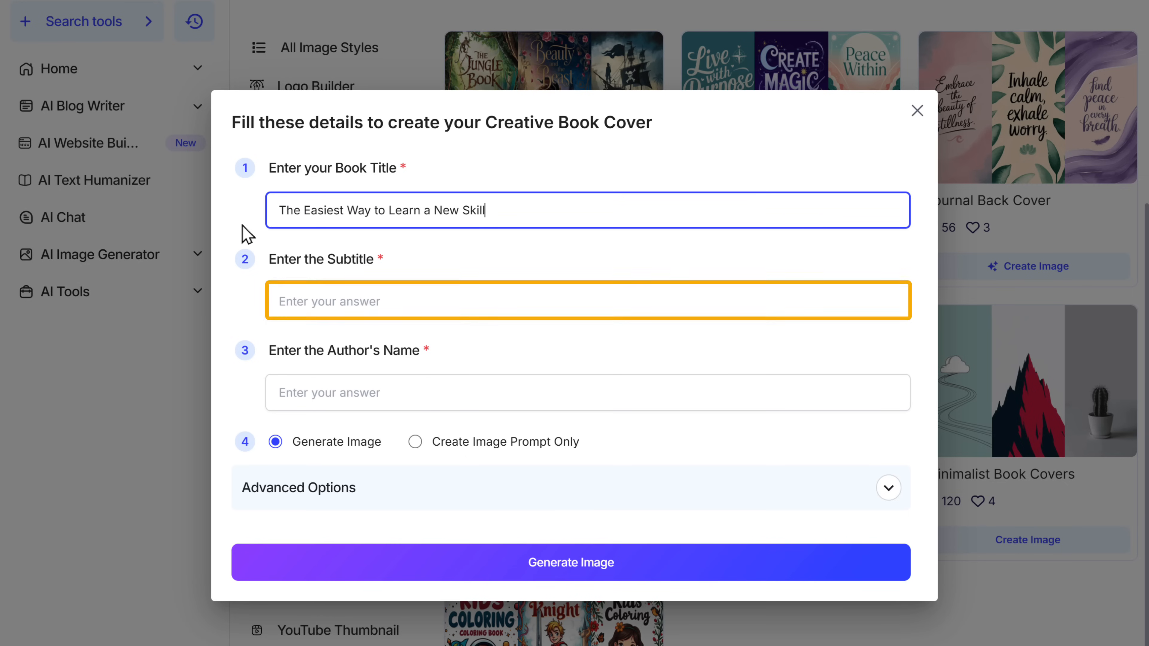
{"action": "key", "text": "Tab"}
{"action": "type", "text": "Effortless Skill Mastery"}
{"action": "key", "text": "Tab"}
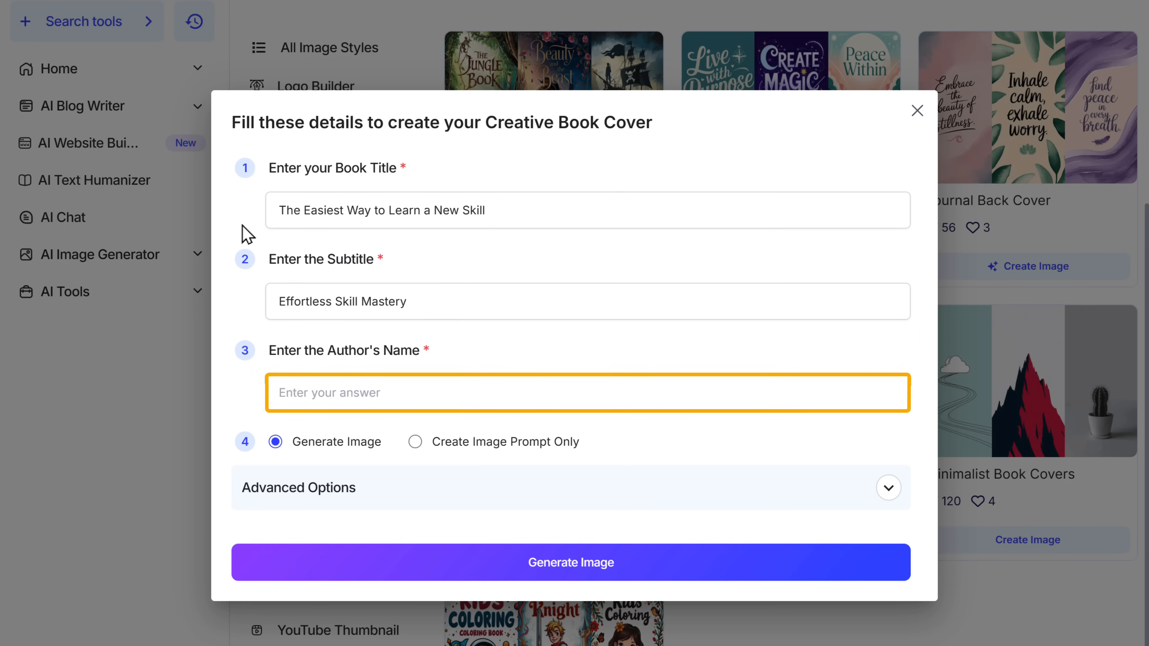
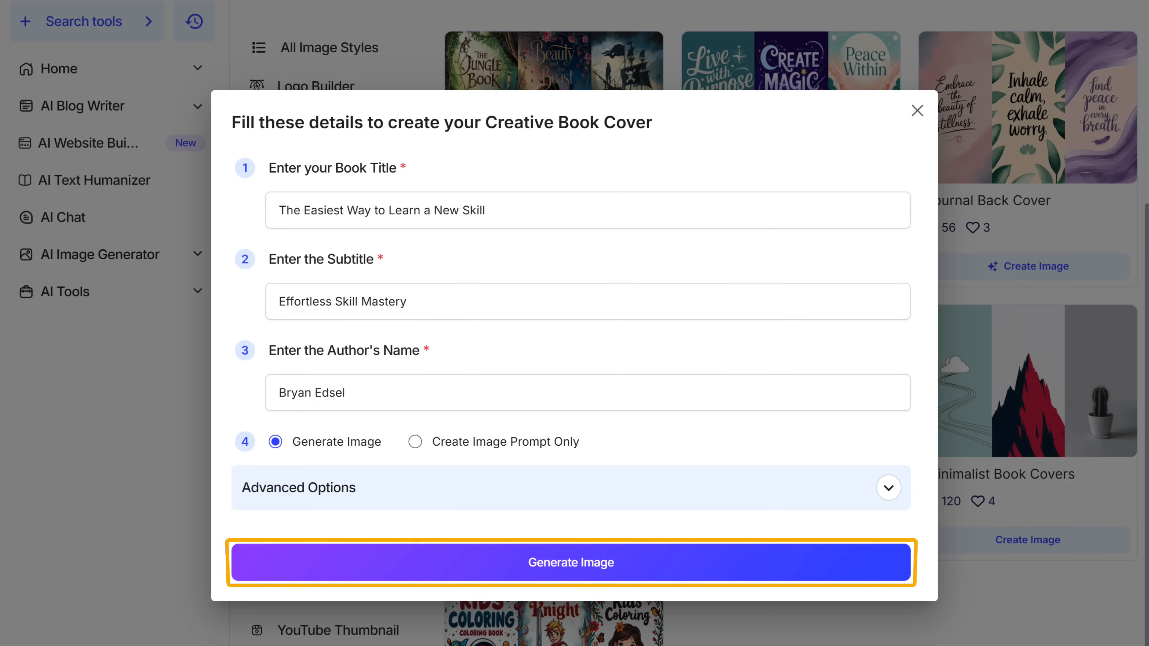
Generate the cover image in GravityWrite and download the finished picture.
{"action": "left_click", "coordinate": [564, 571]}
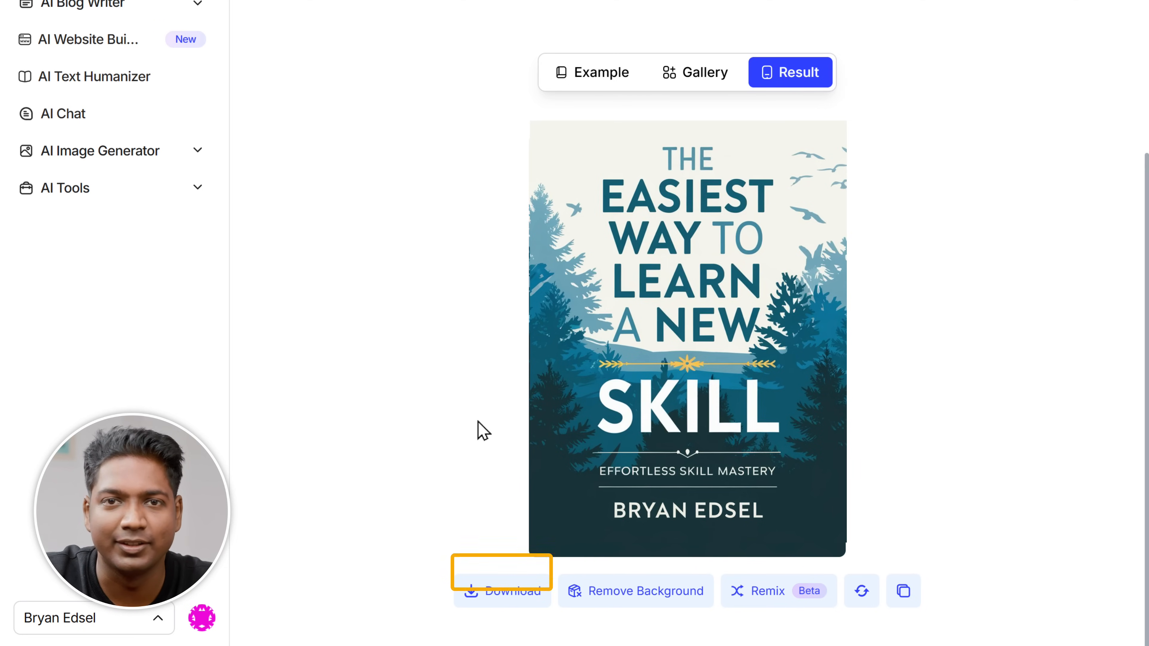
{"action": "left_click", "coordinate": [503, 599]}
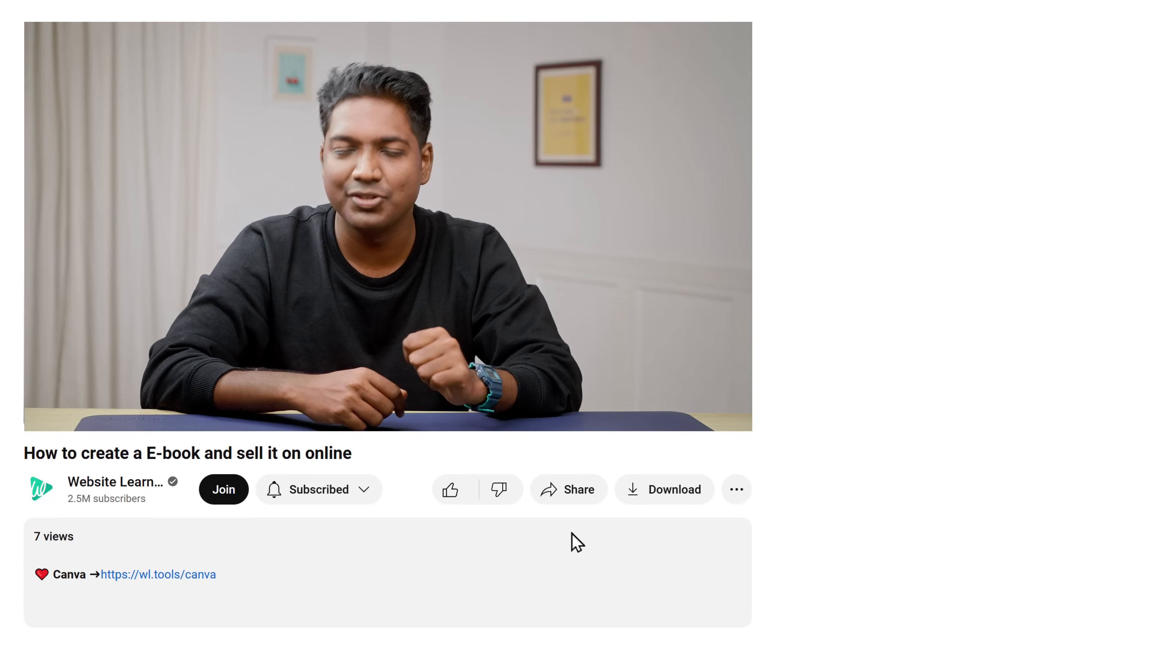
Create a blank custom-size Canva design of 1600 × 2560 px.
{"action": "left_click", "coordinate": [176, 582]}
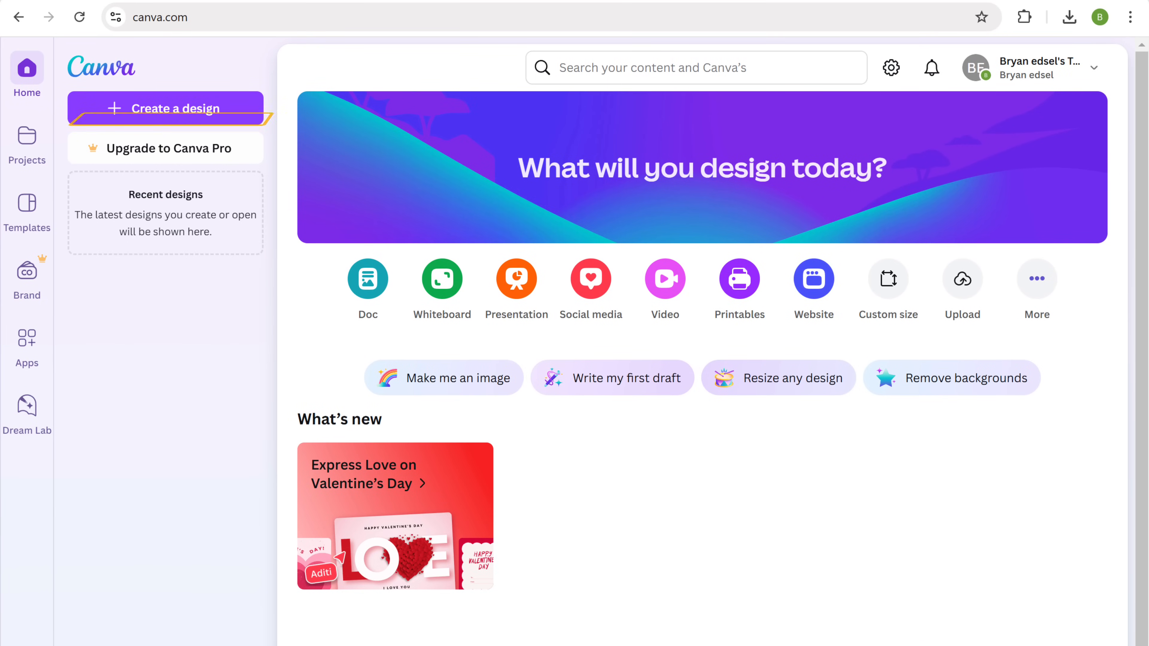
{"action": "left_click", "coordinate": [154, 116]}
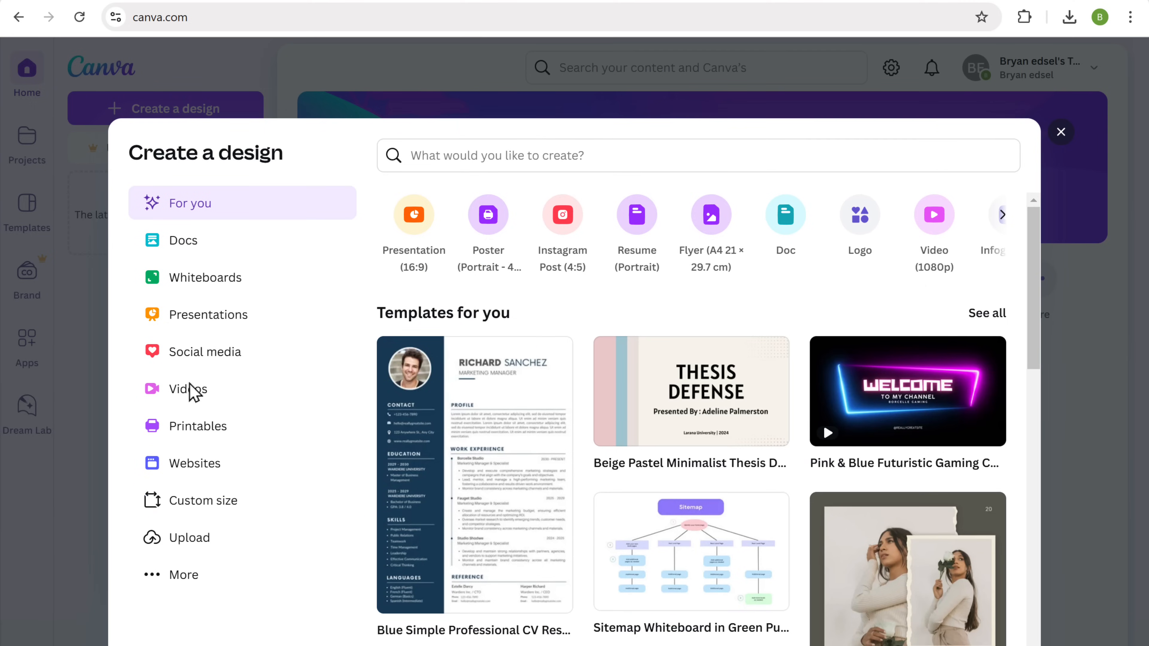
{"action": "left_click", "coordinate": [207, 510]}
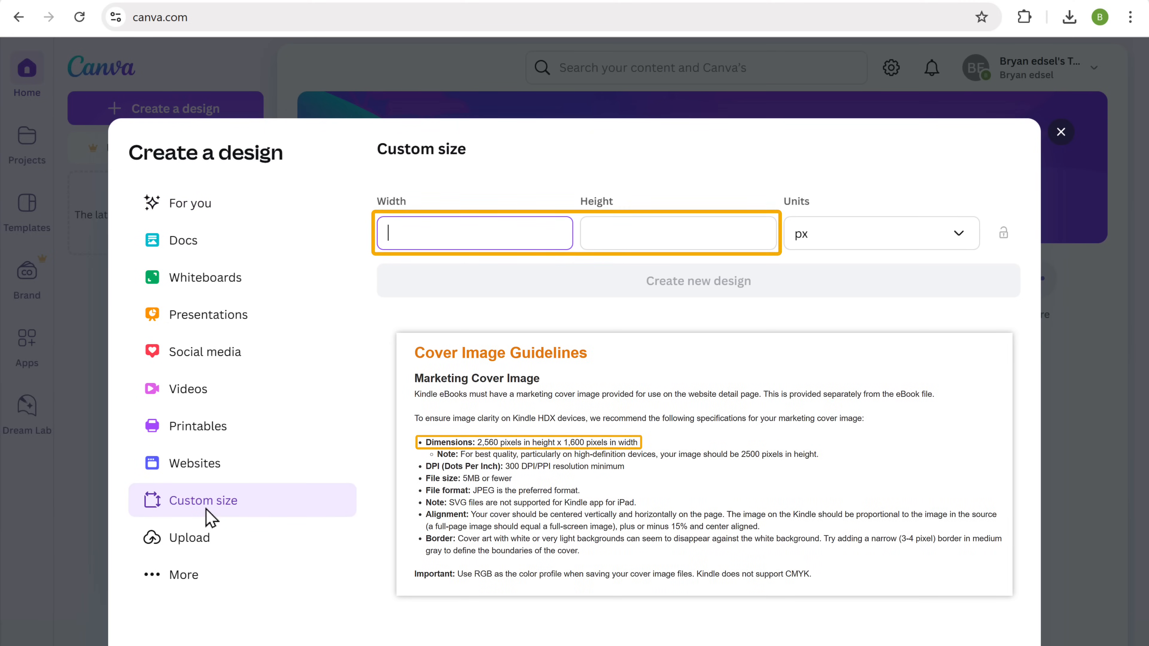
{"action": "type", "text": "1600"}
{"action": "key", "text": "Tab"}
{"action": "type", "text": "2560"}
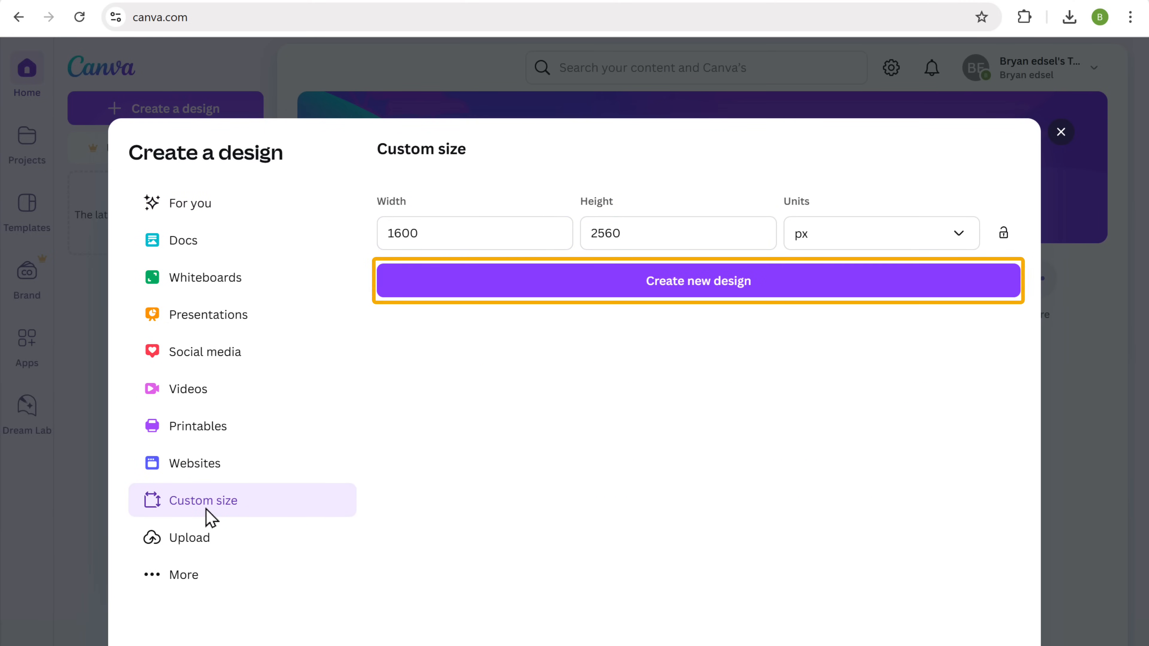
{"action": "left_click", "coordinate": [700, 292]}
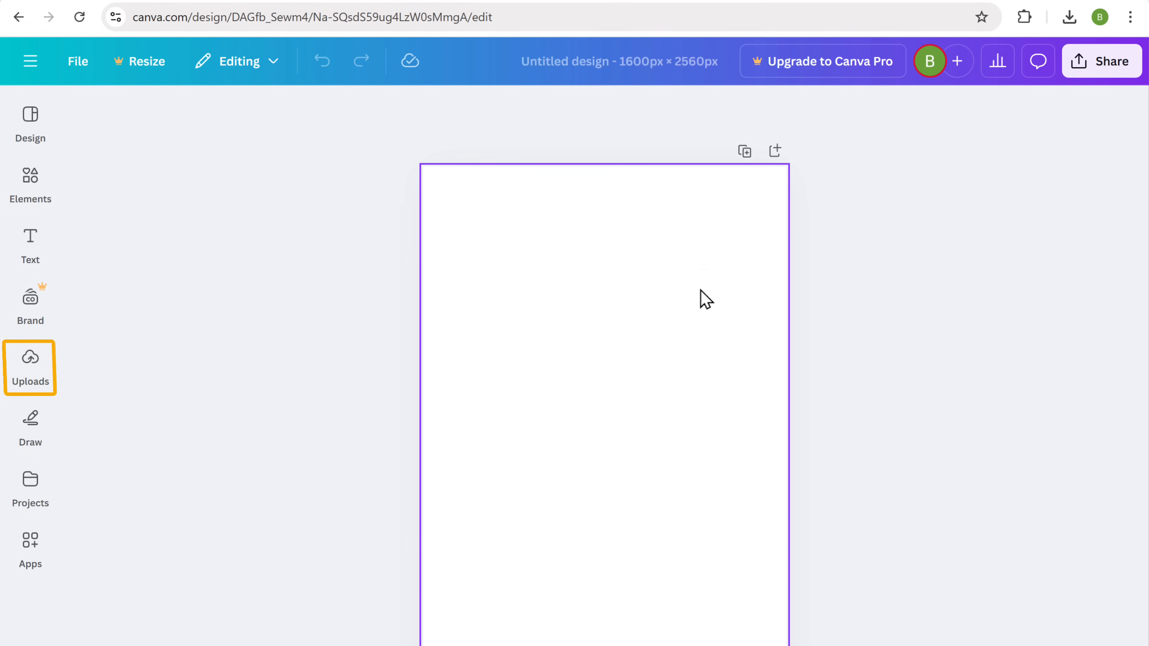
Upload BookCover.jpg, set it as the page background, and open the sharing options.
{"action": "left_click", "coordinate": [32, 368]}
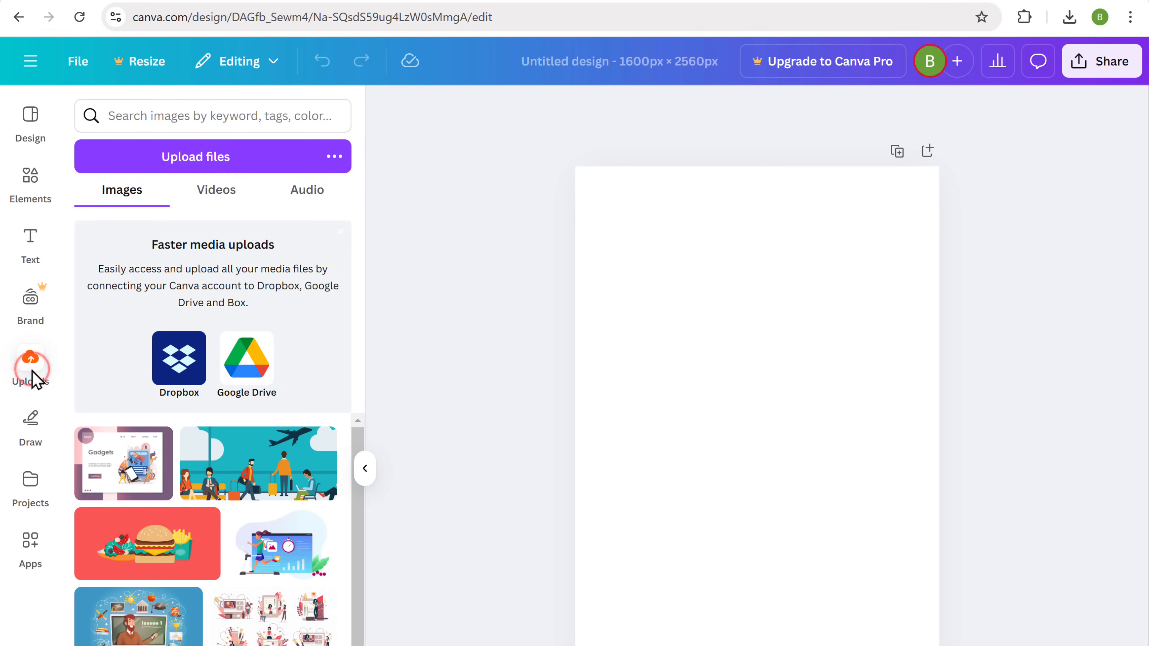
{"action": "left_click", "coordinate": [196, 167]}
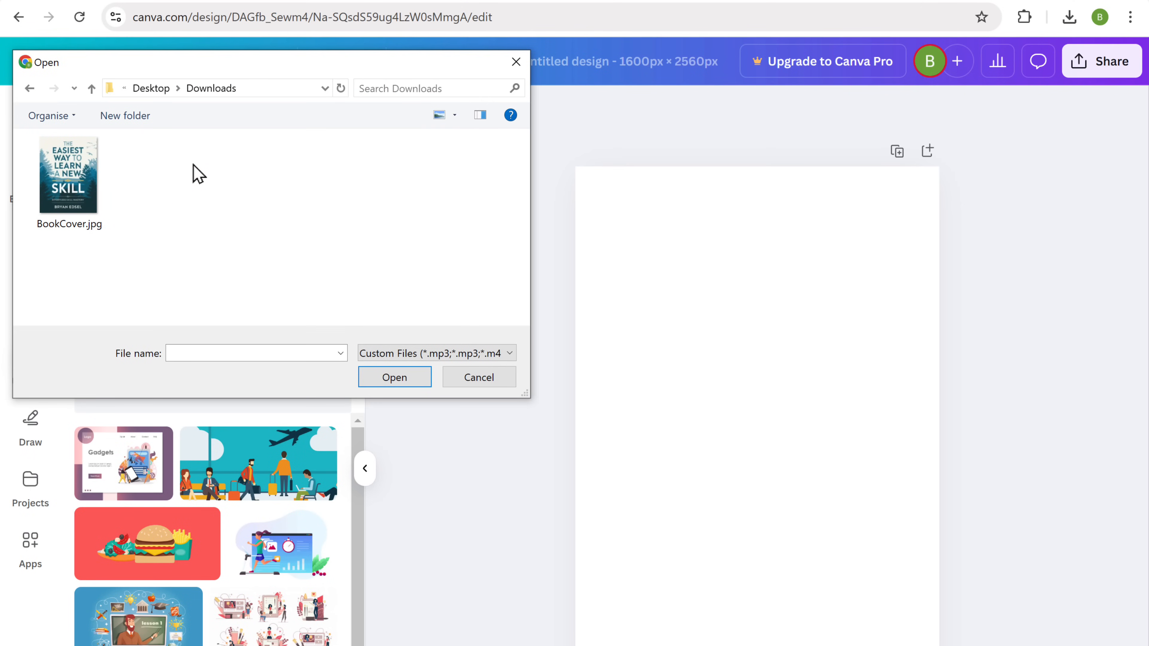
{"action": "left_click_drag", "start_coordinate": [68, 176], "coordinate": [737, 335]}
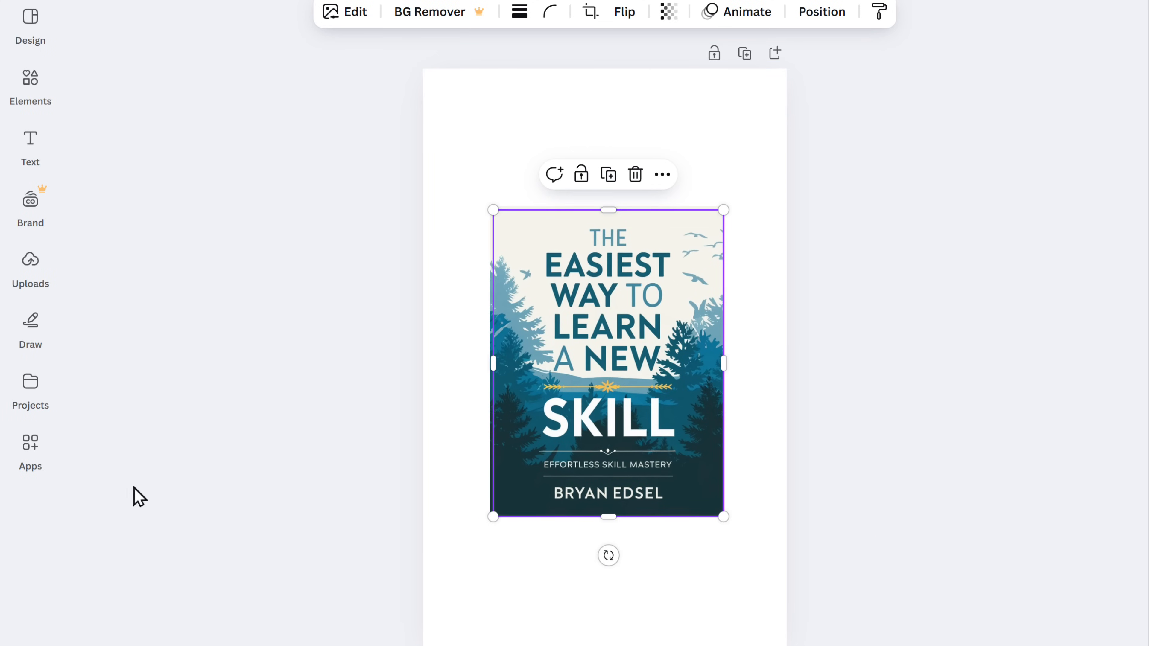
{"action": "right_click", "coordinate": [602, 374]}
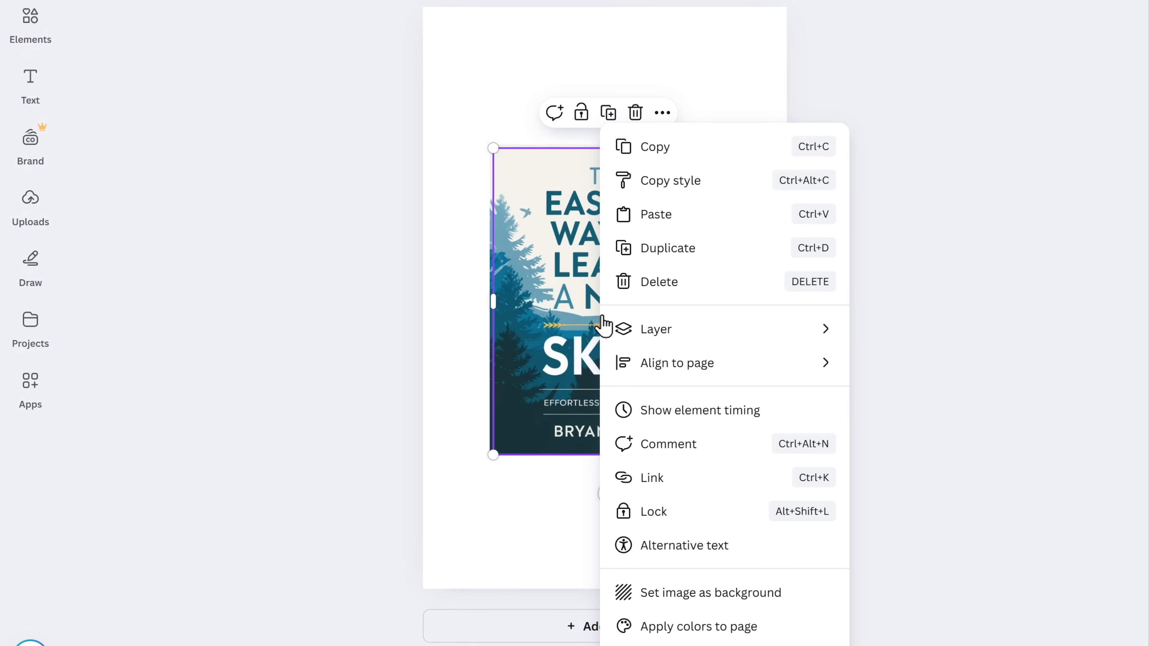
{"action": "left_click", "coordinate": [693, 595]}
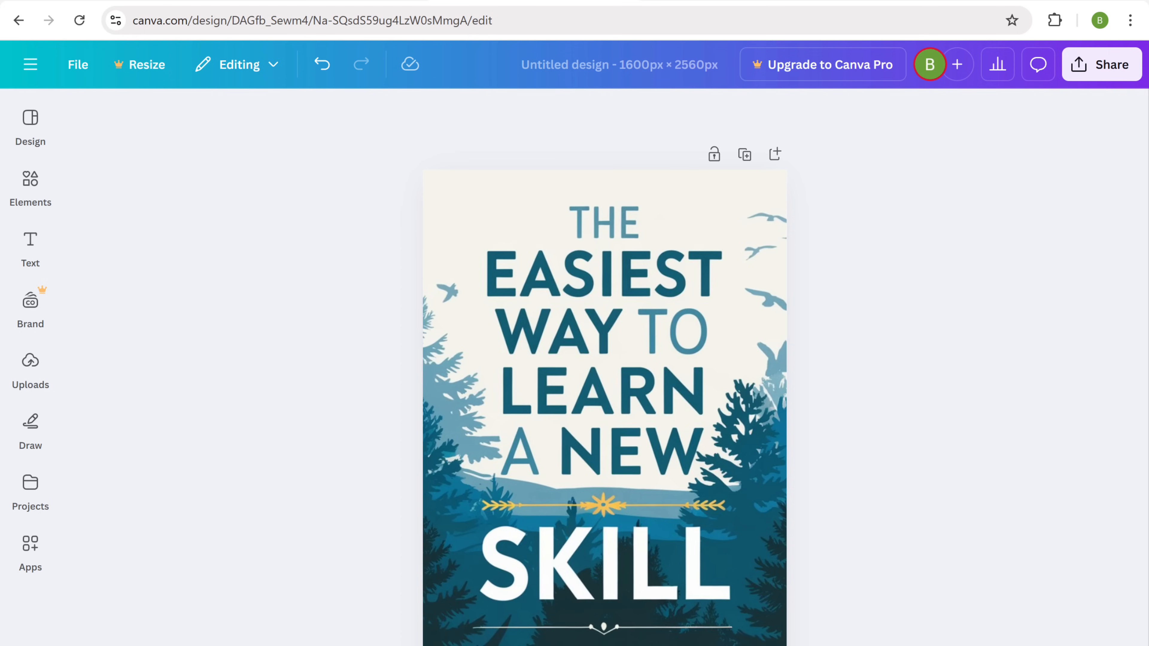
{"action": "left_click", "coordinate": [1101, 72]}
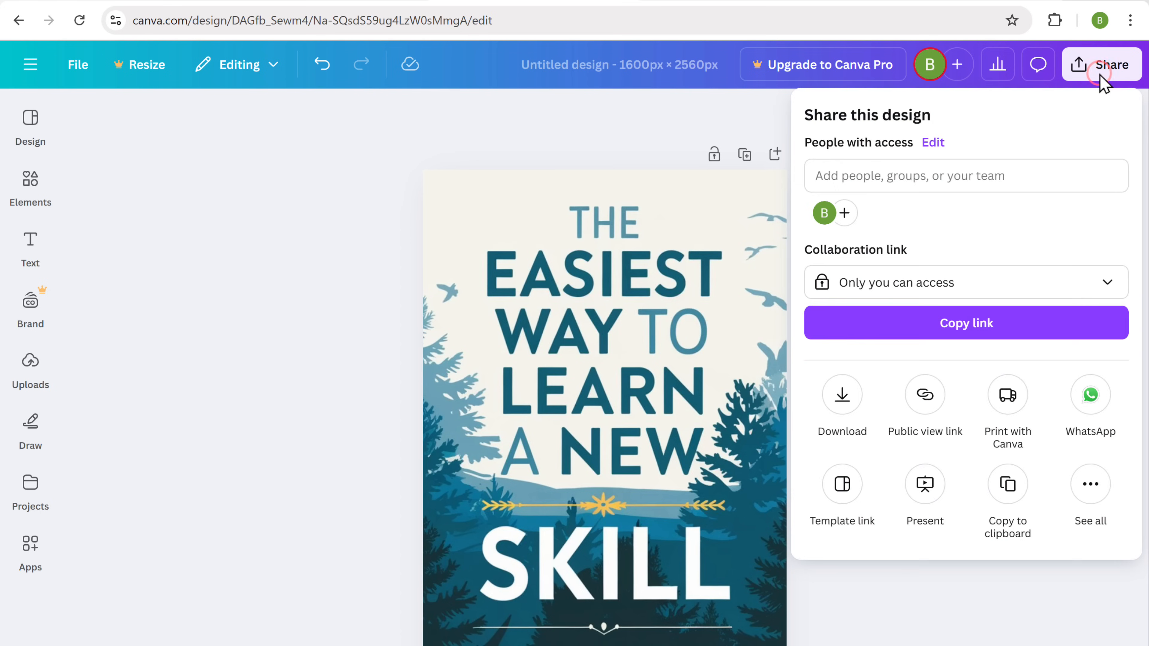
Download the cover design as a JPG, keeping quality at 80.
{"action": "left_click", "coordinate": [842, 403]}
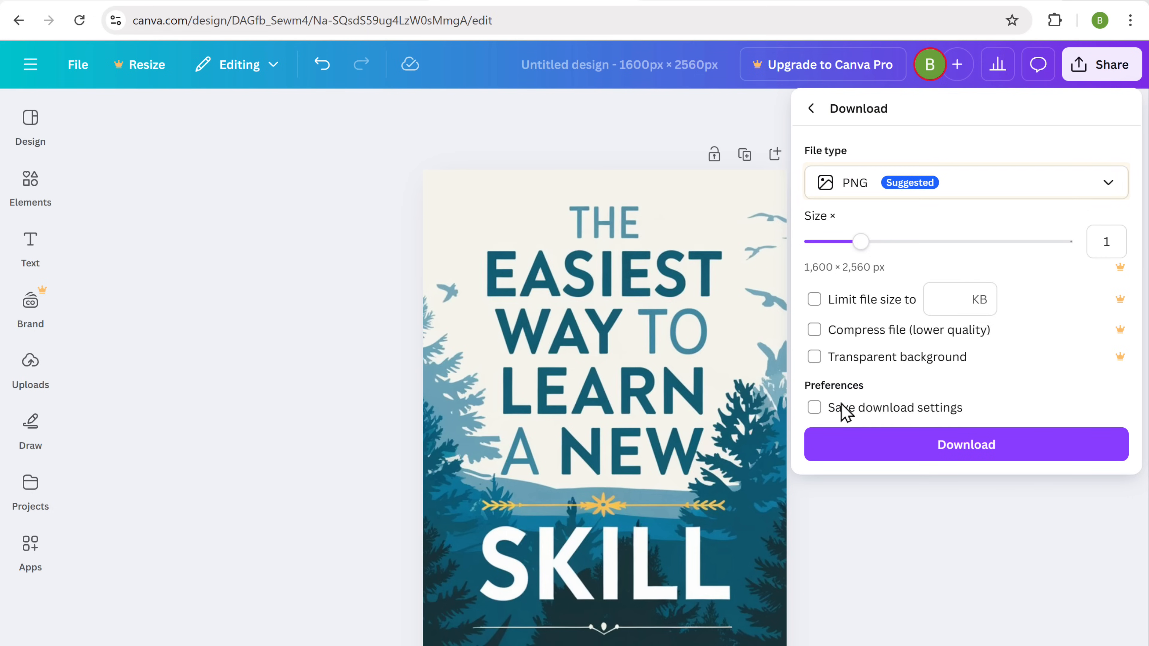
{"action": "left_click", "coordinate": [951, 198]}
{"action": "left_click", "coordinate": [935, 247]}
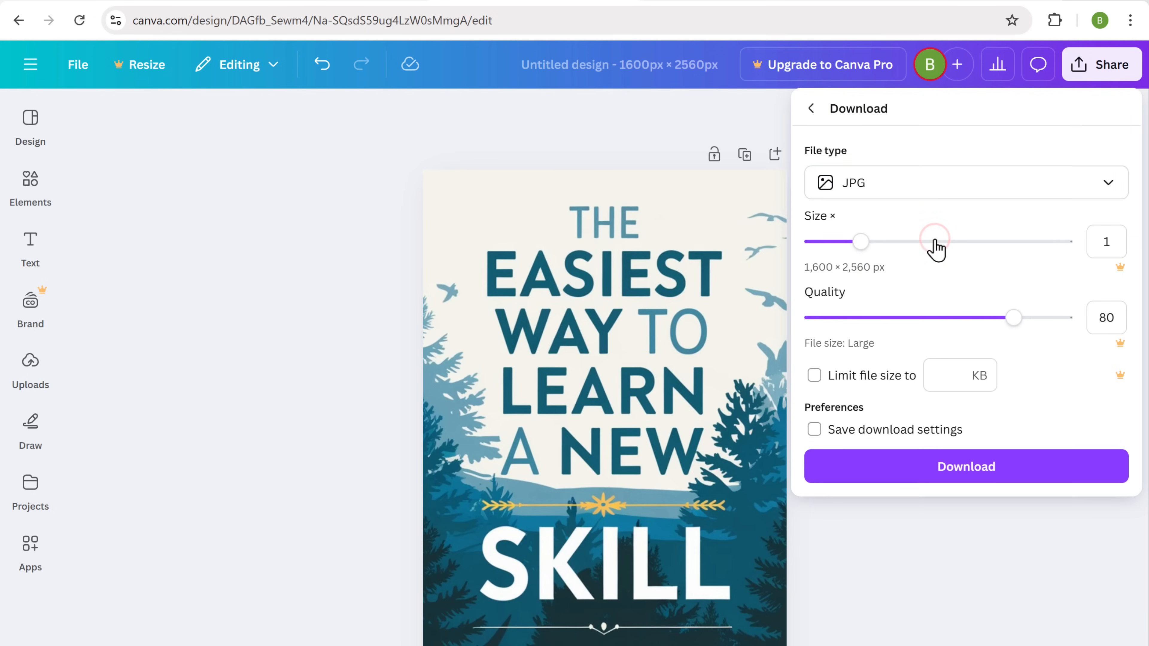
{"action": "left_click", "coordinate": [965, 476]}
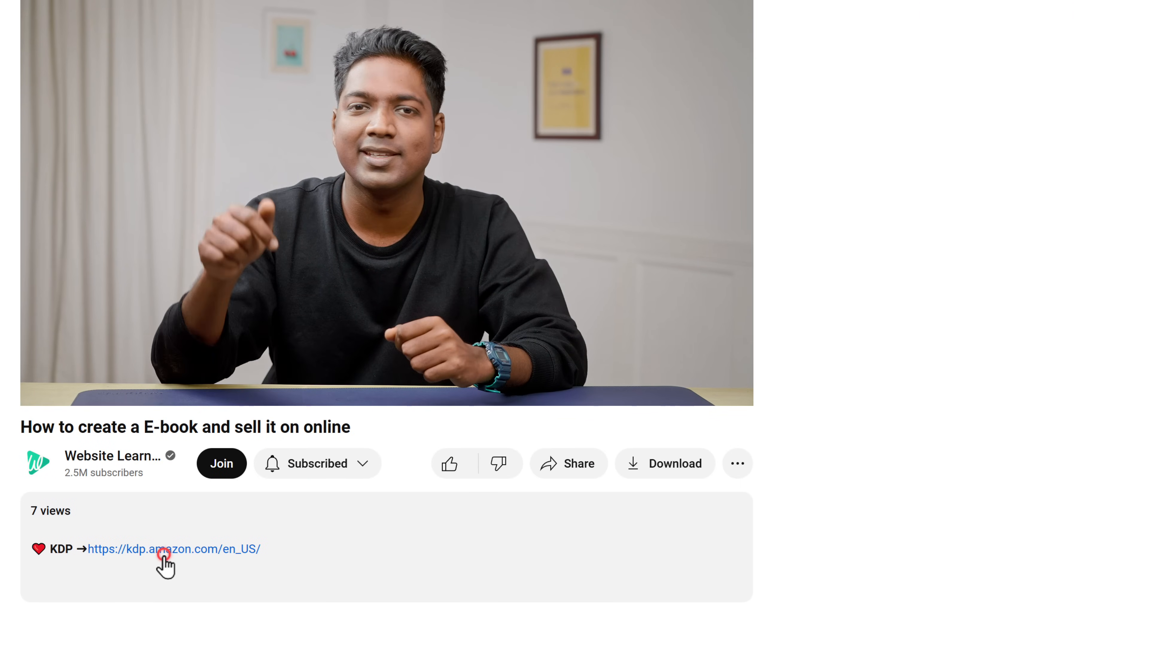
Download KindleCreateInstaller.exe for Windows 10 or later from KDP and run it.
{"action": "left_click", "coordinate": [163, 550]}
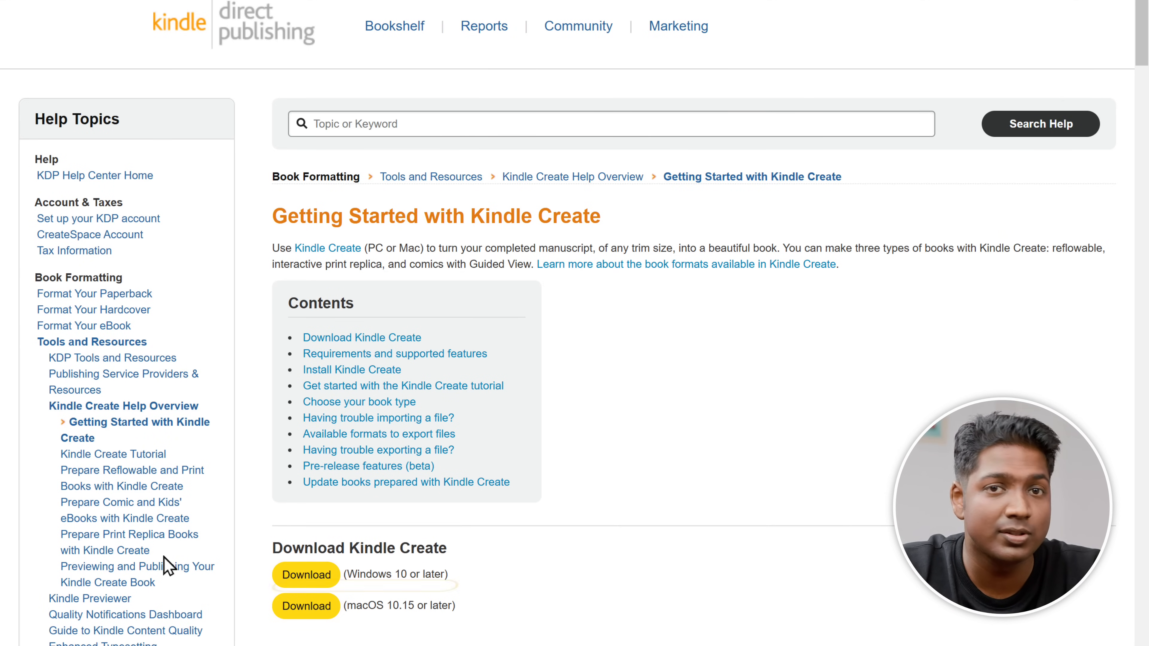
{"action": "left_click", "coordinate": [306, 579]}
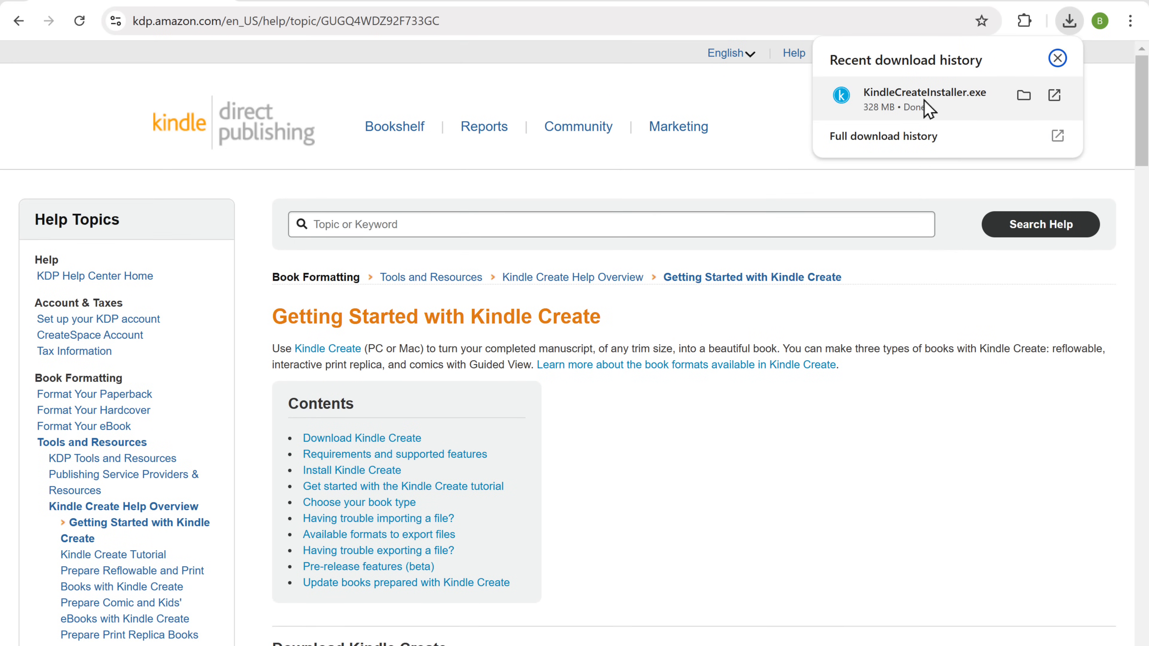
{"action": "left_click", "coordinate": [927, 100]}
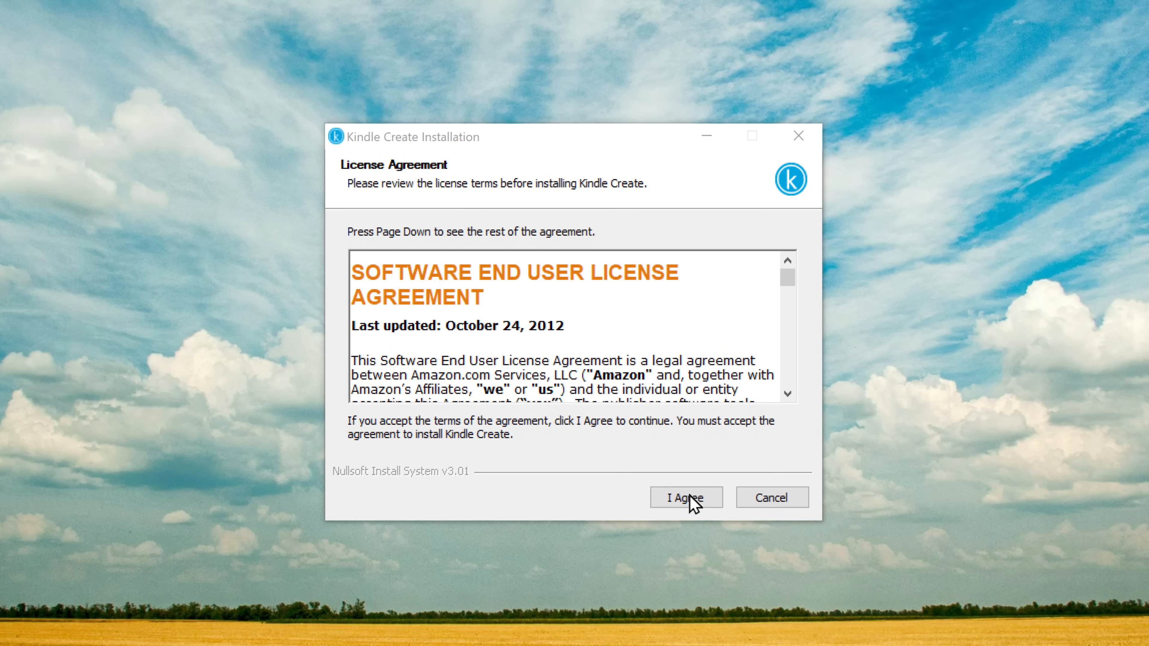
Accept the licence, install Kindle Create to the default folder, and launch it.
{"action": "left_click", "coordinate": [684, 503]}
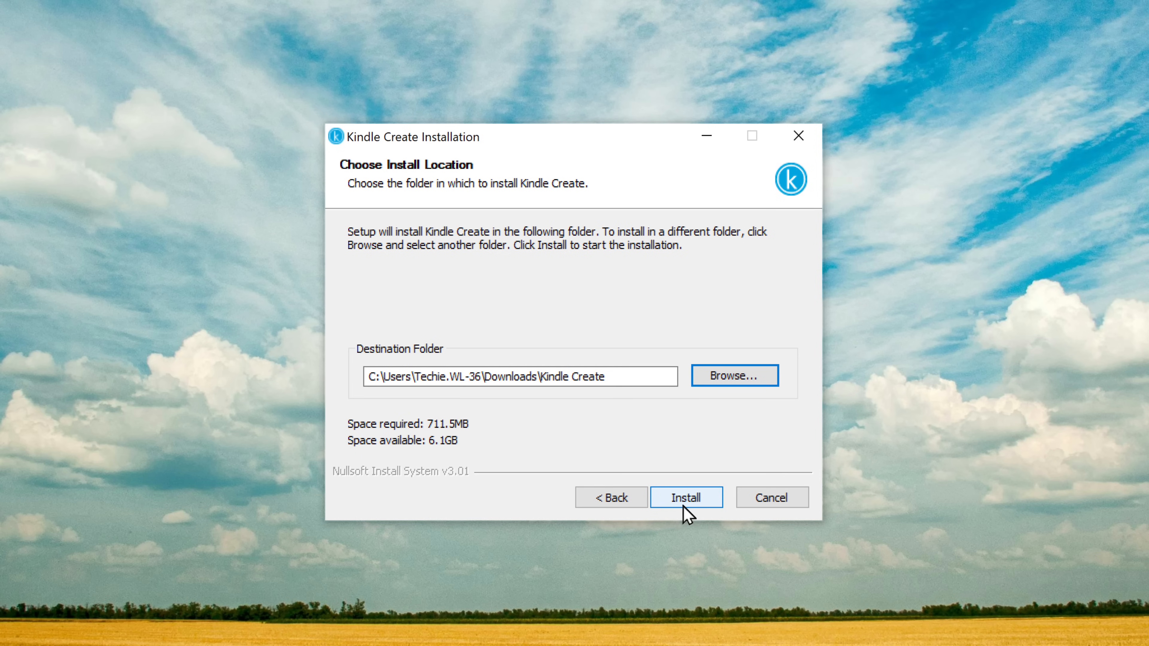
{"action": "left_click", "coordinate": [683, 506]}
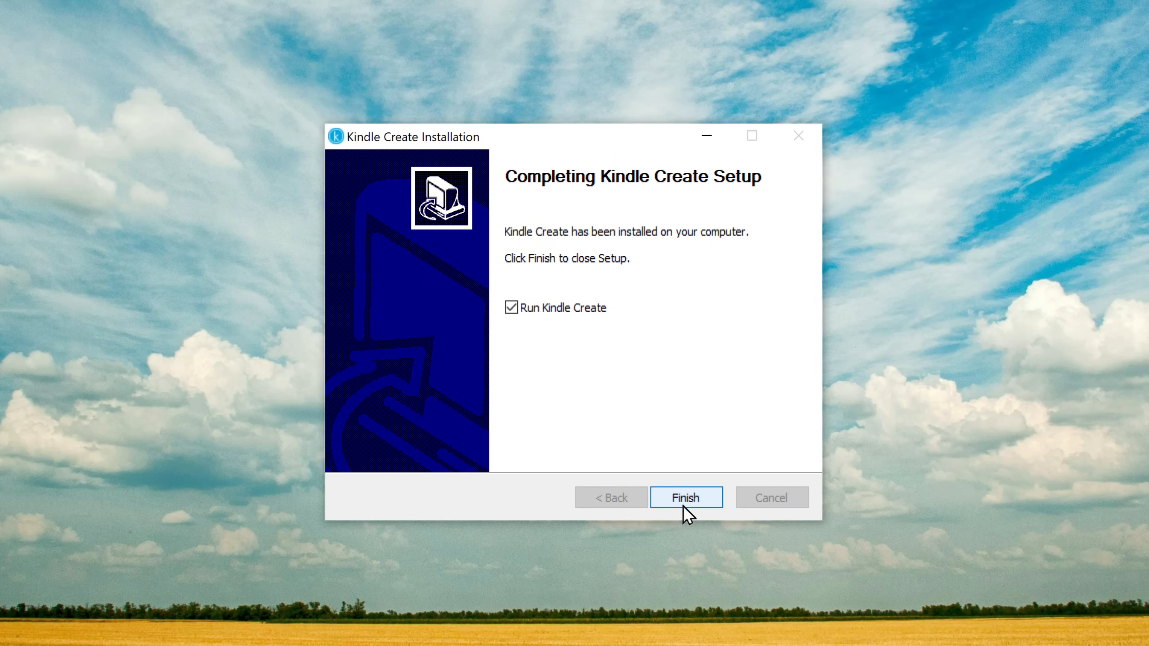
{"action": "left_click", "coordinate": [684, 498]}
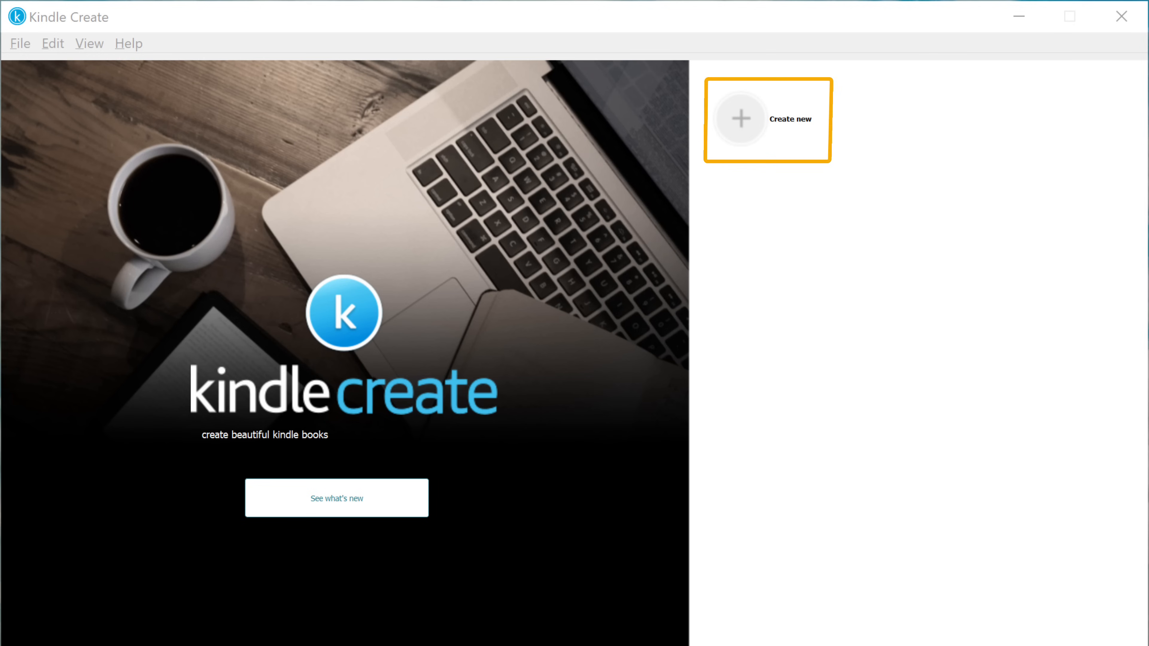
Start a new Kindle Create book project using the Reflowable format.
{"action": "left_click", "coordinate": [804, 131]}
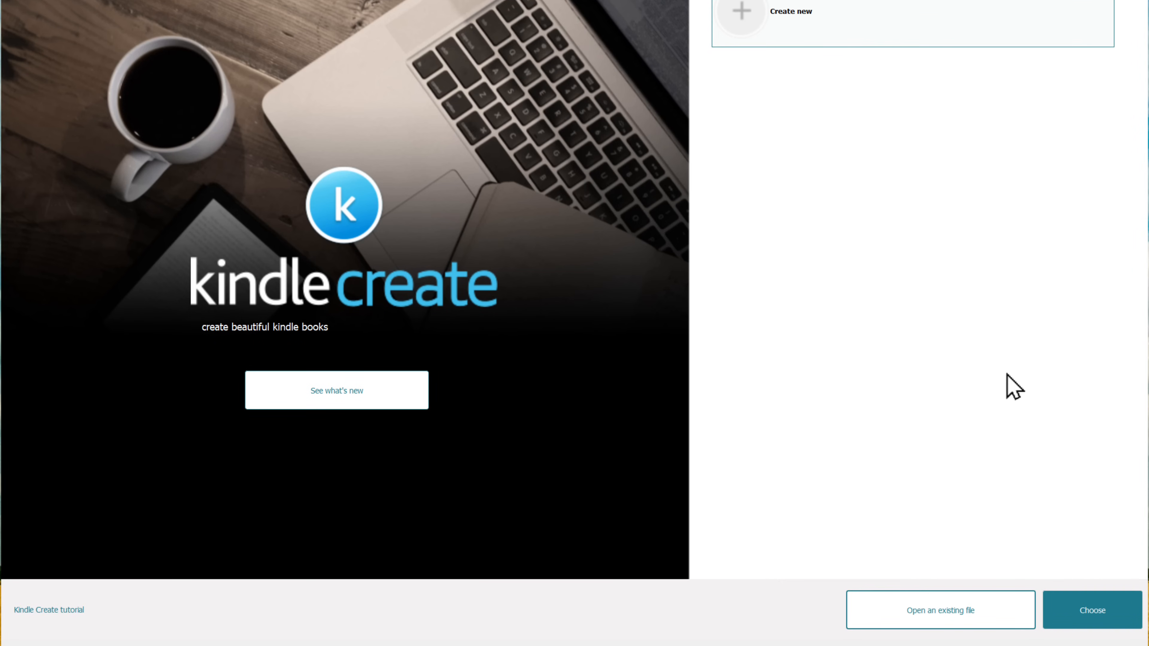
{"action": "left_click", "coordinate": [1091, 618]}
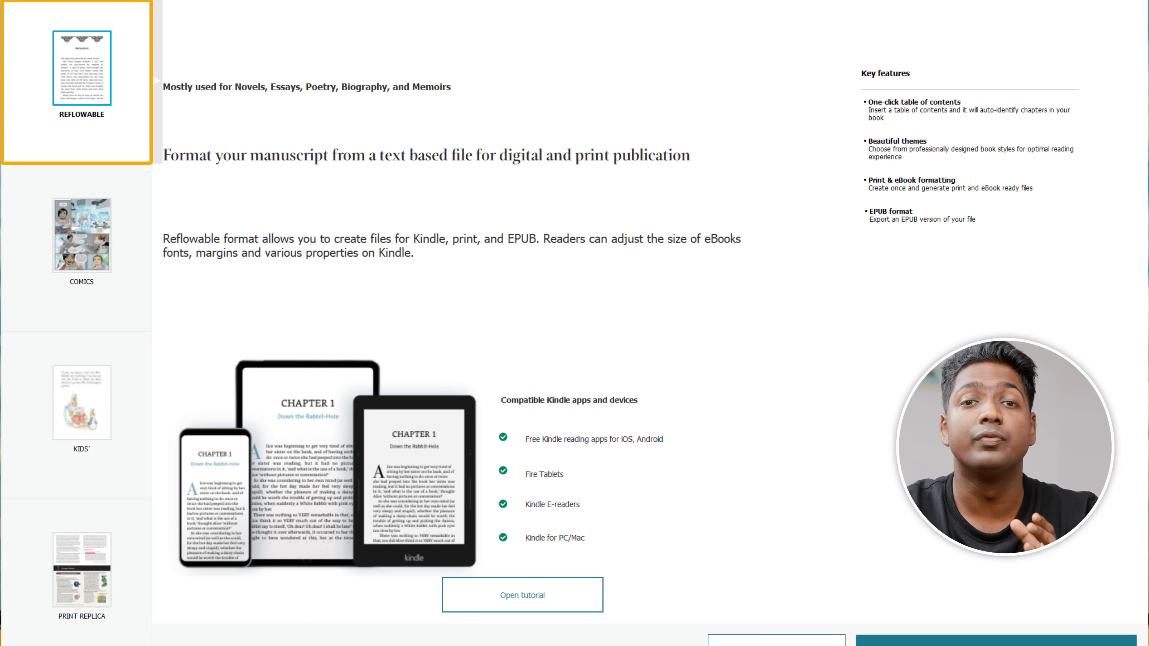
{"action": "scroll", "coordinate": [1099, 629], "scroll_direction": "down", "scroll_amount": 1}
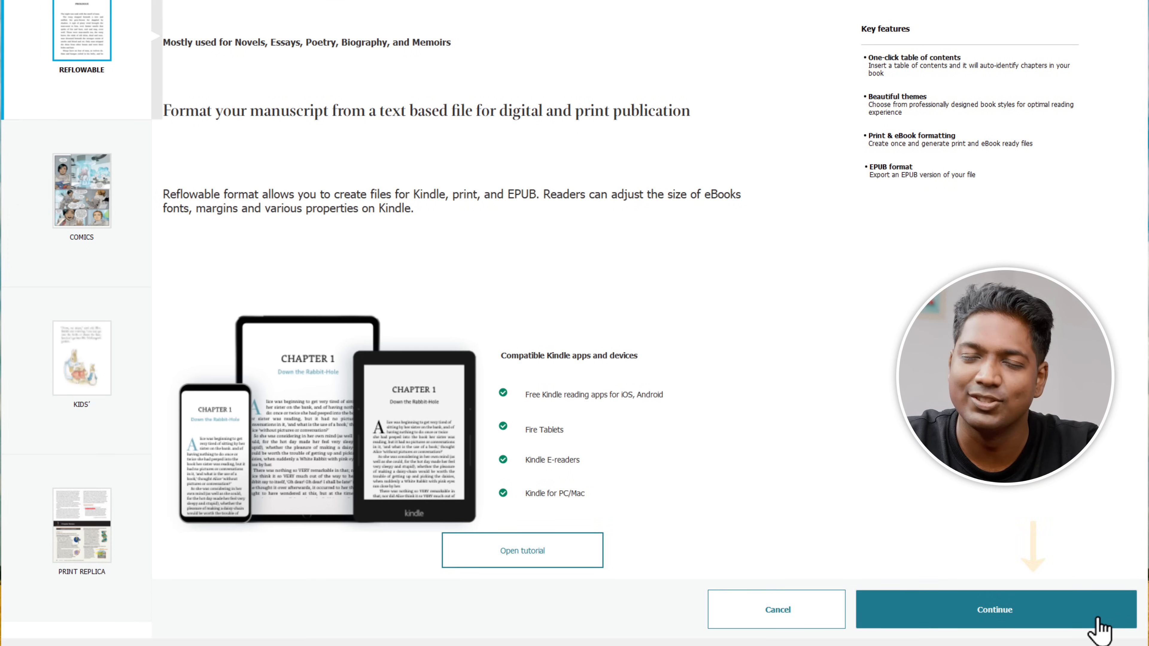
{"action": "left_click", "coordinate": [999, 621]}
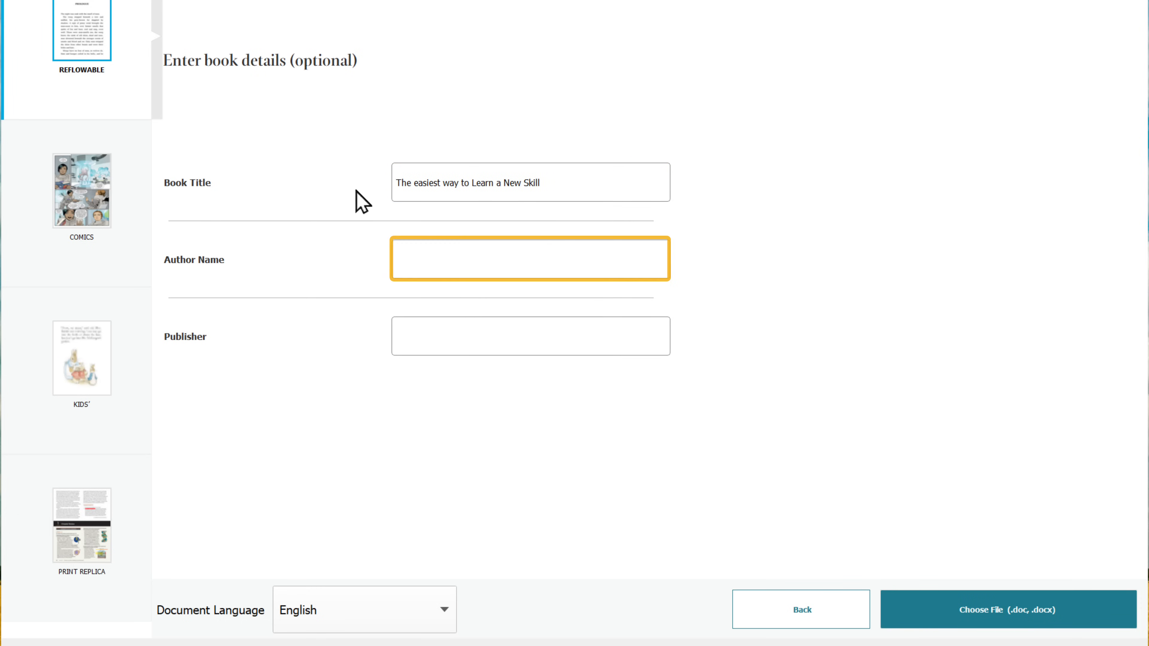
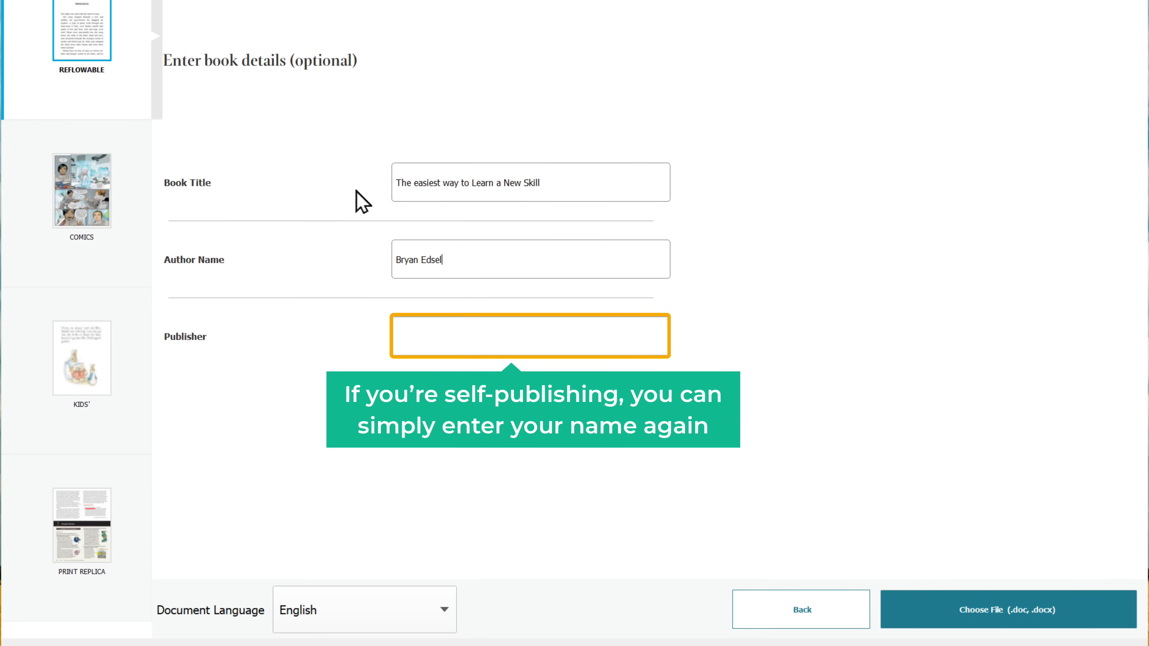
Enter the author's name in both the Author Name and Publisher fields.
{"action": "key", "text": "Tab"}
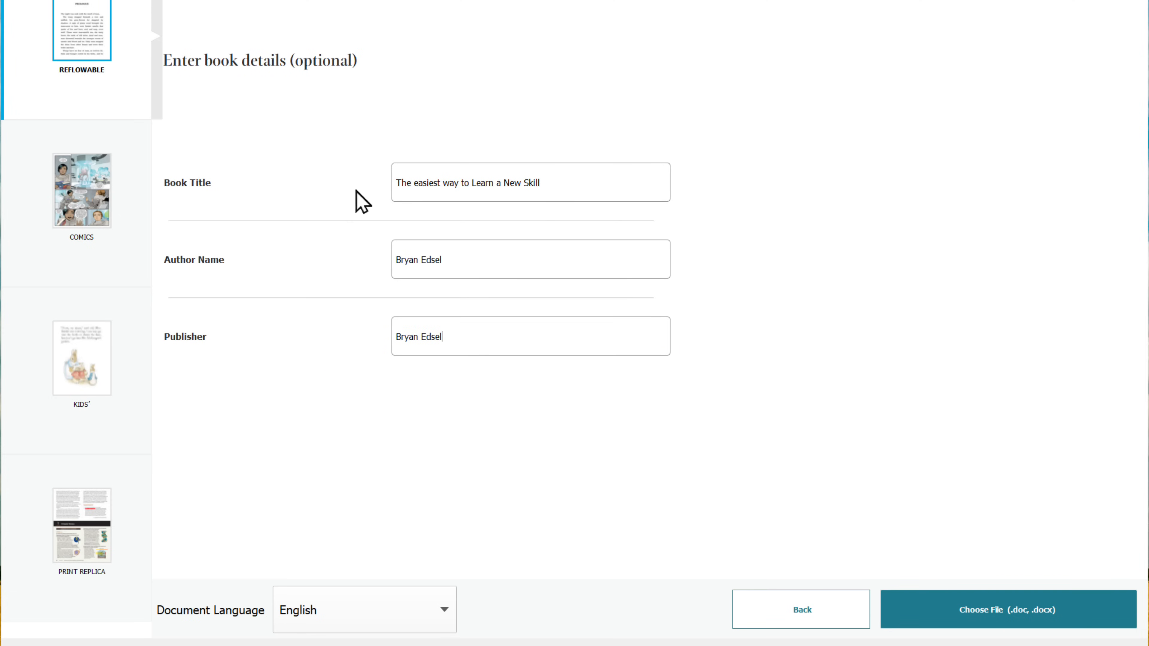
Import the Ebook.docx manuscript into the project.
{"action": "left_click", "coordinate": [987, 611]}
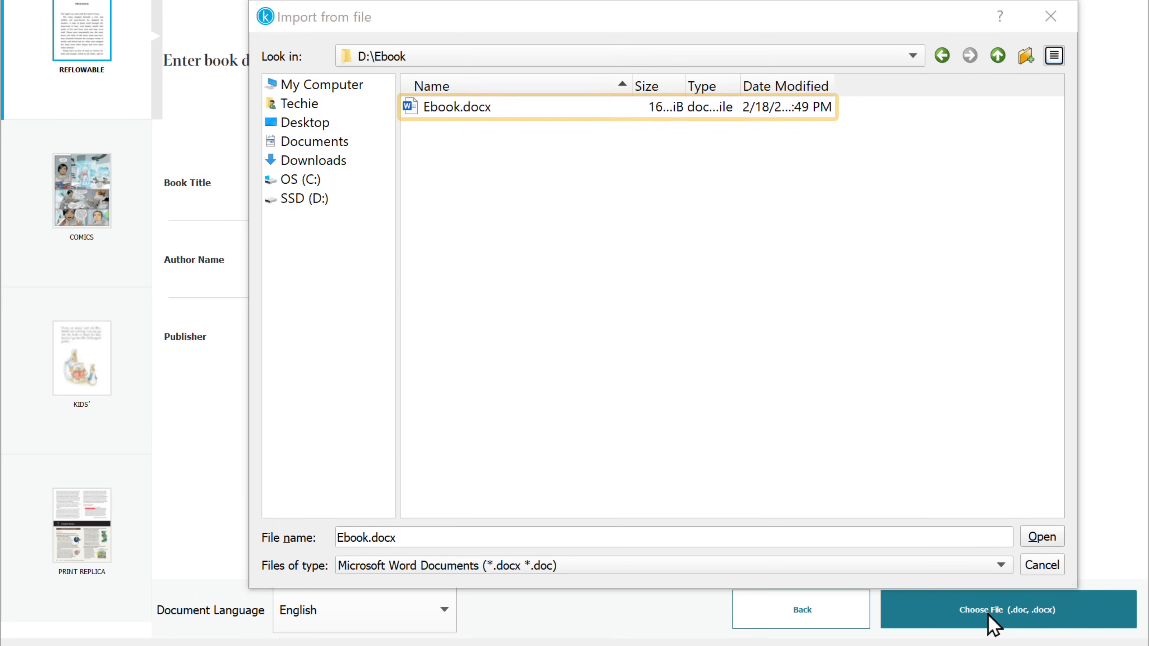
{"action": "left_click", "coordinate": [472, 107]}
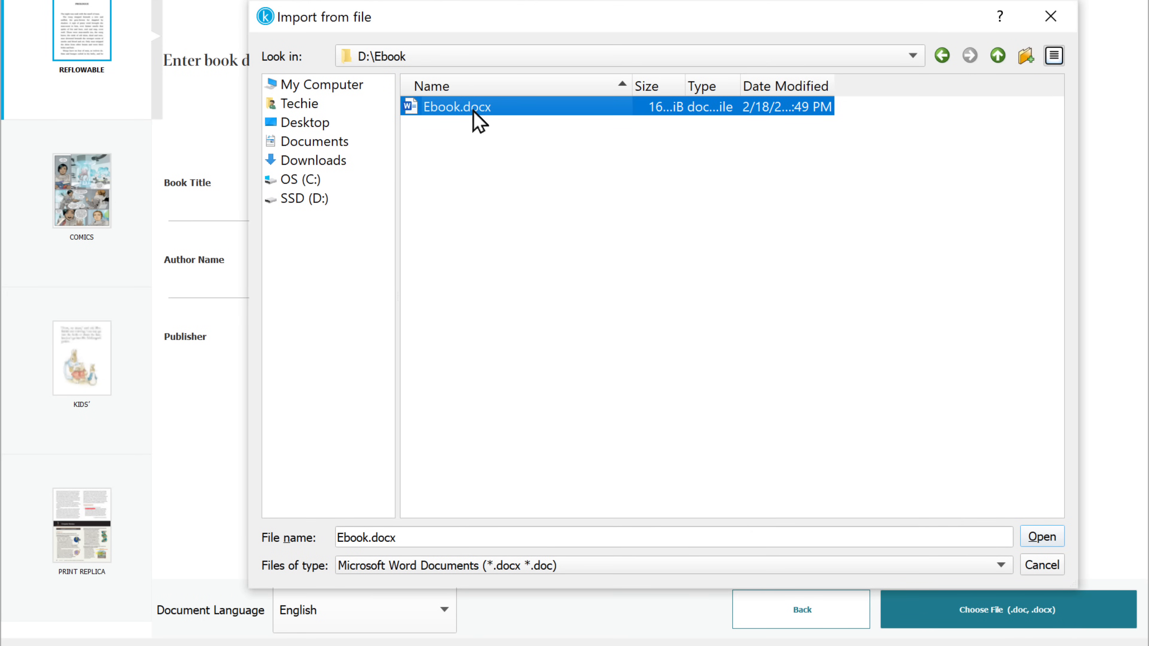
{"action": "left_click", "coordinate": [1041, 537]}
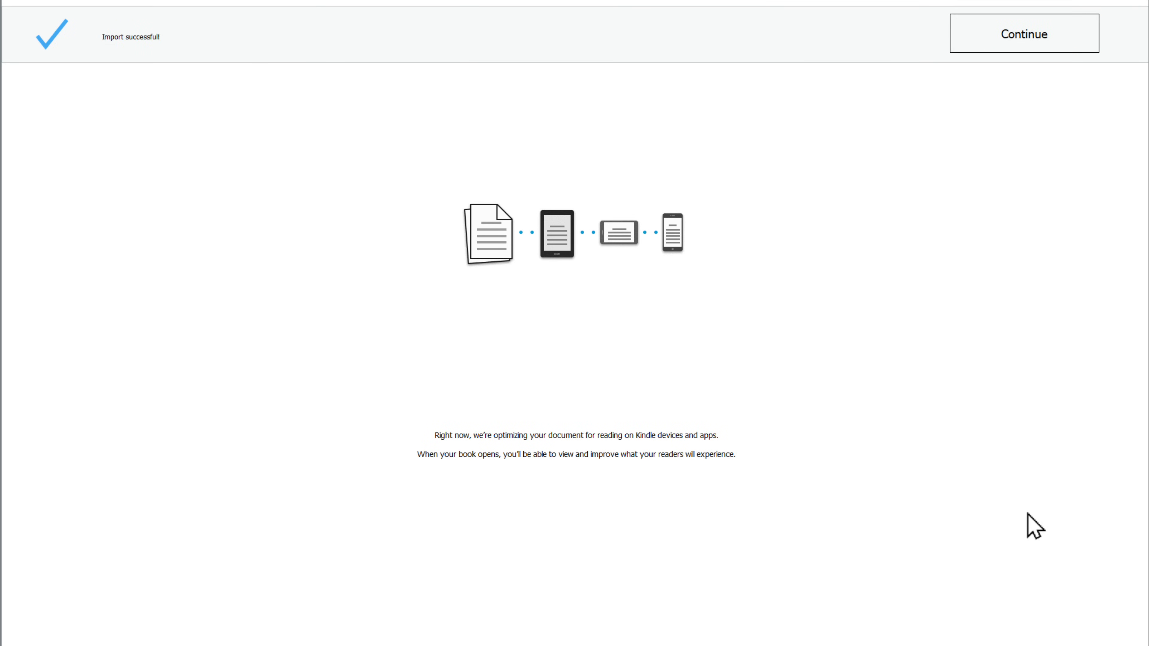
Continue past the import screen and begin the chapter-title suggestion review.
{"action": "left_click", "coordinate": [1034, 40]}
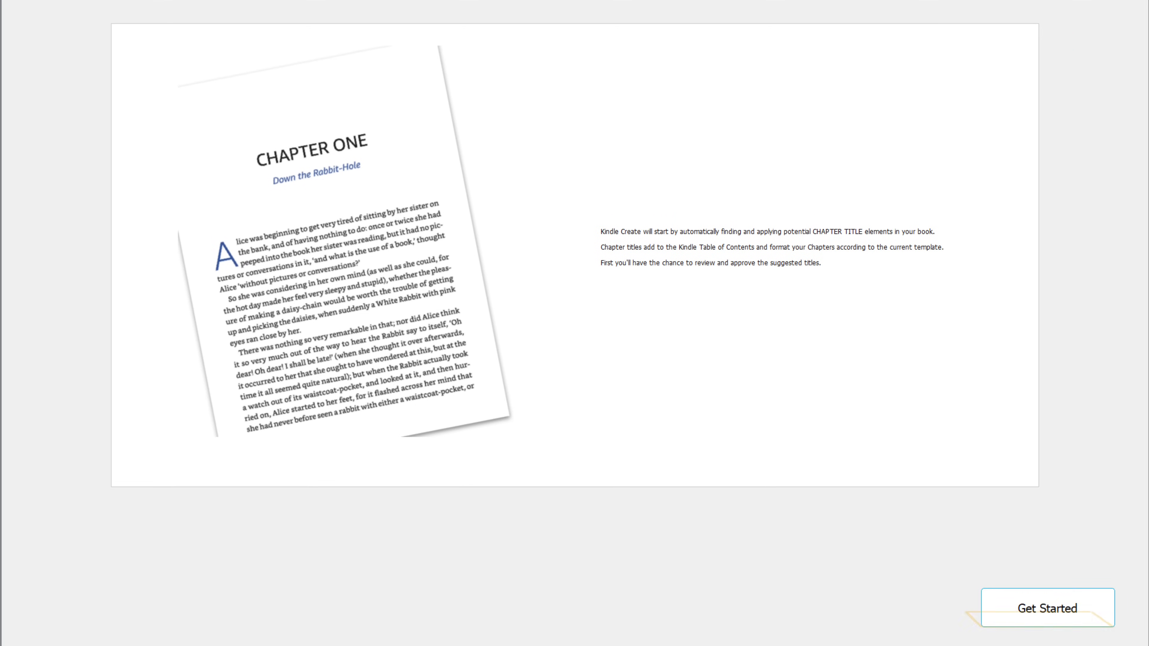
{"action": "left_click", "coordinate": [1033, 615]}
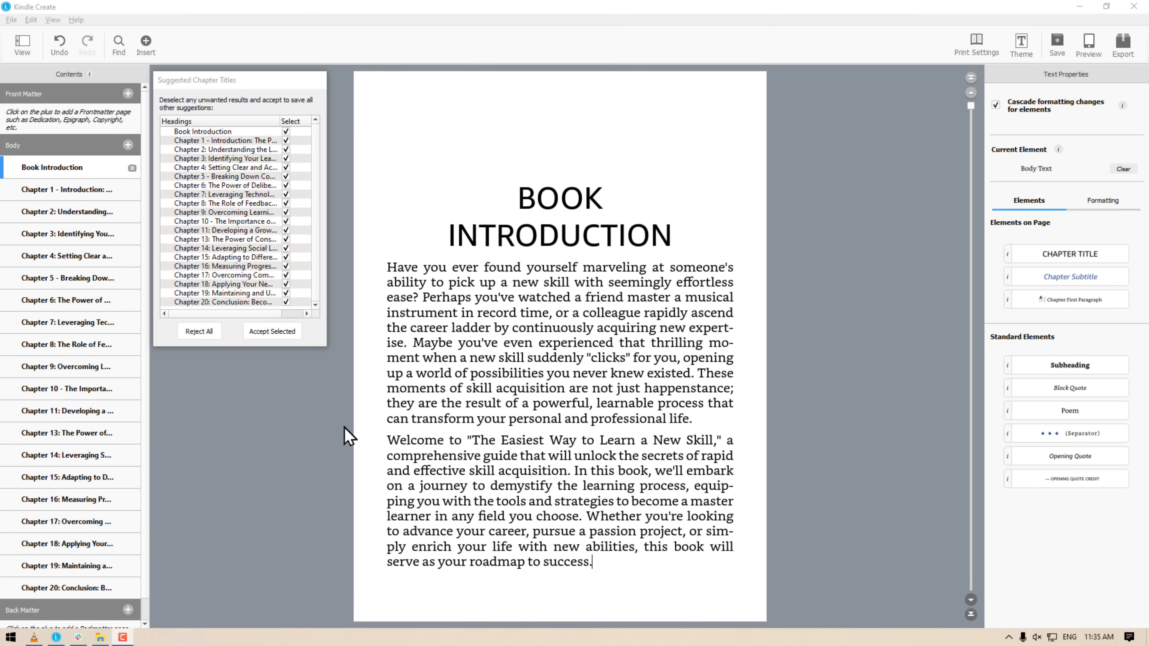
Accept all suggested chapter titles and tag the Chapter 4 heading as CHAPTER TITLE.
{"action": "left_click", "coordinate": [272, 331]}
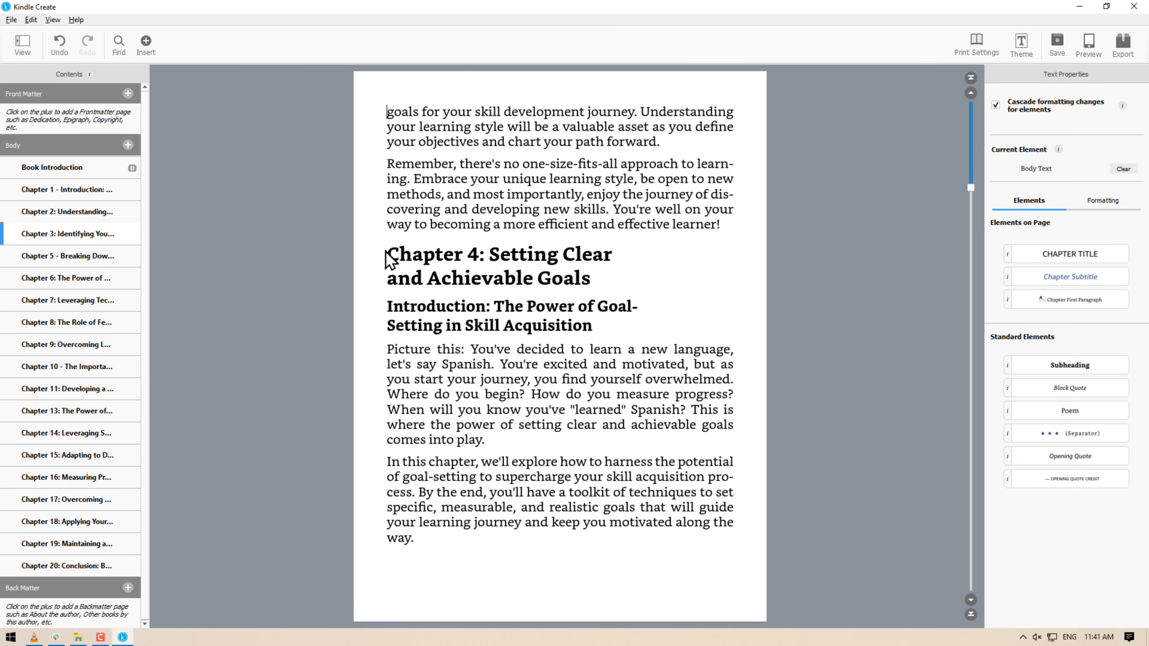
{"action": "left_click_drag", "start_coordinate": [389, 259], "coordinate": [588, 285]}
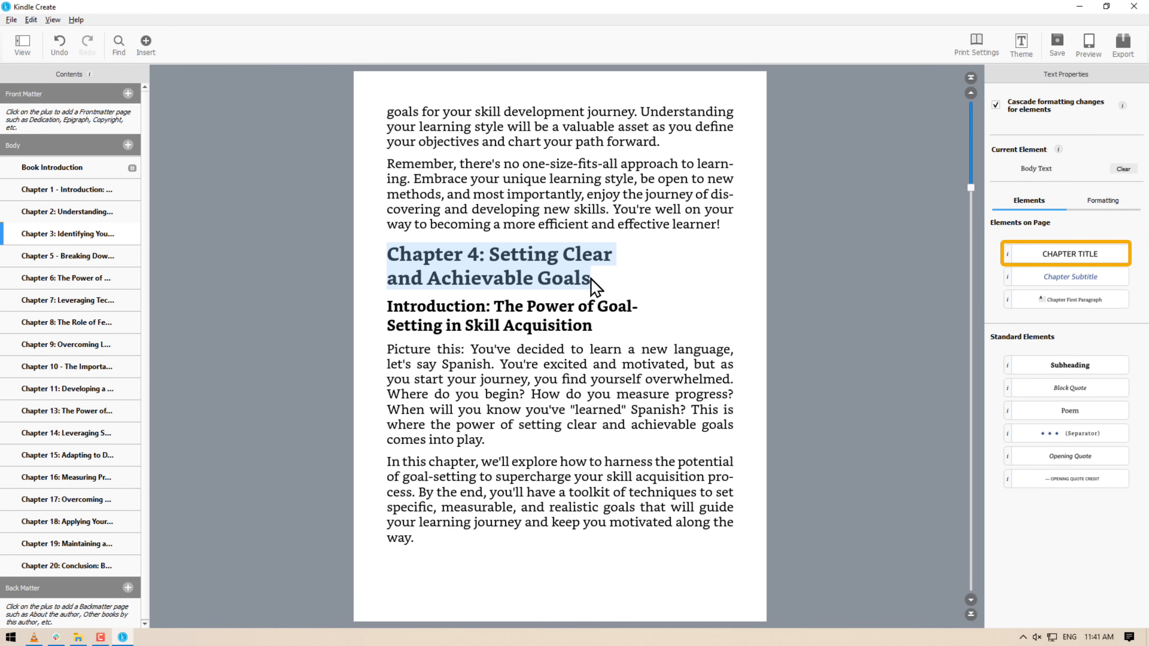
{"action": "left_click", "coordinate": [1072, 255]}
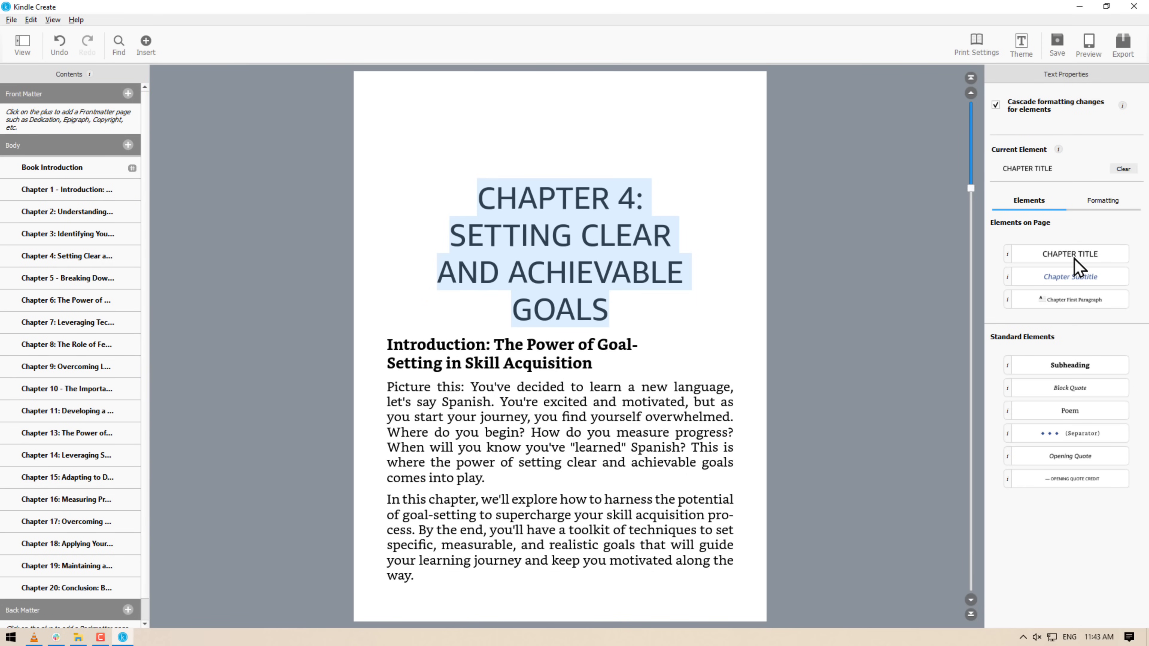
{"action": "left_click", "coordinate": [128, 95]}
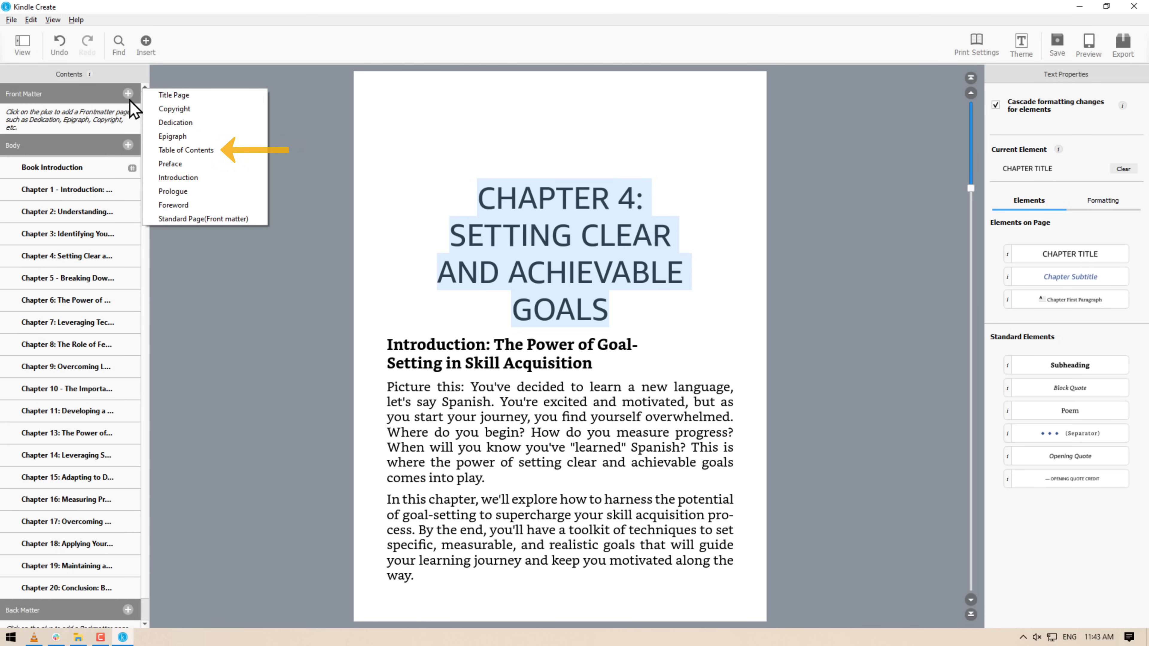
Add an auto-generated Table of Contents to the front matter and follow its Chapter 4 link.
{"action": "left_click", "coordinate": [173, 151]}
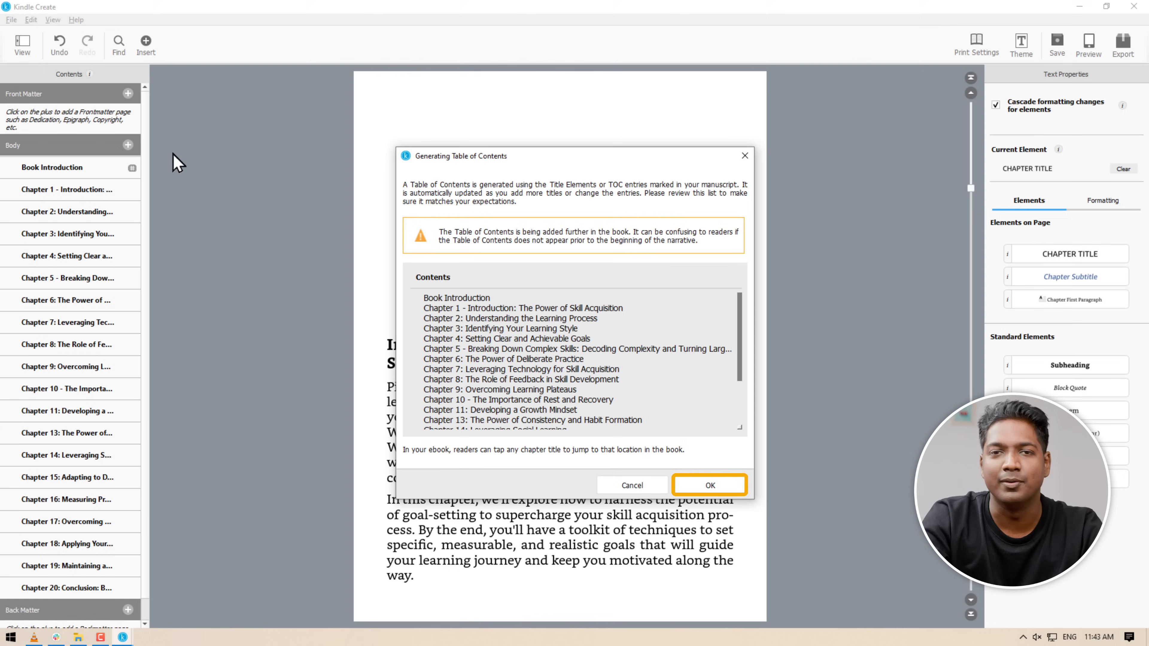
{"action": "left_click", "coordinate": [711, 486]}
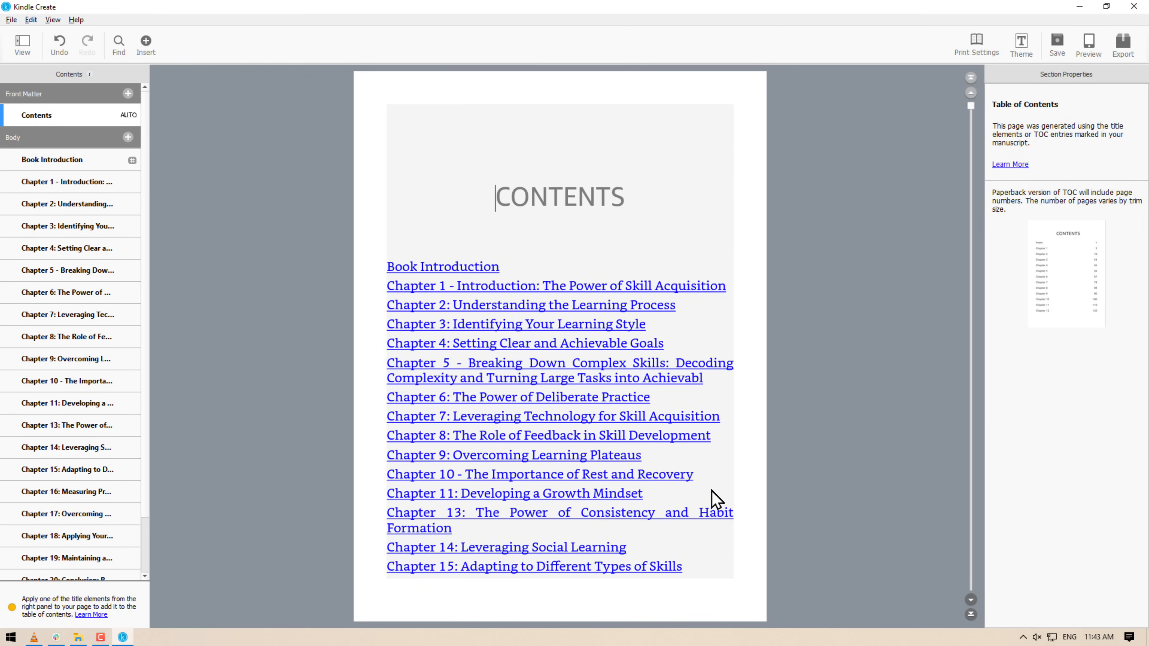
{"action": "left_click", "coordinate": [525, 345]}
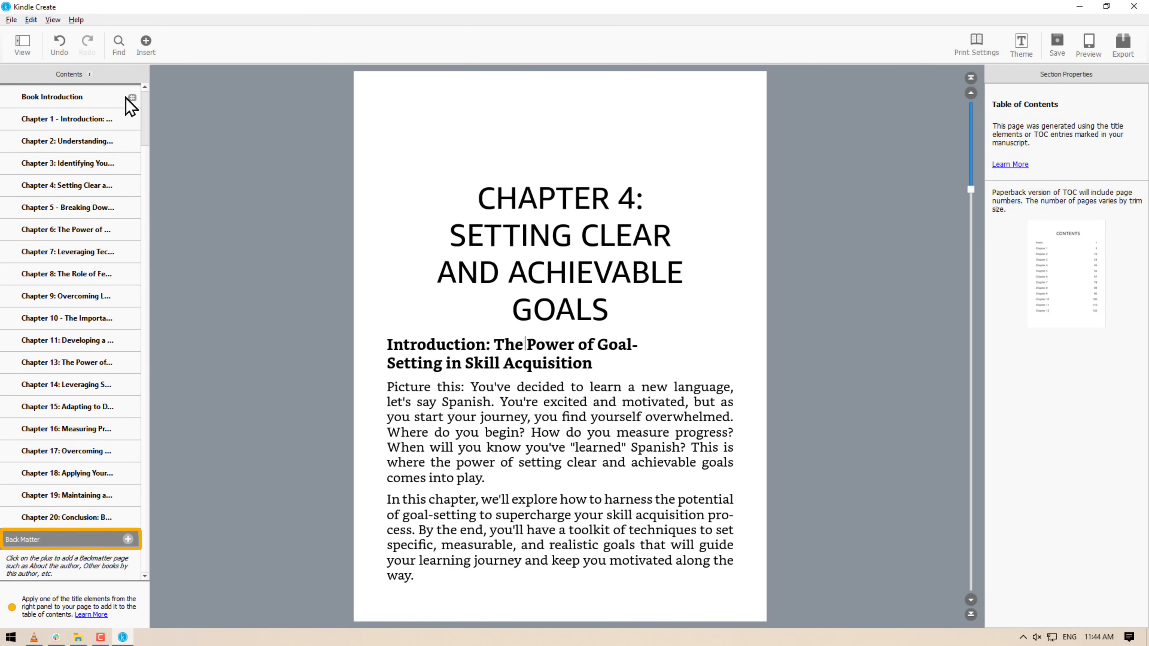
Create an About The Author page with the author's name, a short biography and their photo.
{"action": "left_click", "coordinate": [128, 540]}
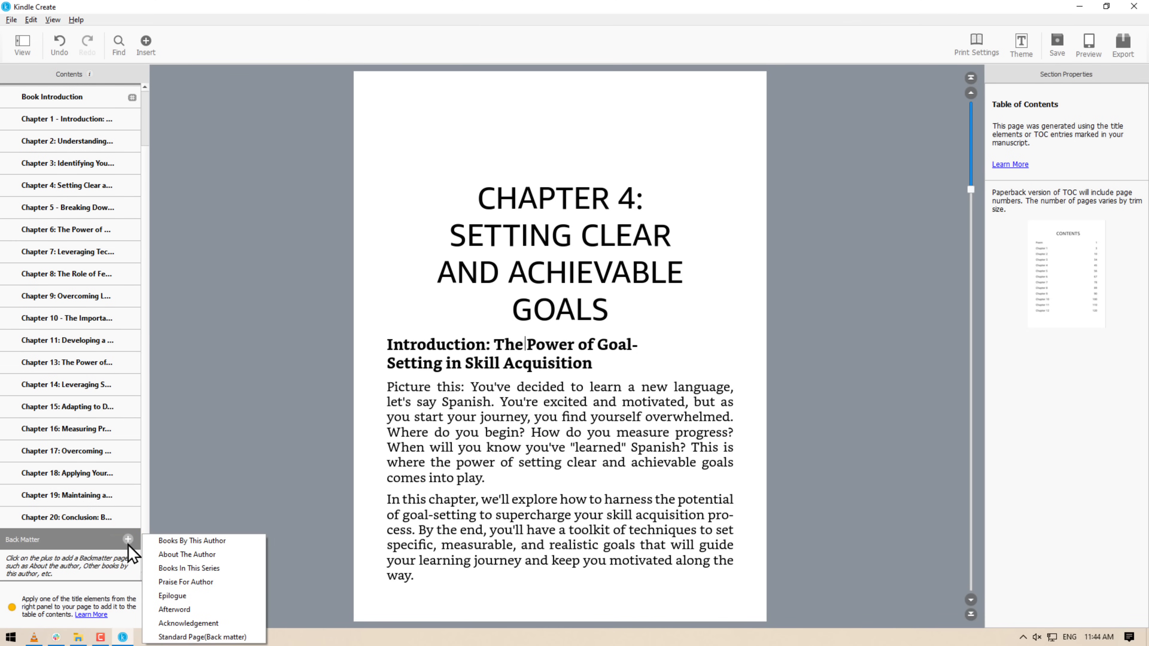
{"action": "left_click", "coordinate": [183, 555]}
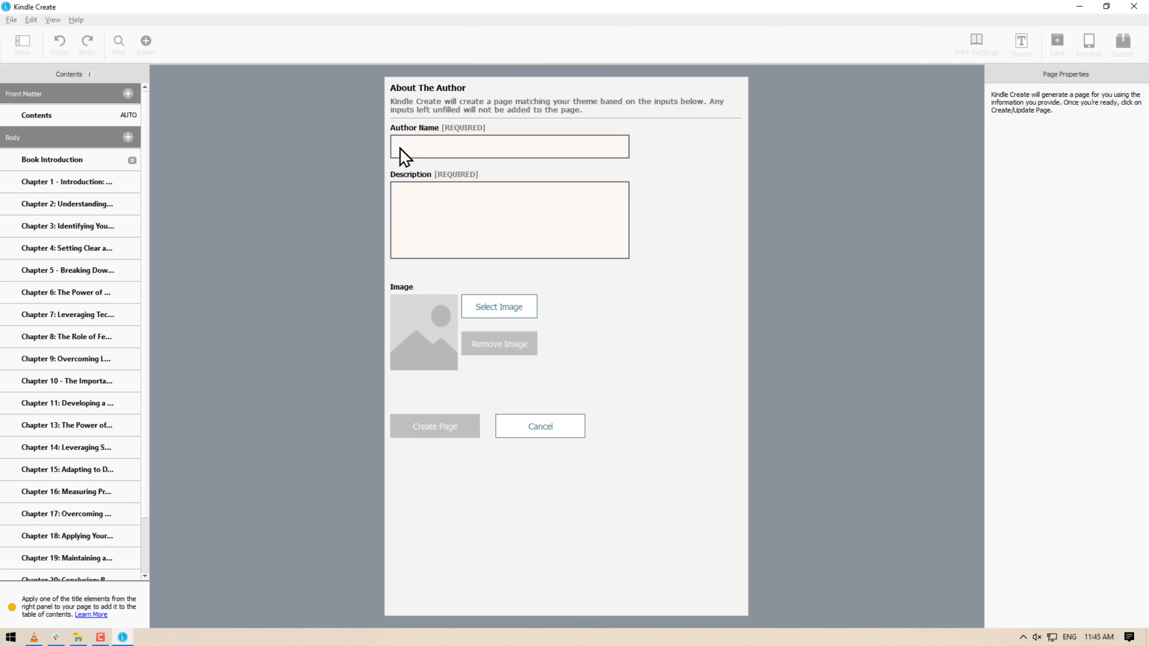
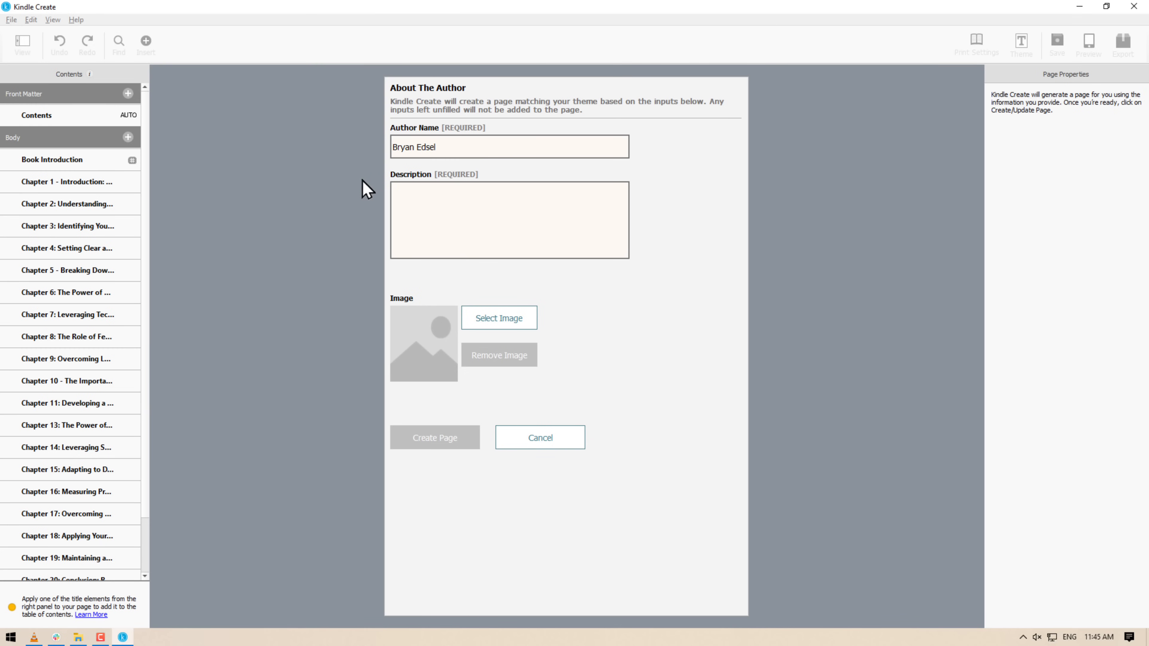
{"action": "key", "text": "Tab"}
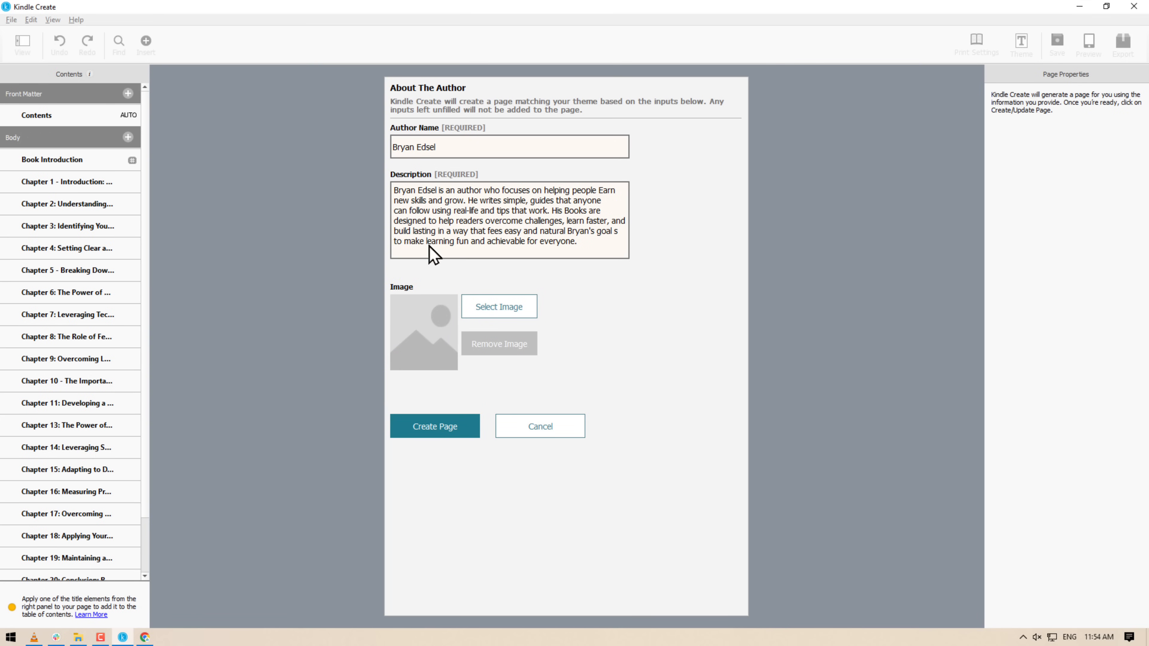
{"action": "left_click", "coordinate": [498, 312]}
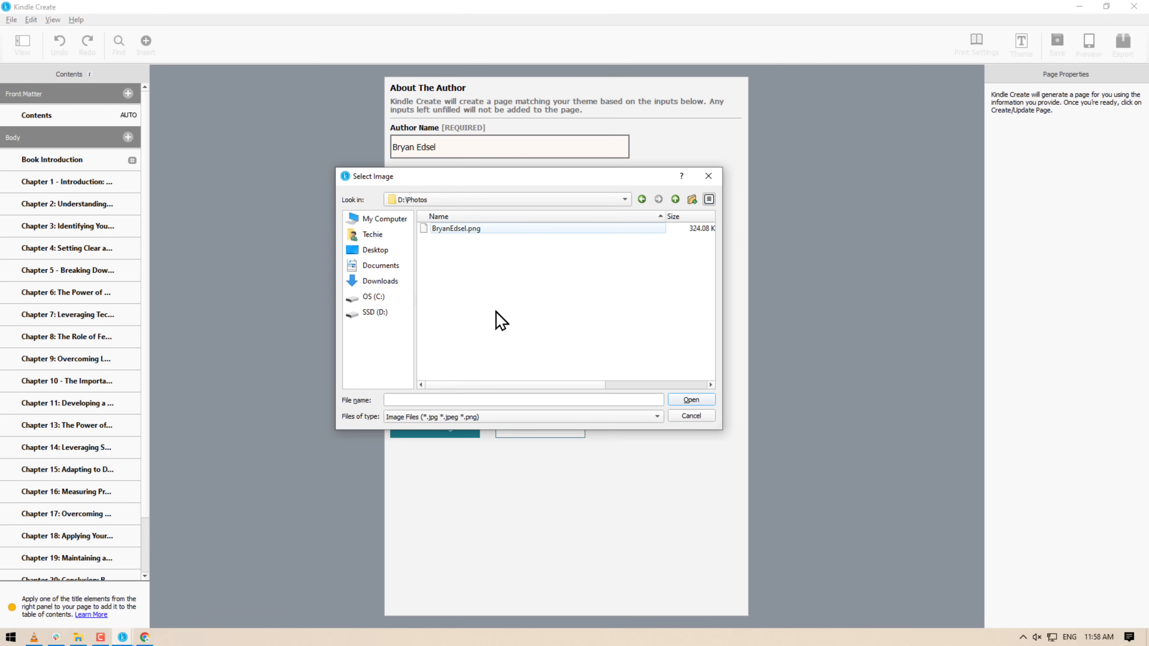
{"action": "left_click", "coordinate": [481, 229]}
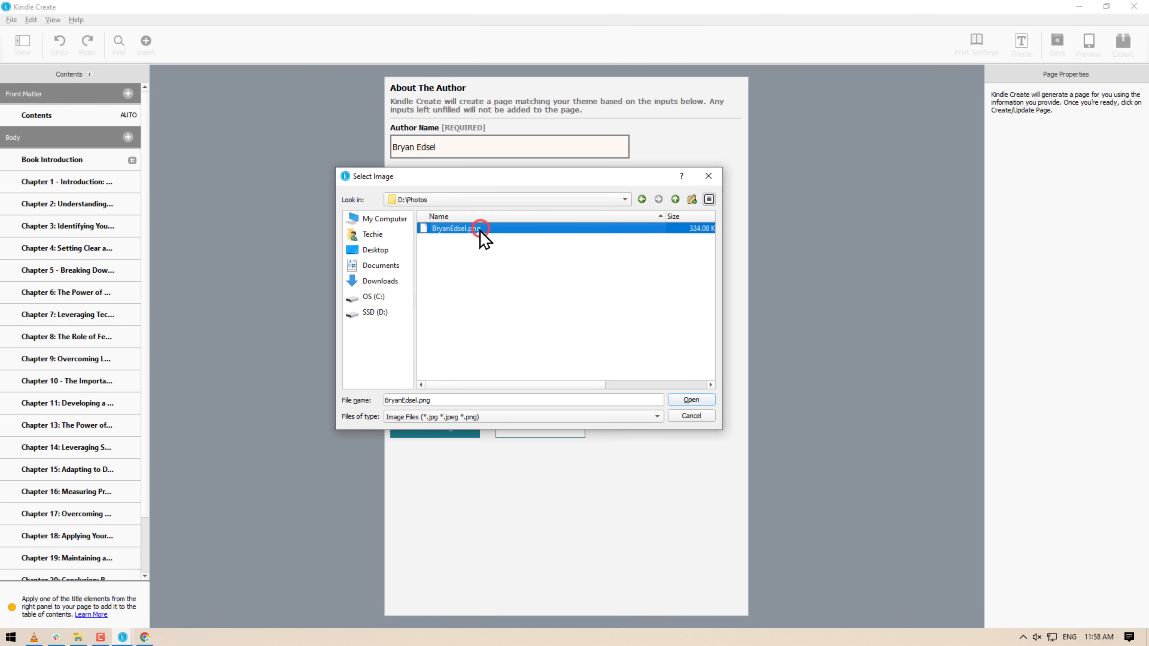
{"action": "left_click", "coordinate": [691, 400]}
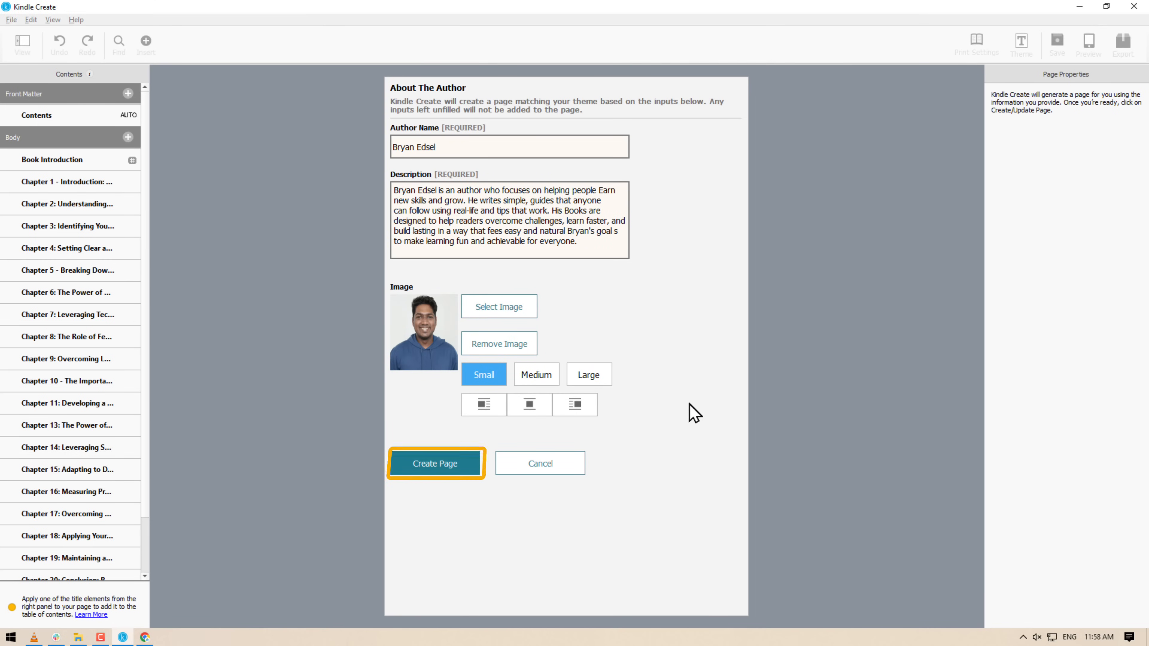
{"action": "left_click", "coordinate": [433, 471]}
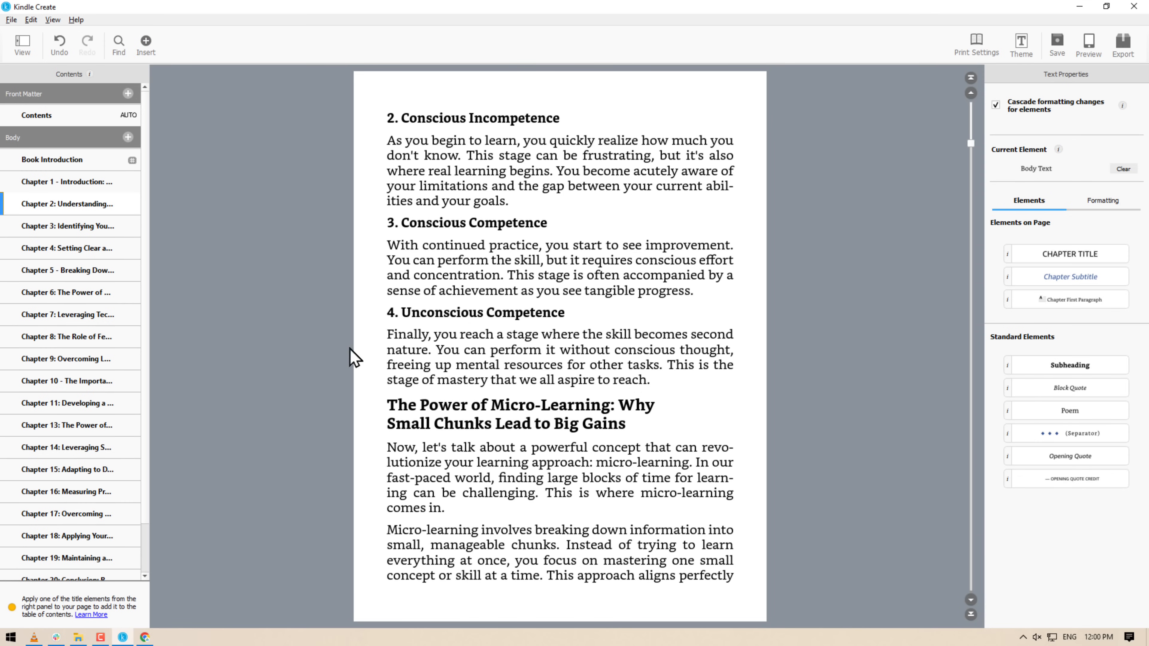
Insert image.png under the heading 'The Power of Micro-Learning' in Chapter 2.
{"action": "left_click", "coordinate": [146, 42]}
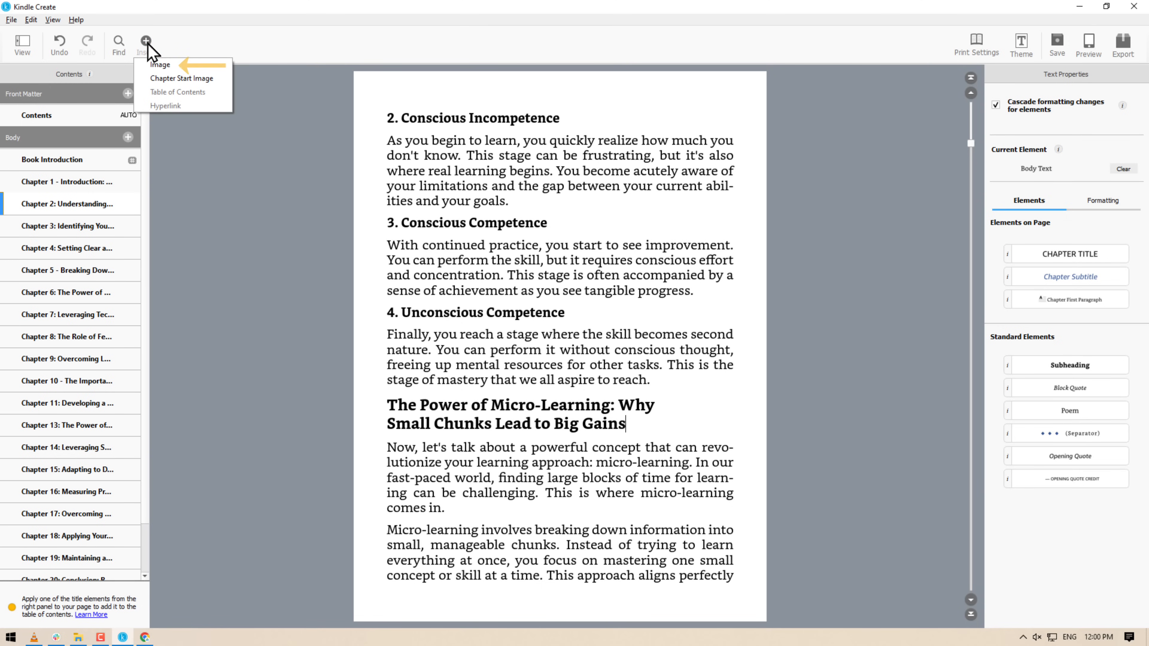
{"action": "left_click", "coordinate": [162, 64]}
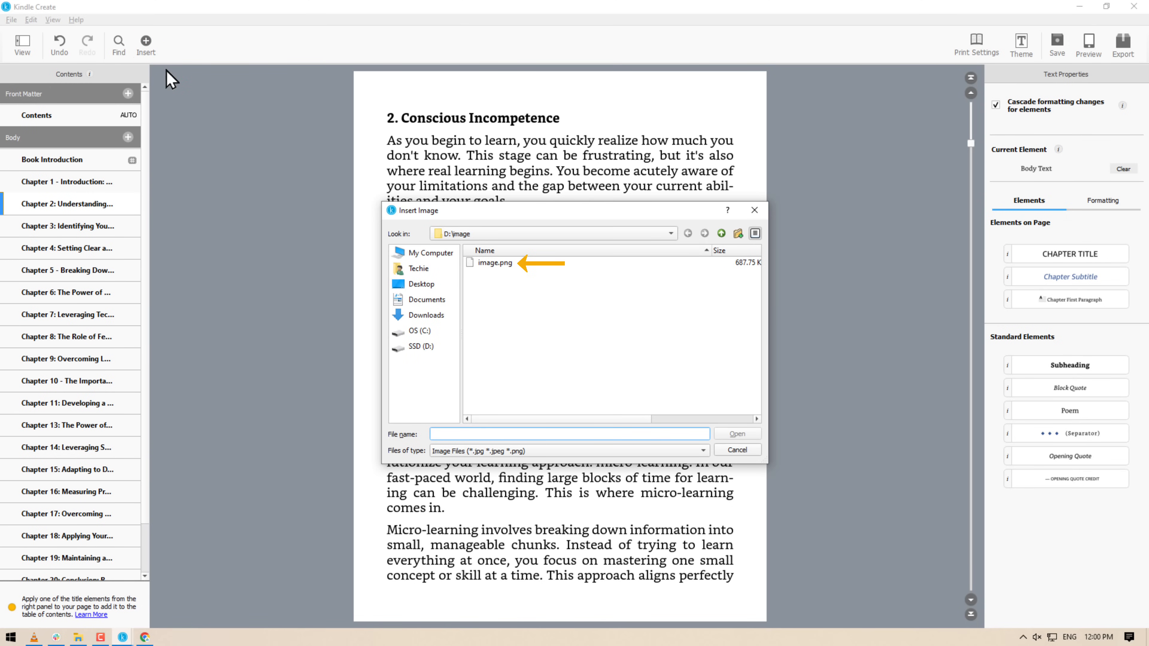
{"action": "left_click", "coordinate": [498, 264]}
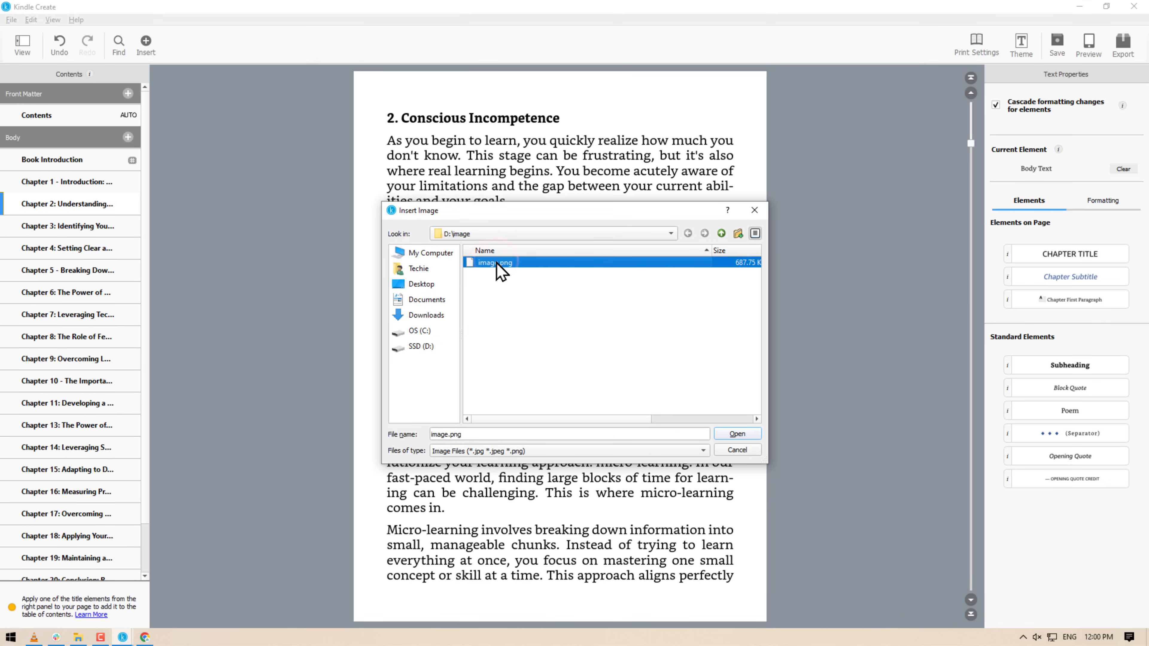
{"action": "left_click", "coordinate": [737, 434]}
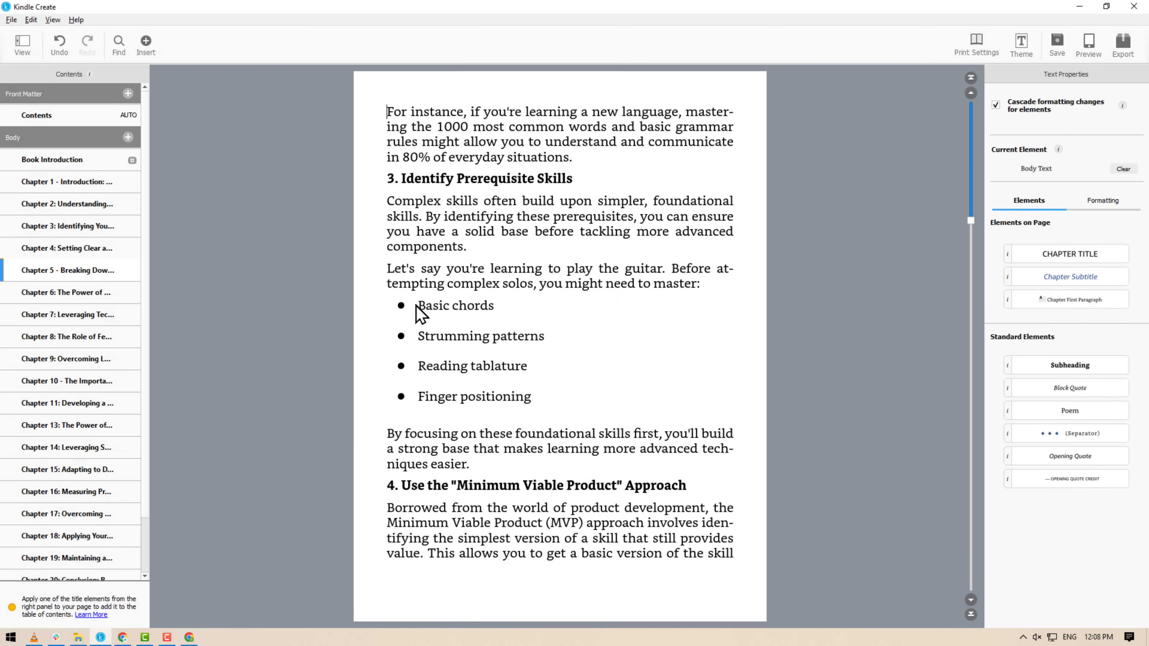
Turn 'Basic chords' into a hyperlink pointing to the pasted Google Docs URL.
{"action": "left_click_drag", "start_coordinate": [416, 304], "coordinate": [494, 310]}
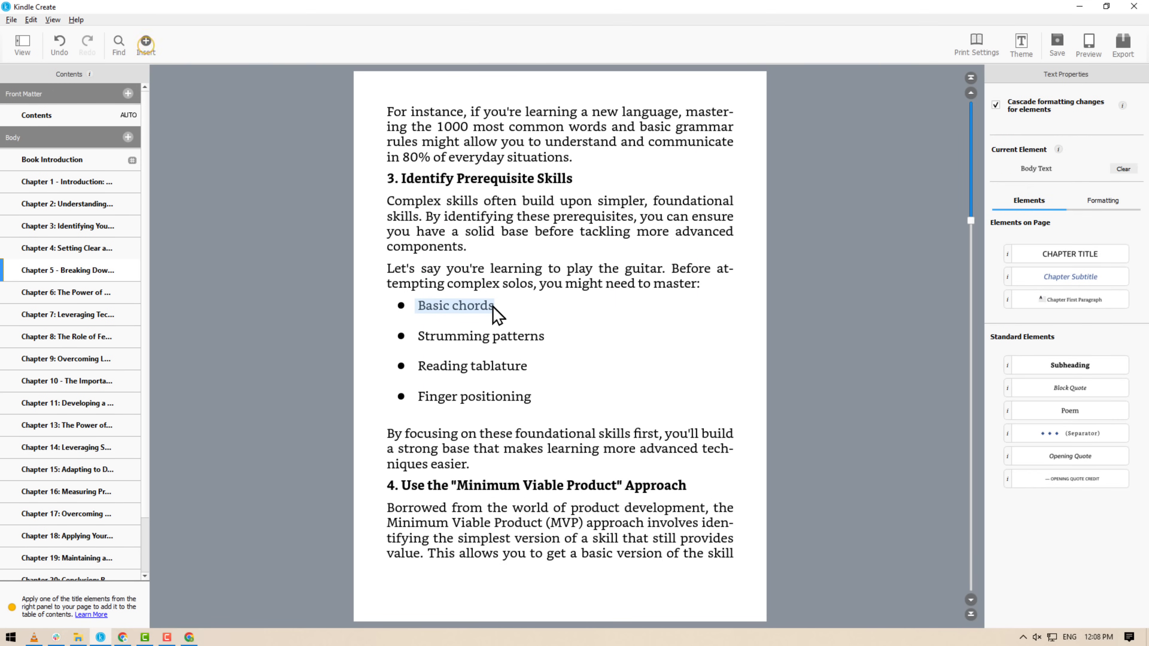
{"action": "left_click", "coordinate": [146, 41]}
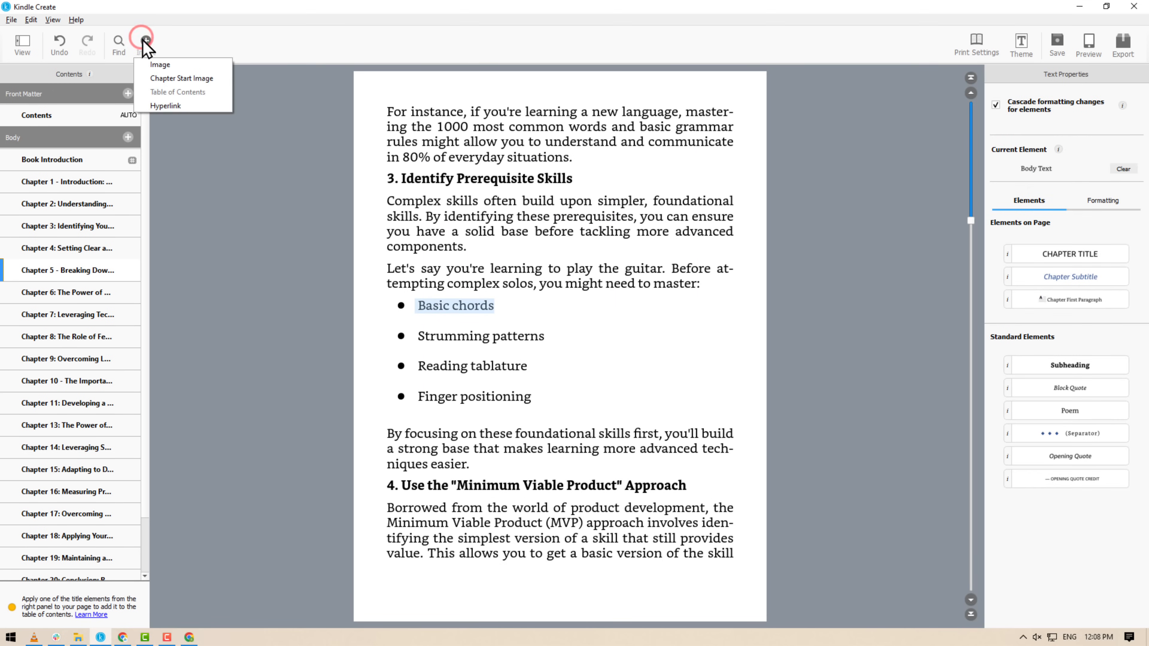
{"action": "left_click", "coordinate": [165, 105]}
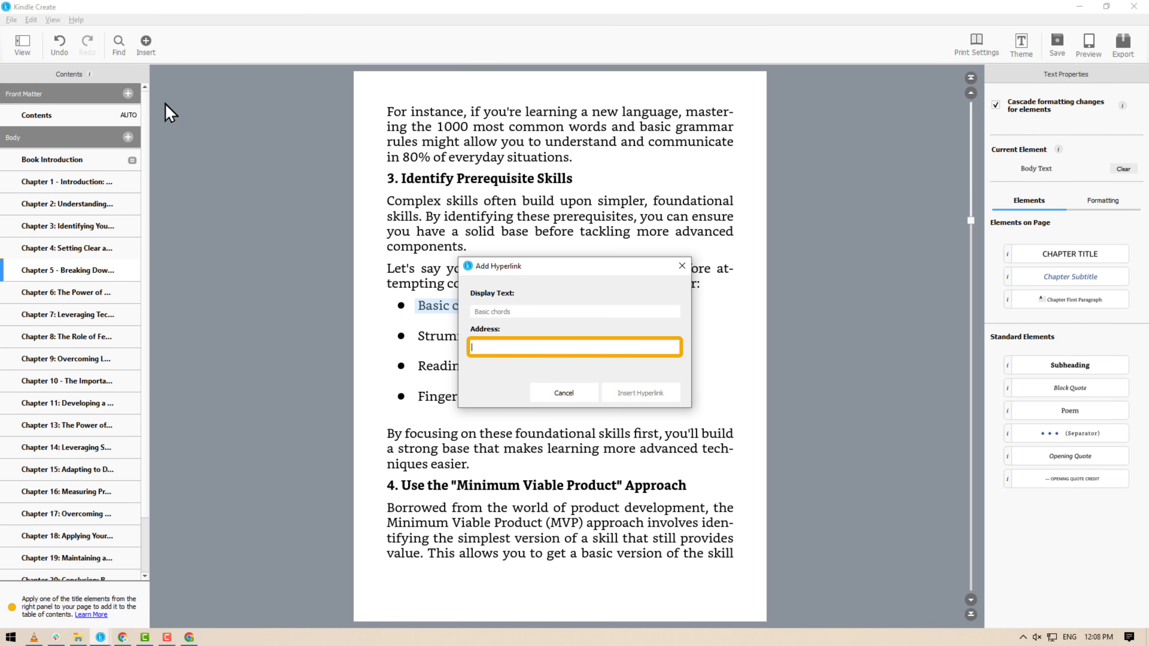
{"action": "right_click", "coordinate": [471, 348]}
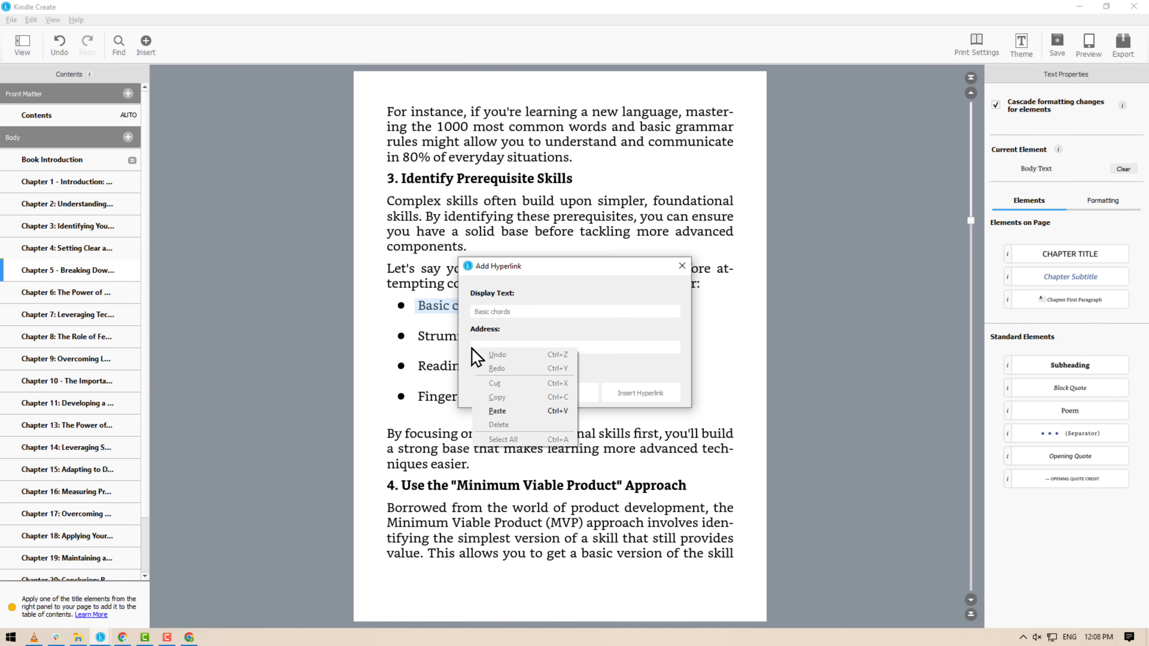
{"action": "left_click", "coordinate": [500, 410]}
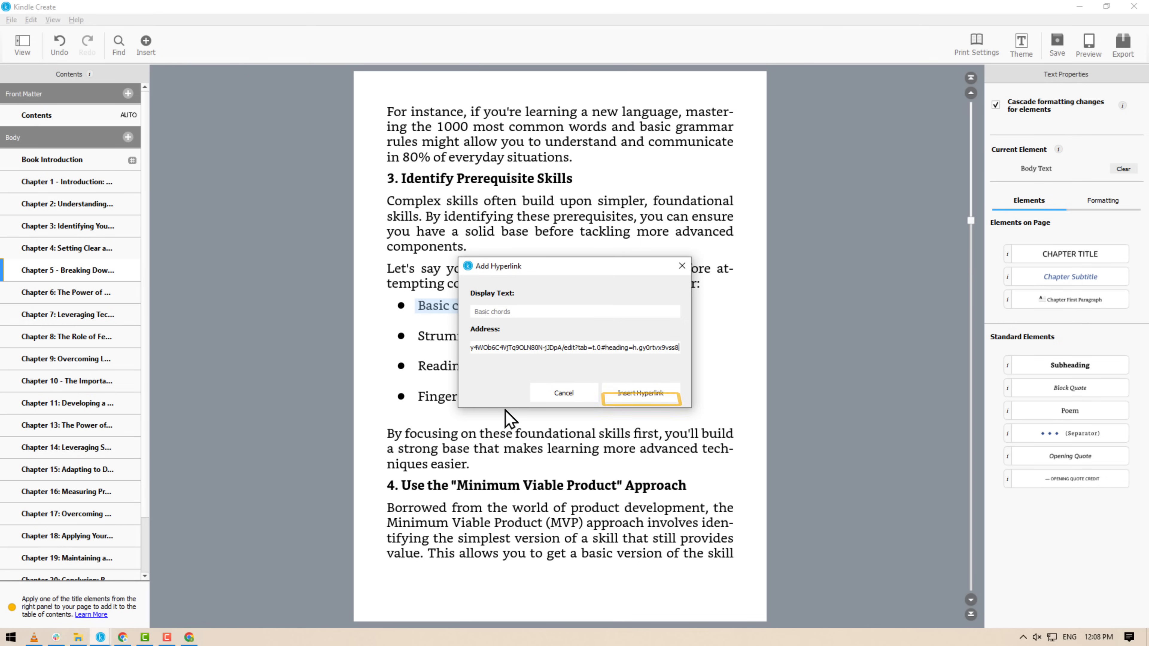
{"action": "left_click", "coordinate": [638, 394]}
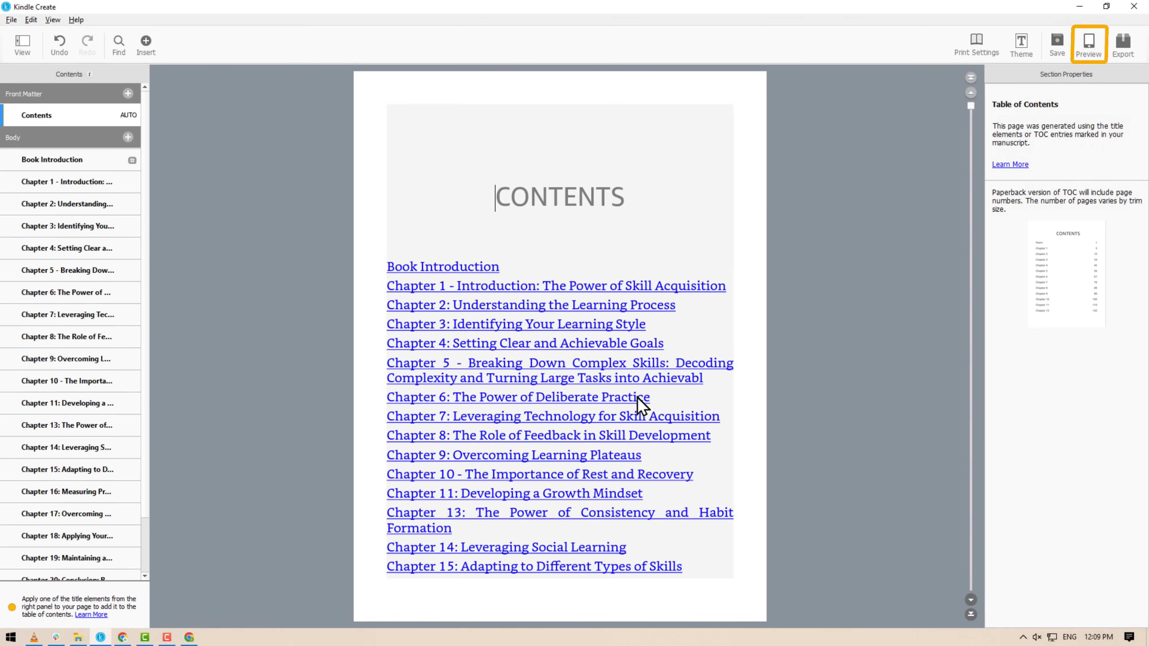
Preview the book on the Kindle e-reader, paging forward two pages.
{"action": "left_click", "coordinate": [1088, 46]}
{"action": "left_click", "coordinate": [811, 347]}
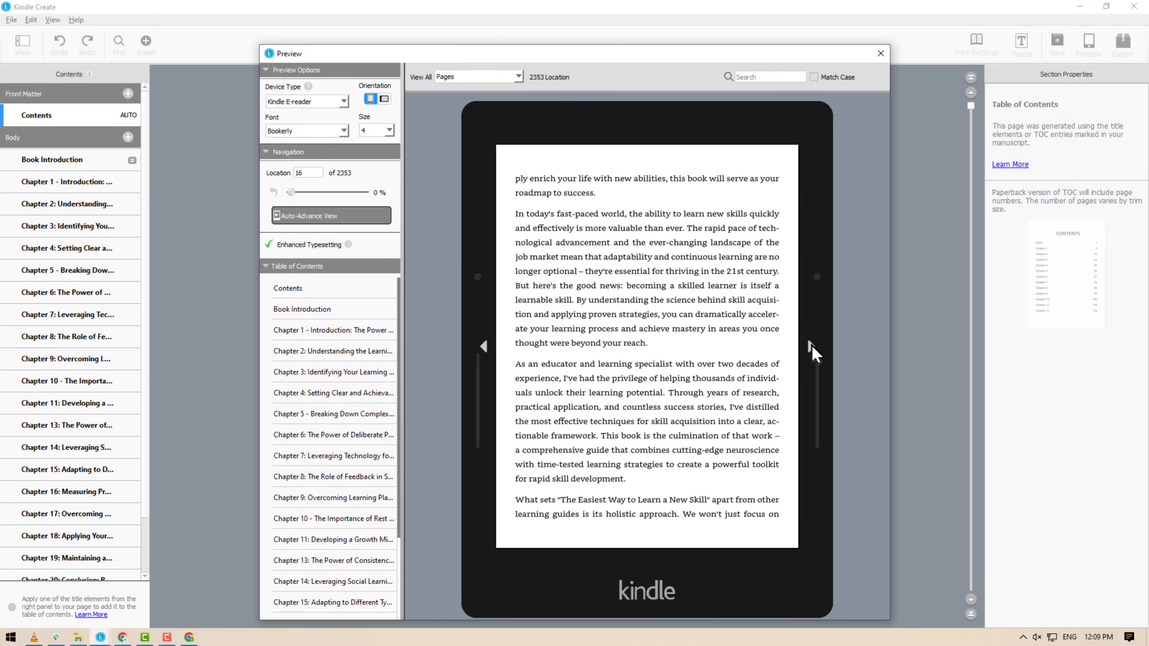
{"action": "left_click", "coordinate": [811, 347]}
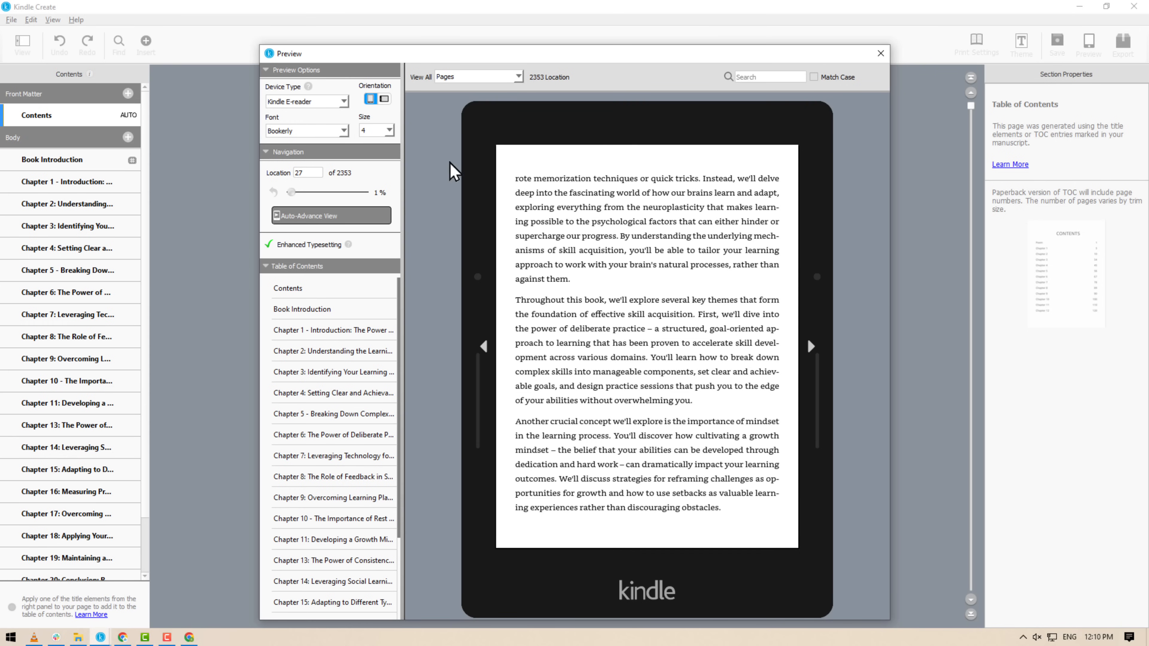
Switch the preview device to Phone, page through, then bring up the export format options.
{"action": "left_click", "coordinate": [337, 105]}
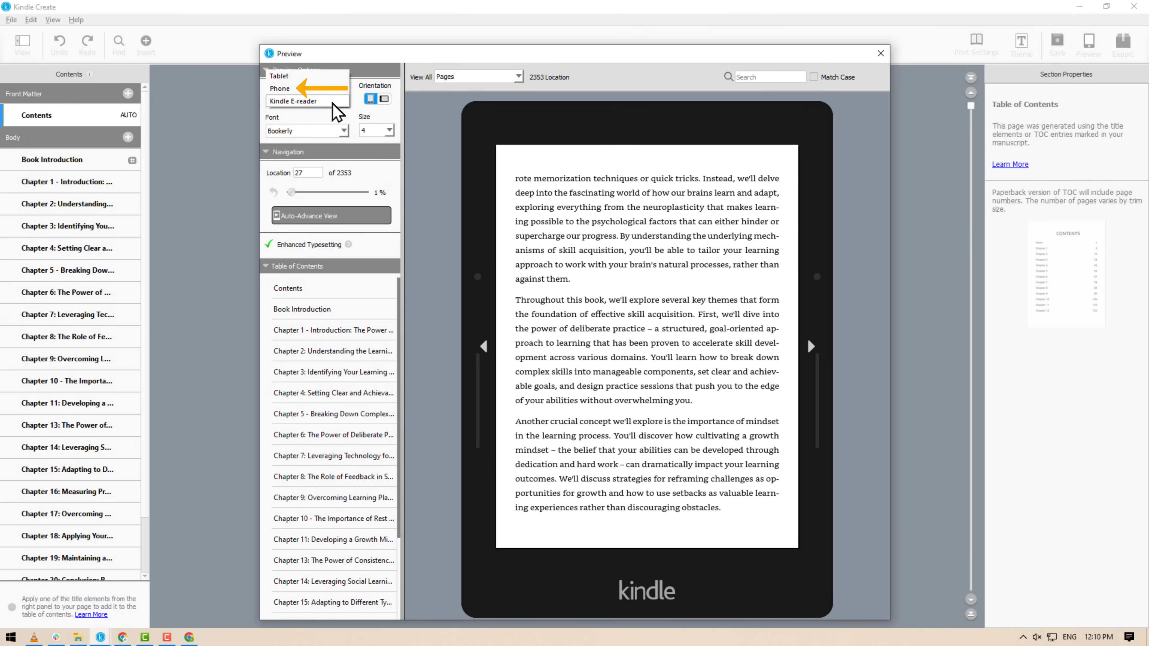
{"action": "left_click", "coordinate": [308, 88]}
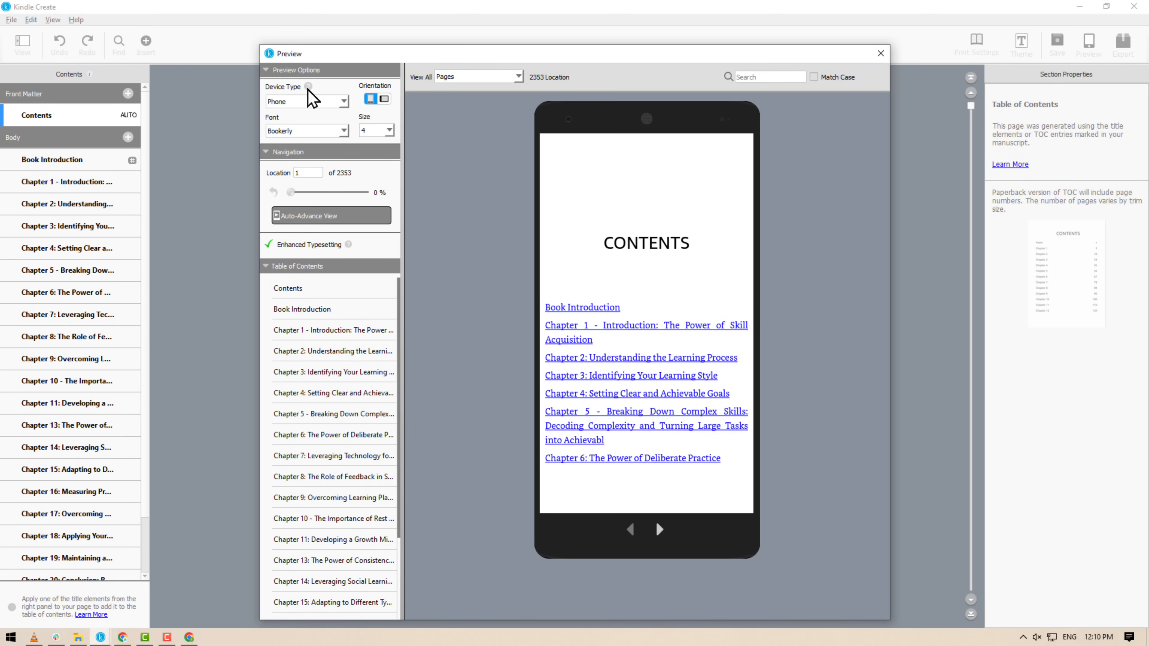
{"action": "left_click", "coordinate": [659, 530]}
{"action": "left_click", "coordinate": [659, 531]}
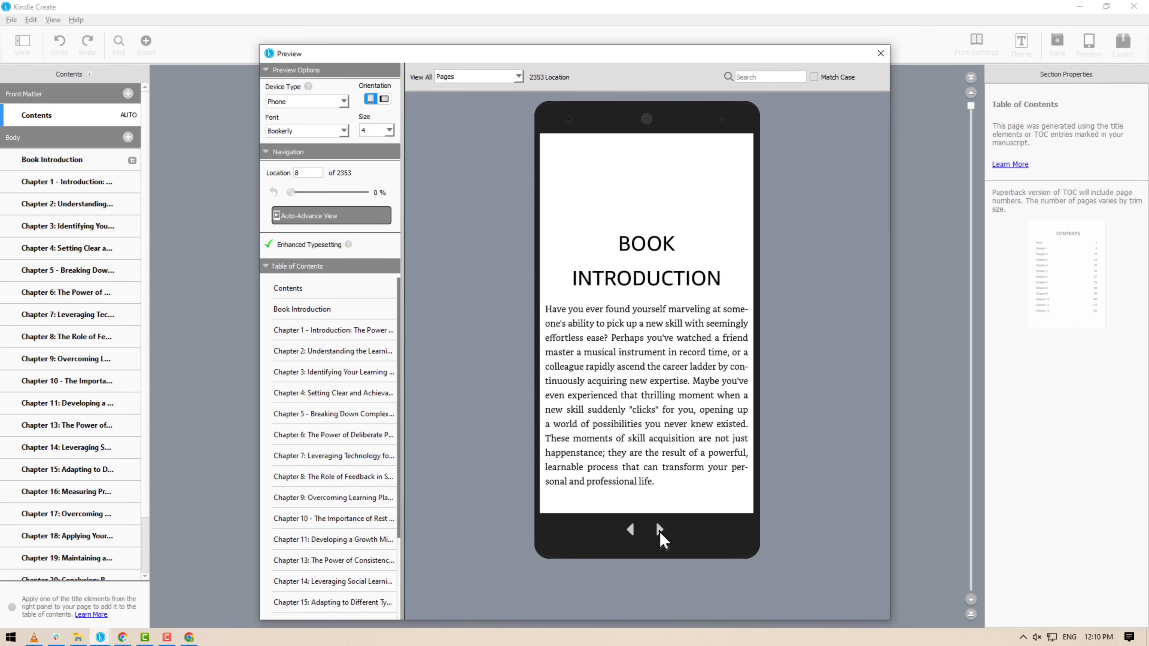
{"action": "left_click", "coordinate": [659, 530]}
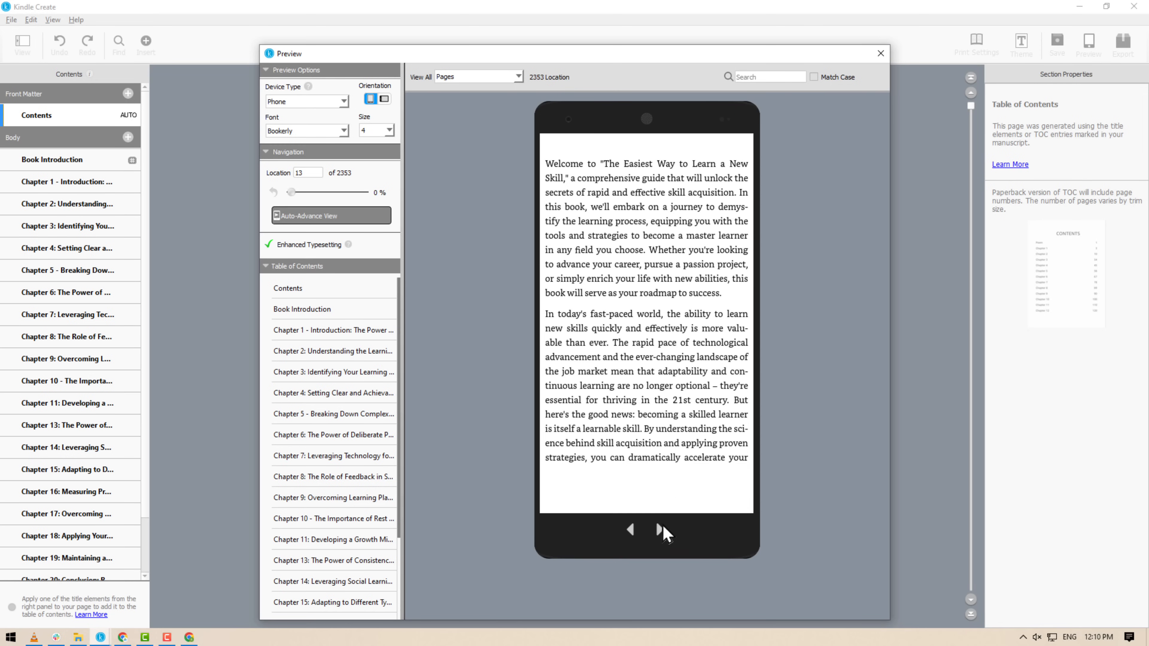
{"action": "left_click", "coordinate": [881, 54]}
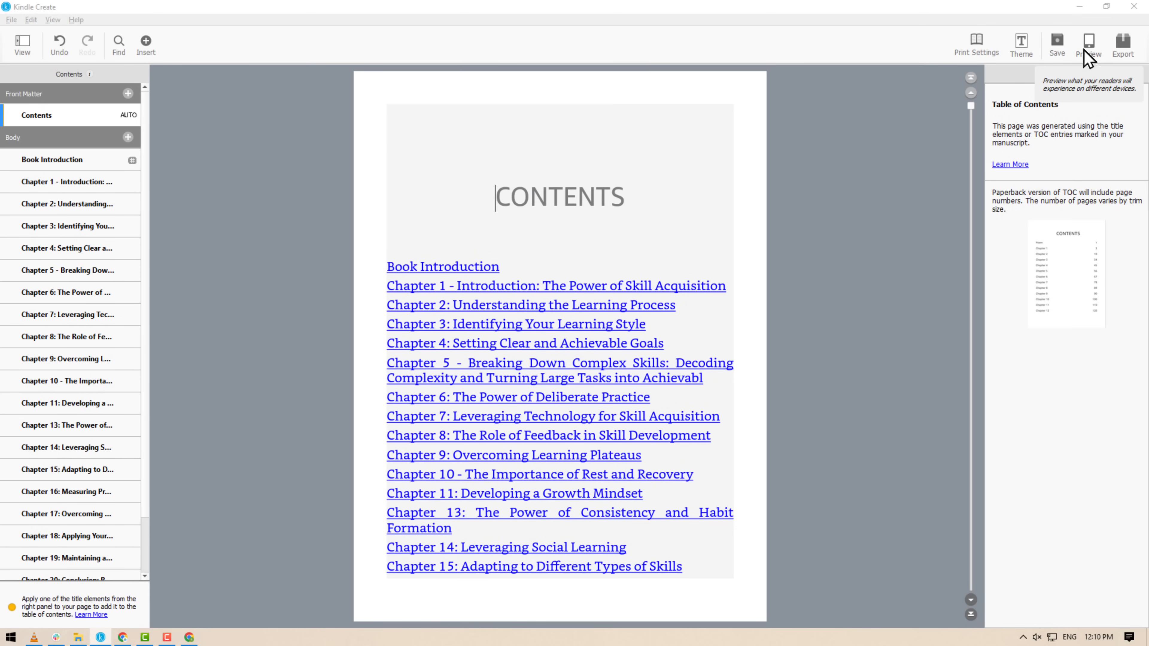
{"action": "left_click", "coordinate": [1124, 45]}
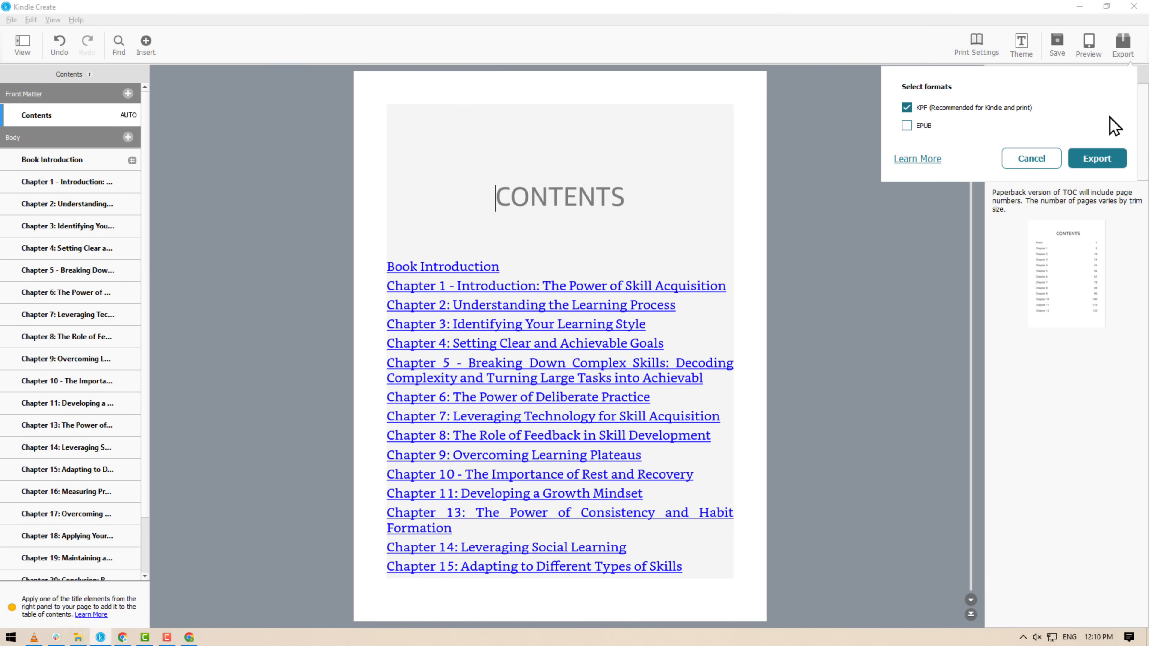
Export the book in KPF format as 'Ebook' in the Kindle Ebook folder.
{"action": "left_click", "coordinate": [1098, 159]}
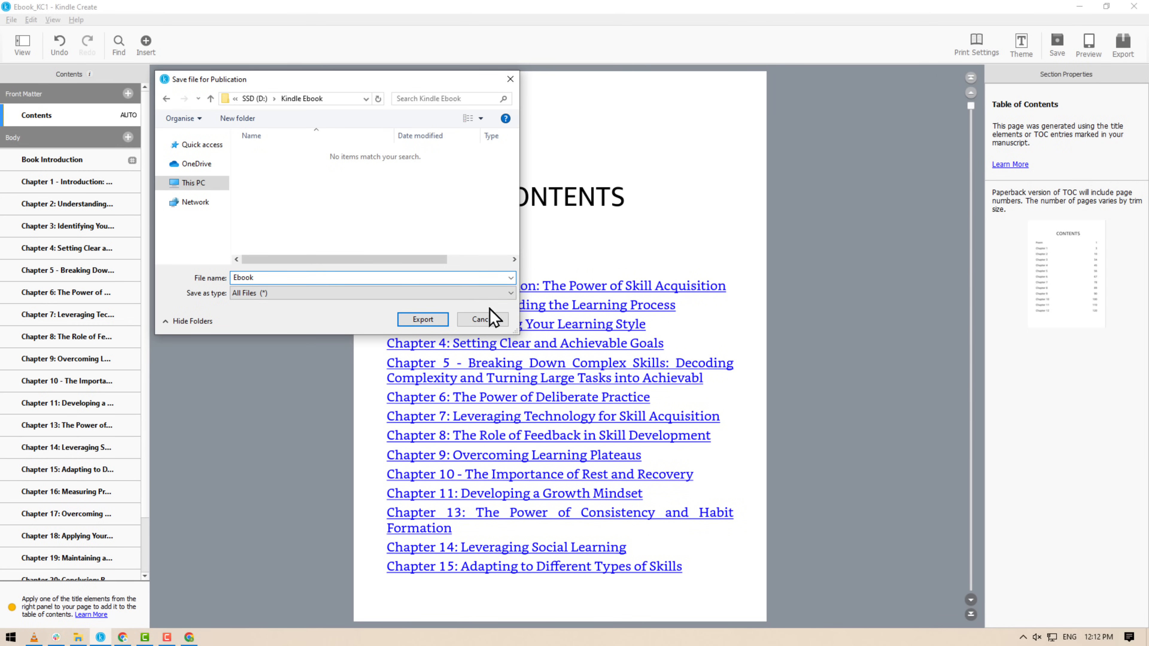
{"action": "left_click", "coordinate": [422, 319]}
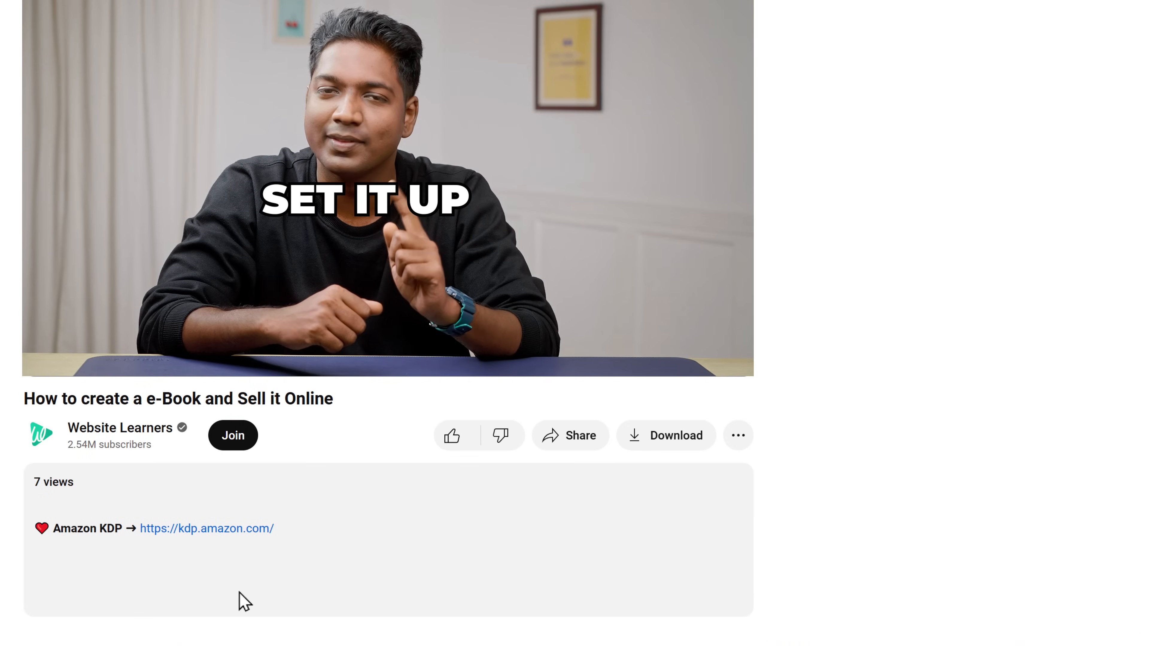
Go to kdp.amazon.com to load the Kindle Direct Publishing welcome page.
{"action": "left_click", "coordinate": [206, 530]}
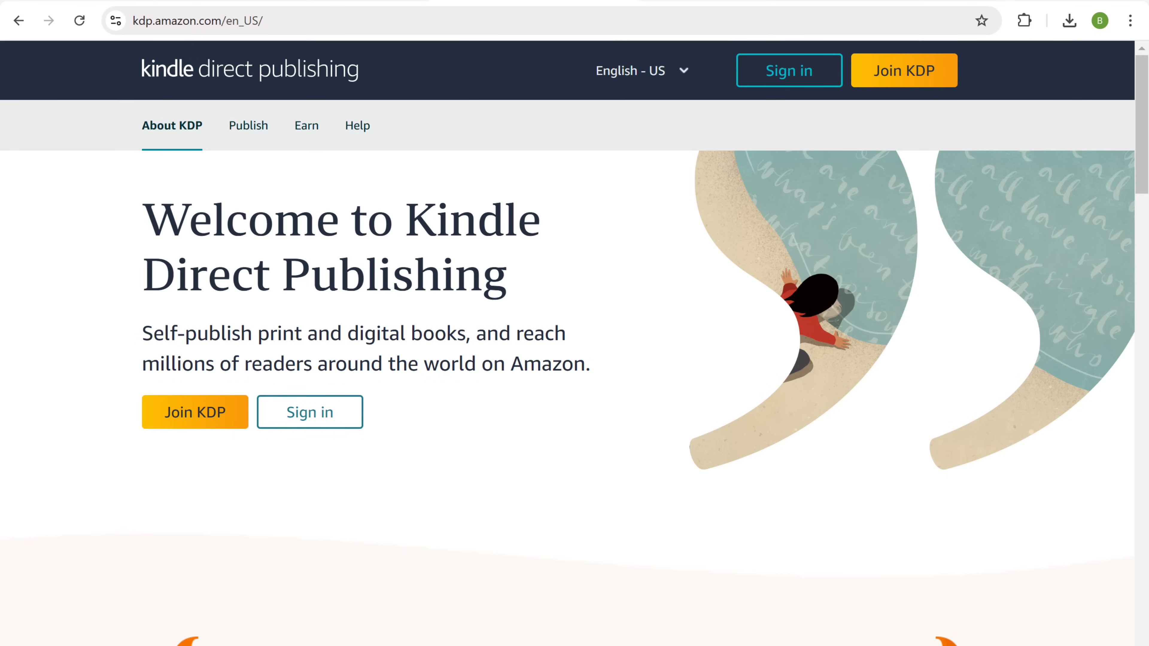
Sign up for a KDP account with the author's name, e-mail address and a password.
{"action": "left_click", "coordinate": [194, 417]}
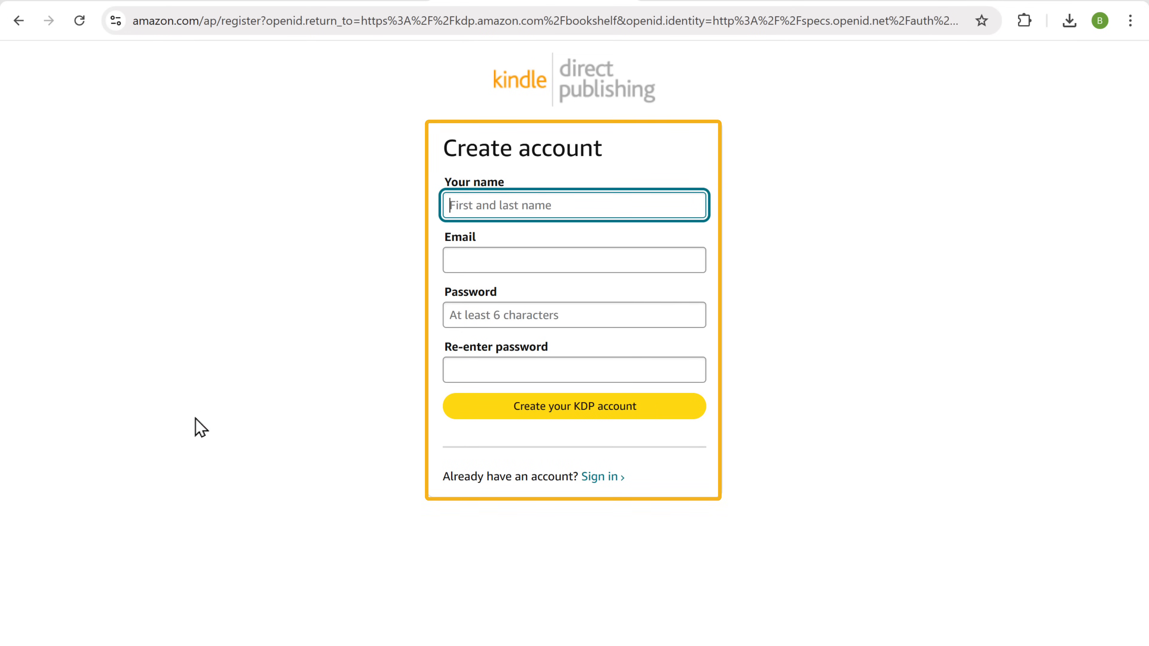
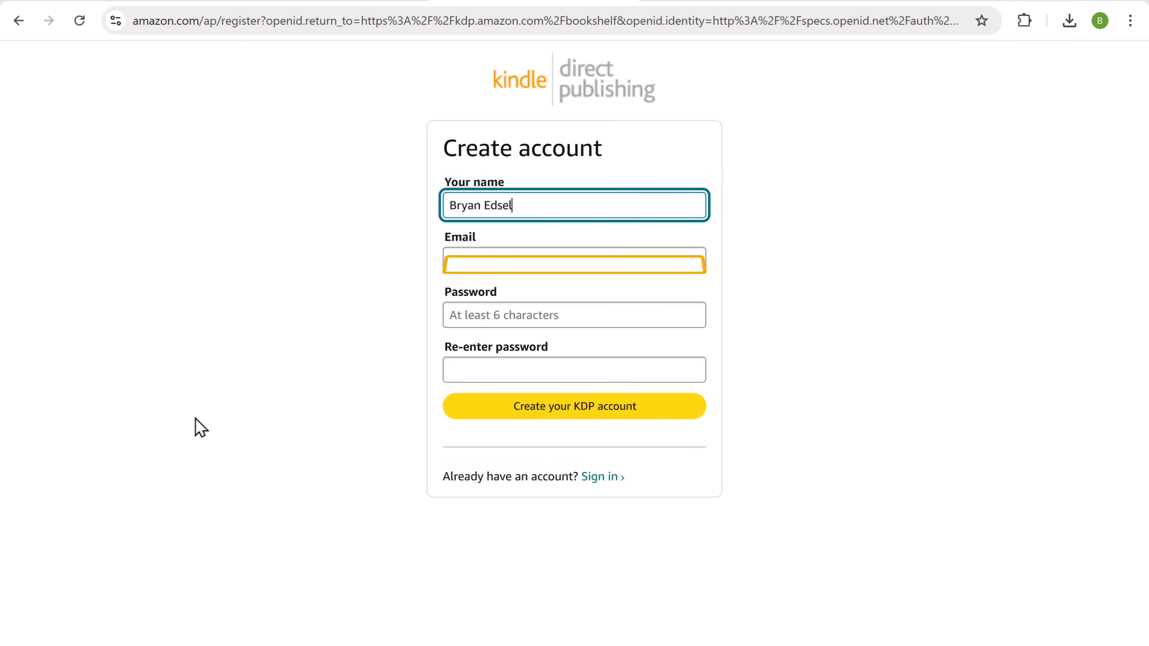
{"action": "key", "text": "Tab"}
{"action": "key", "text": "Tab"}
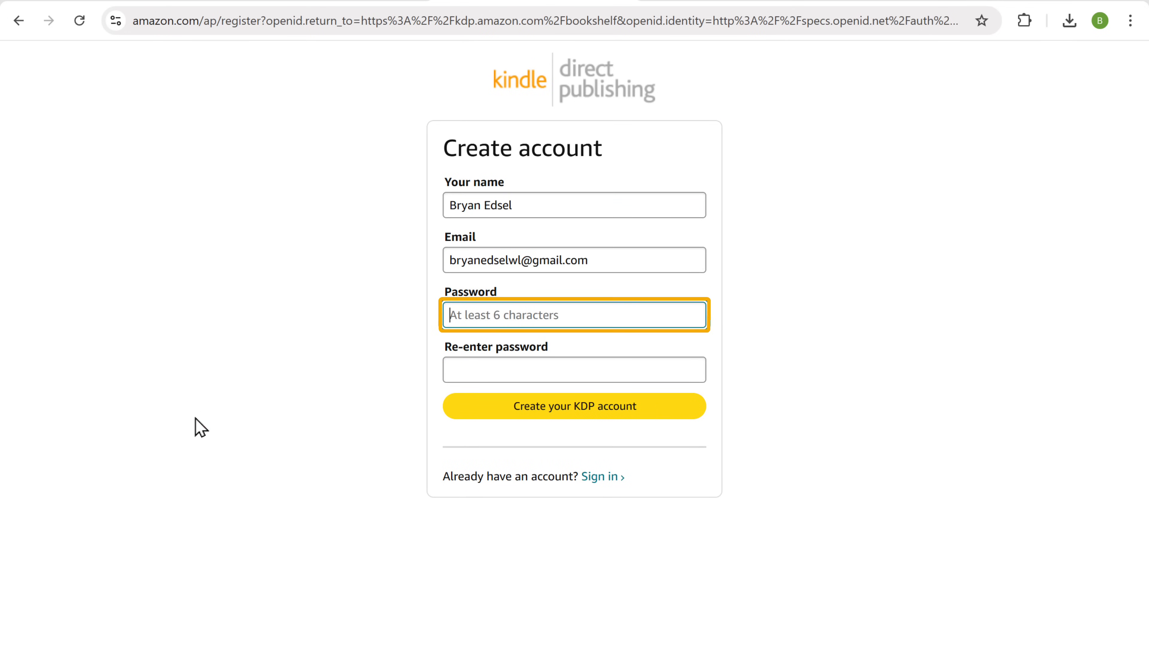
{"action": "type", "text": "*********"}
{"action": "key", "text": "Tab"}
{"action": "type", "text": "*********"}
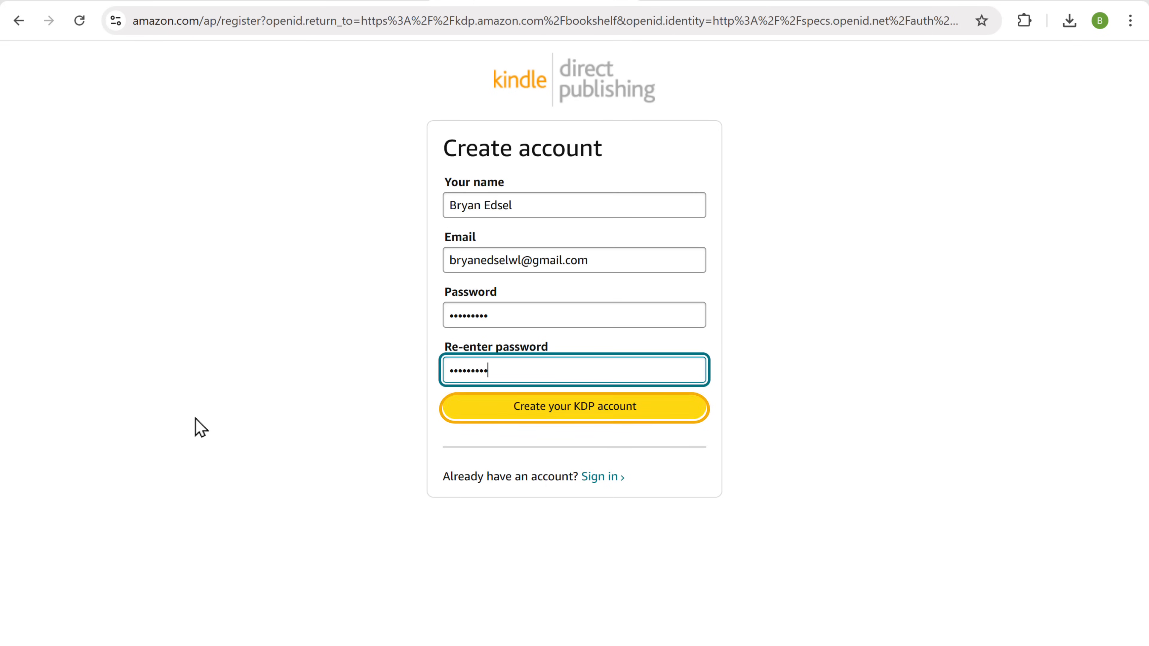
{"action": "left_click", "coordinate": [568, 411]}
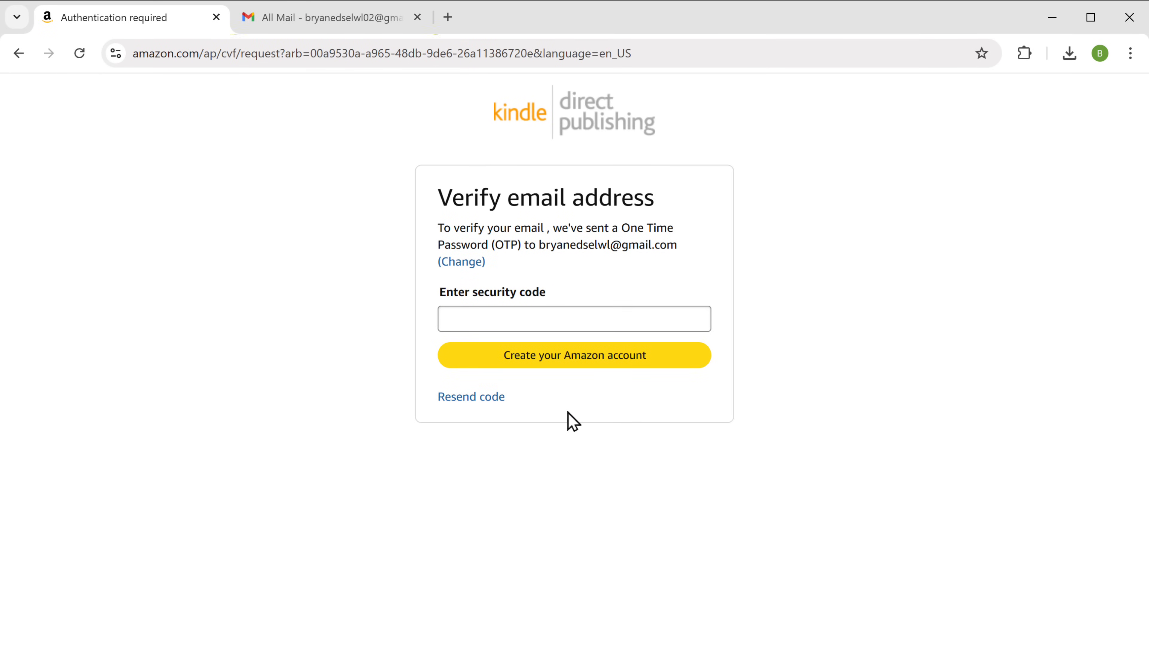
Copy the security code from Amazon's verification e-mail in Gmail and submit it.
{"action": "left_click", "coordinate": [313, 28]}
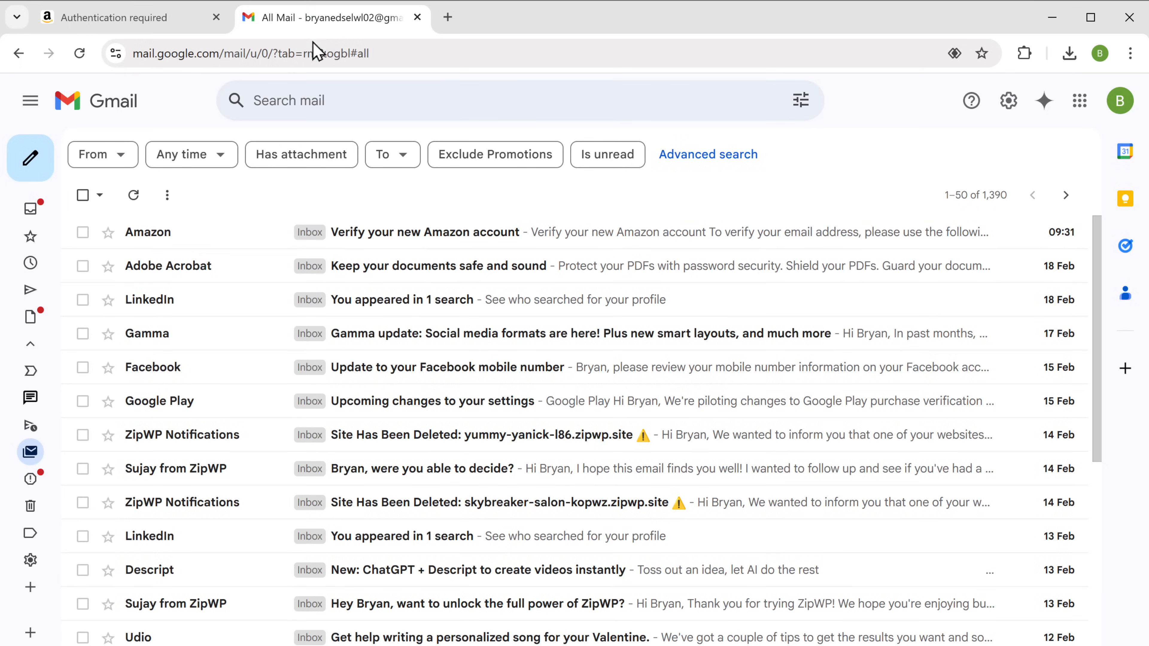
{"action": "left_click", "coordinate": [383, 235]}
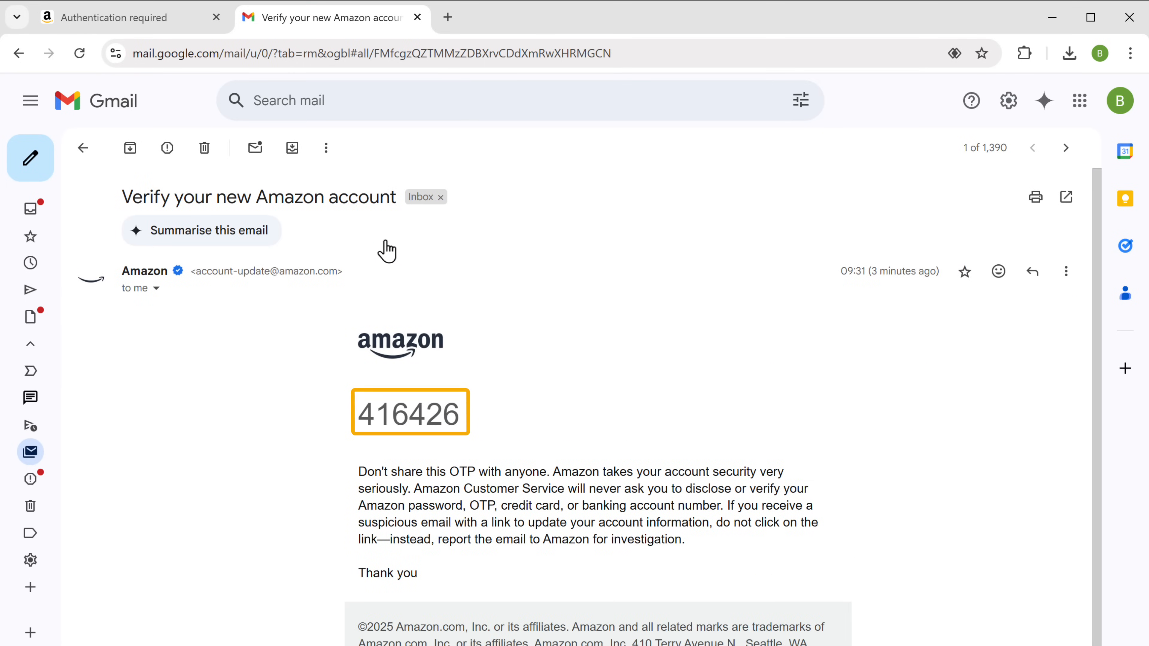
{"action": "left_click_drag", "start_coordinate": [357, 414], "coordinate": [470, 417]}
{"action": "right_click", "coordinate": [469, 417]}
{"action": "left_click", "coordinate": [522, 438]}
{"action": "left_click", "coordinate": [527, 448]}
{"action": "left_click", "coordinate": [117, 20]}
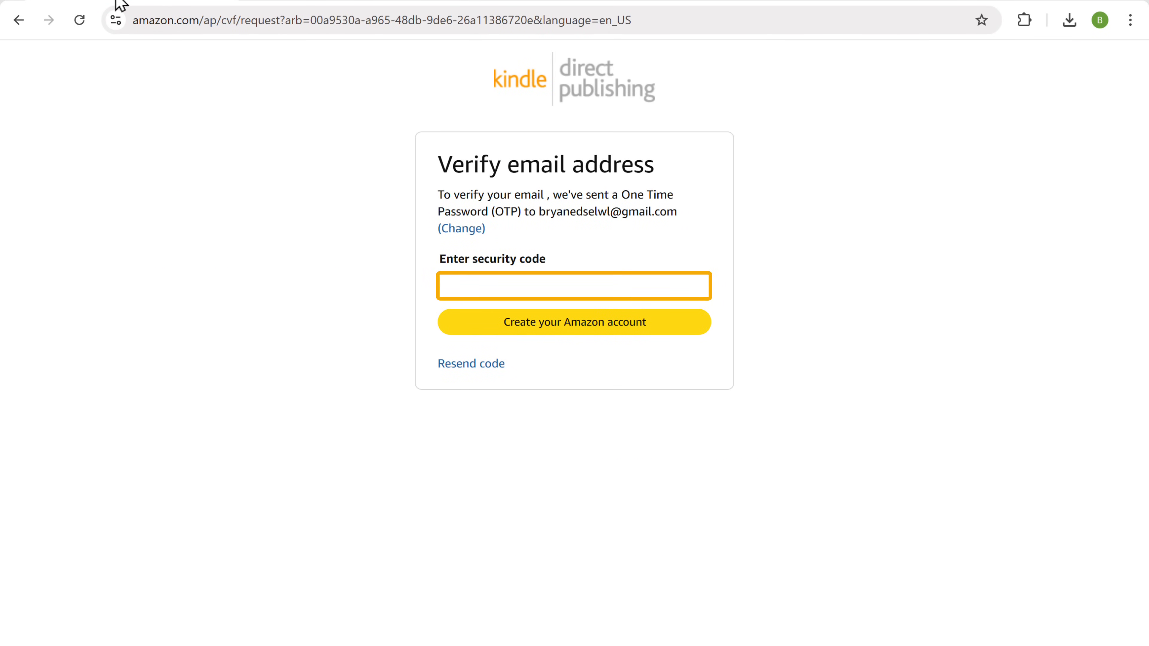
{"action": "right_click", "coordinate": [441, 287]}
{"action": "left_click", "coordinate": [491, 450]}
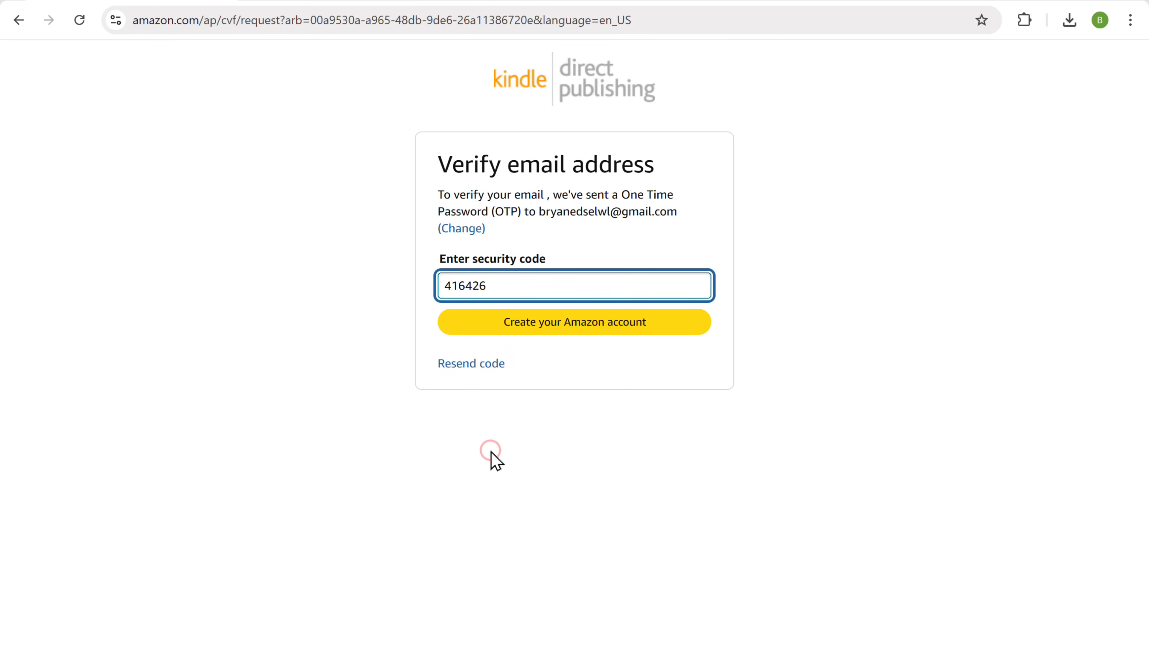
{"action": "left_click", "coordinate": [554, 329]}
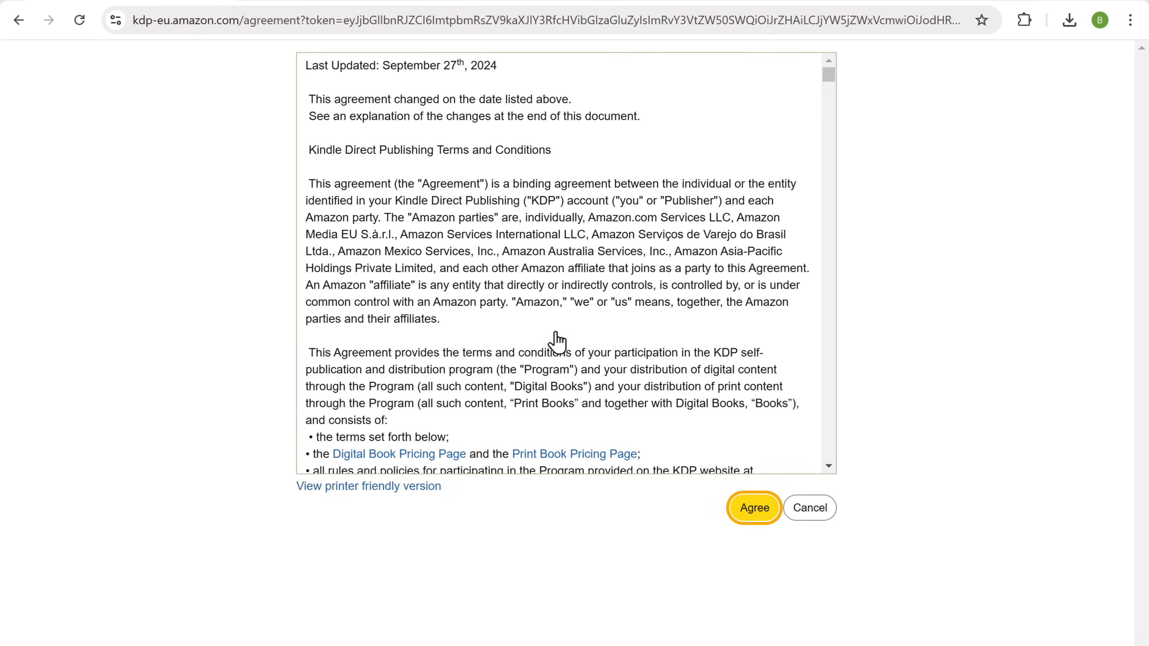
Accept the KDP terms and start creating a new Kindle eBook.
{"action": "left_click", "coordinate": [753, 508]}
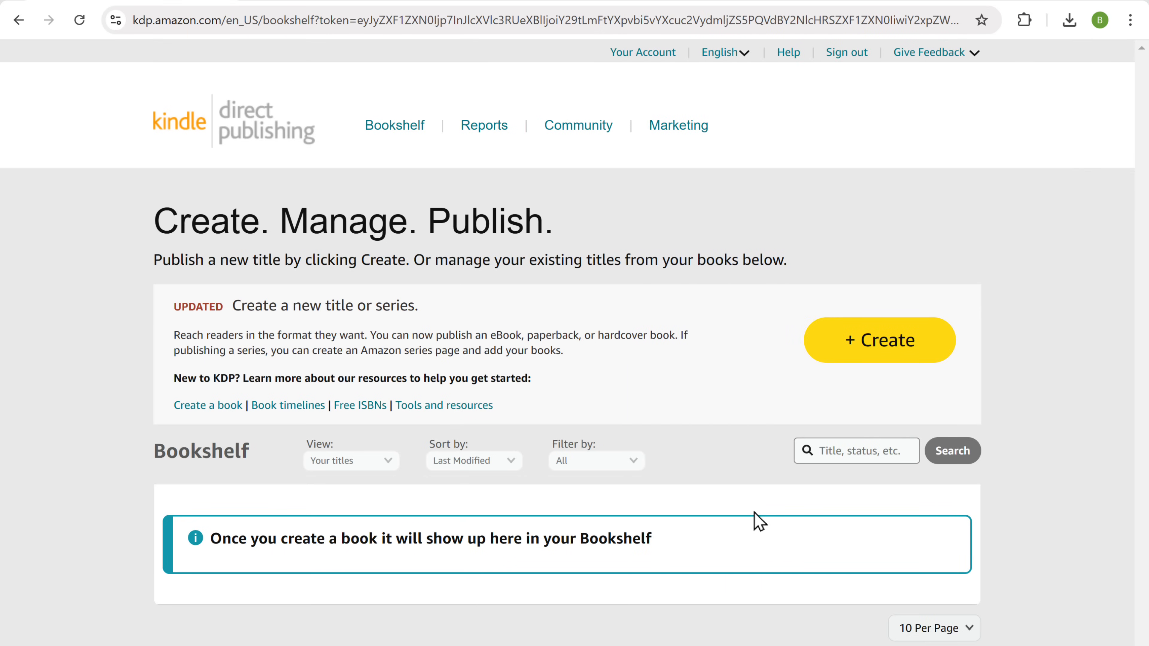
{"action": "left_click", "coordinate": [887, 361]}
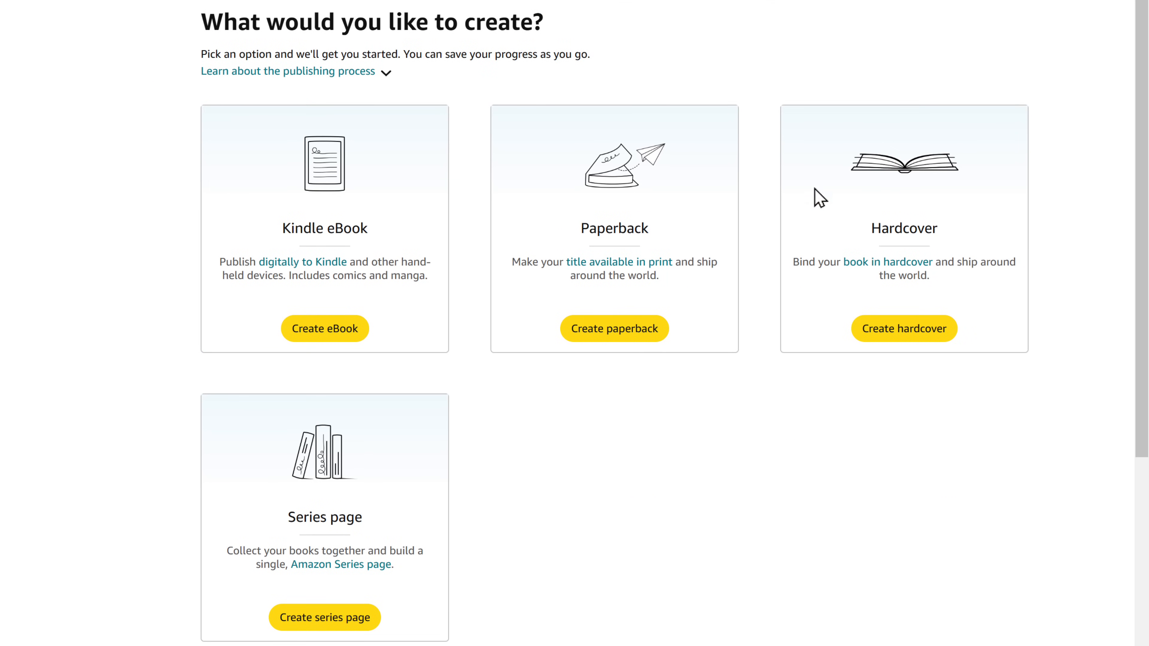
{"action": "left_click", "coordinate": [325, 336]}
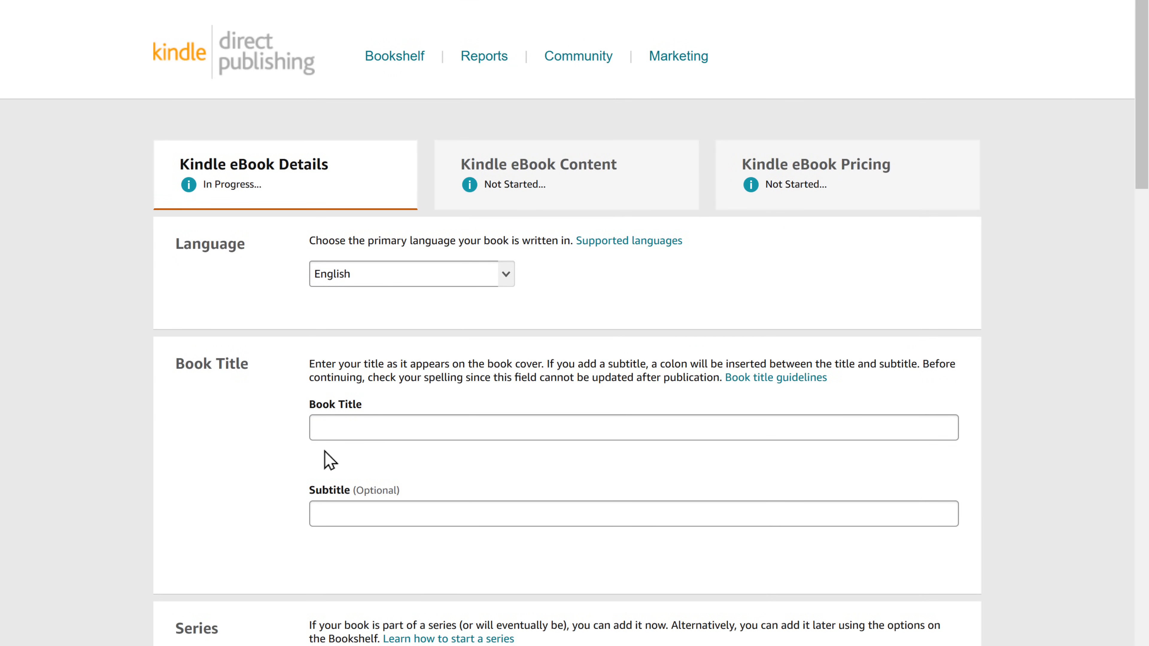
Enter the title 'The Easiest Way to Learn a New Skill' and subtitle 'Effortless Skill Mastery'.
{"action": "left_click", "coordinate": [326, 429]}
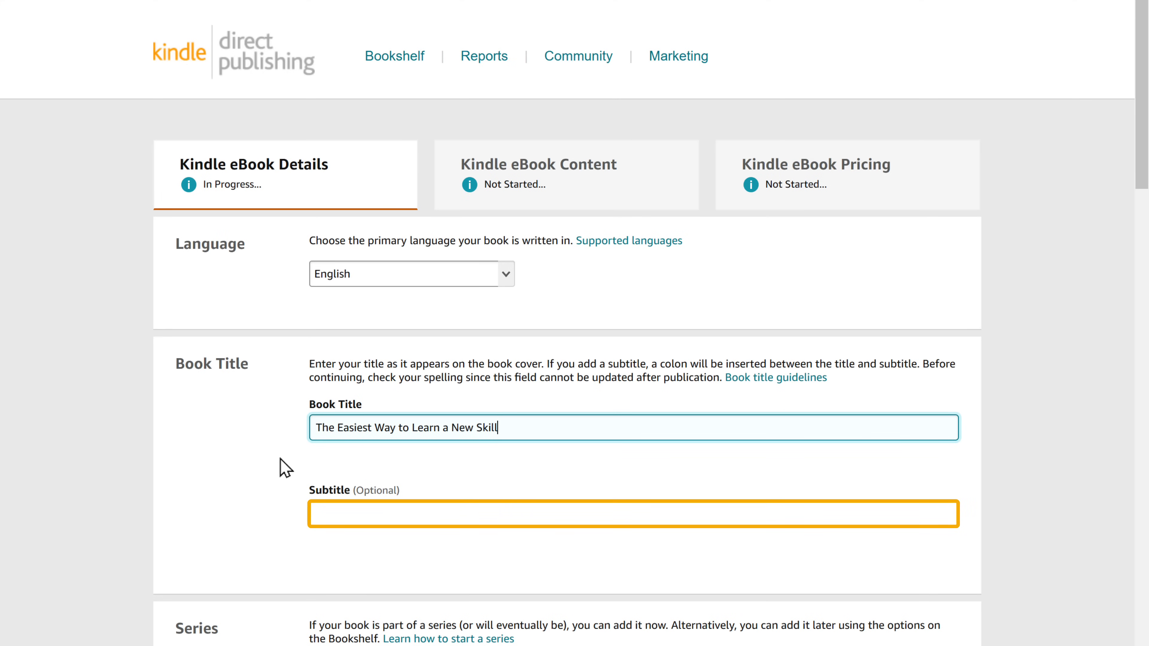
{"action": "key", "text": "Tab"}
{"action": "type", "text": "Effortless Skill Mastery"}
{"action": "scroll", "coordinate": [285, 469], "scroll_direction": "down", "scroll_amount": 5}
{"action": "scroll", "coordinate": [575, 323], "scroll_direction": "down", "scroll_amount": 7}
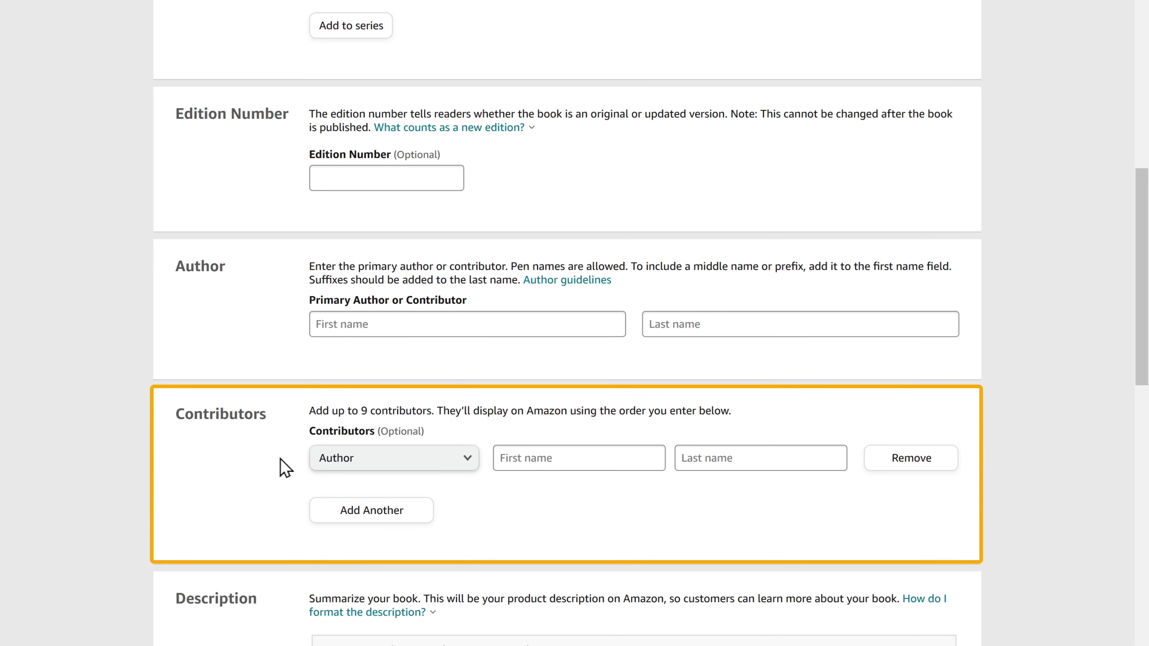
Fill in the primary author's first and last name.
{"action": "left_click", "coordinate": [318, 334]}
{"action": "key", "text": "Tab"}
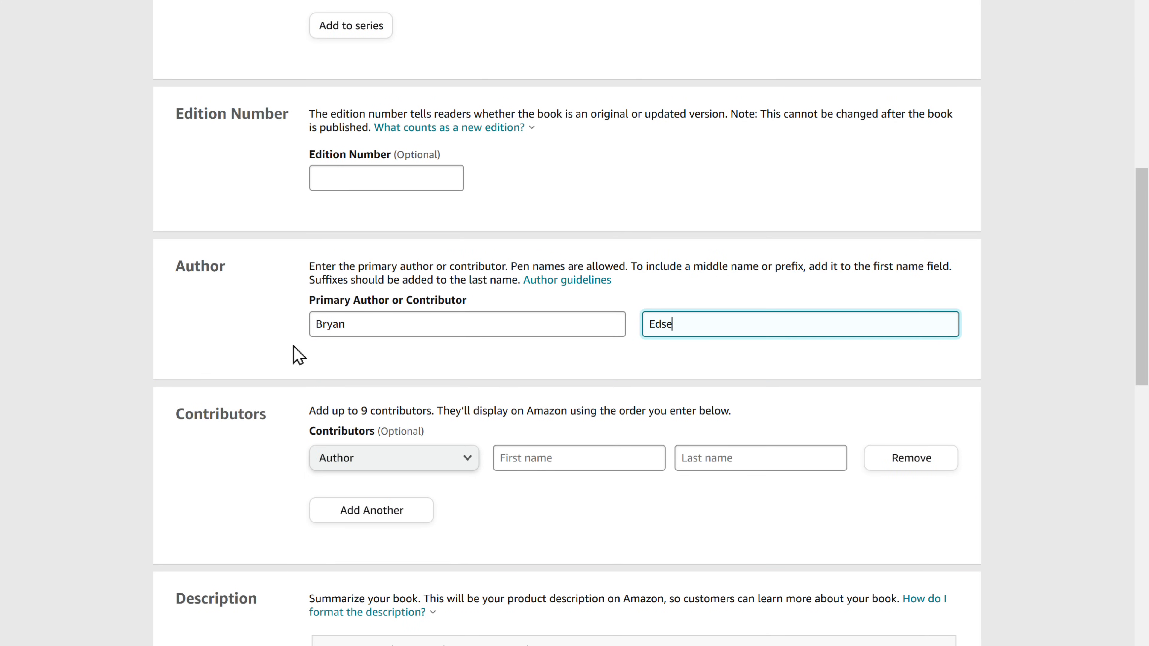
{"action": "scroll", "coordinate": [303, 341], "scroll_direction": "down", "scroll_amount": 6}
{"action": "scroll", "coordinate": [574, 323], "scroll_direction": "down", "scroll_amount": 2}
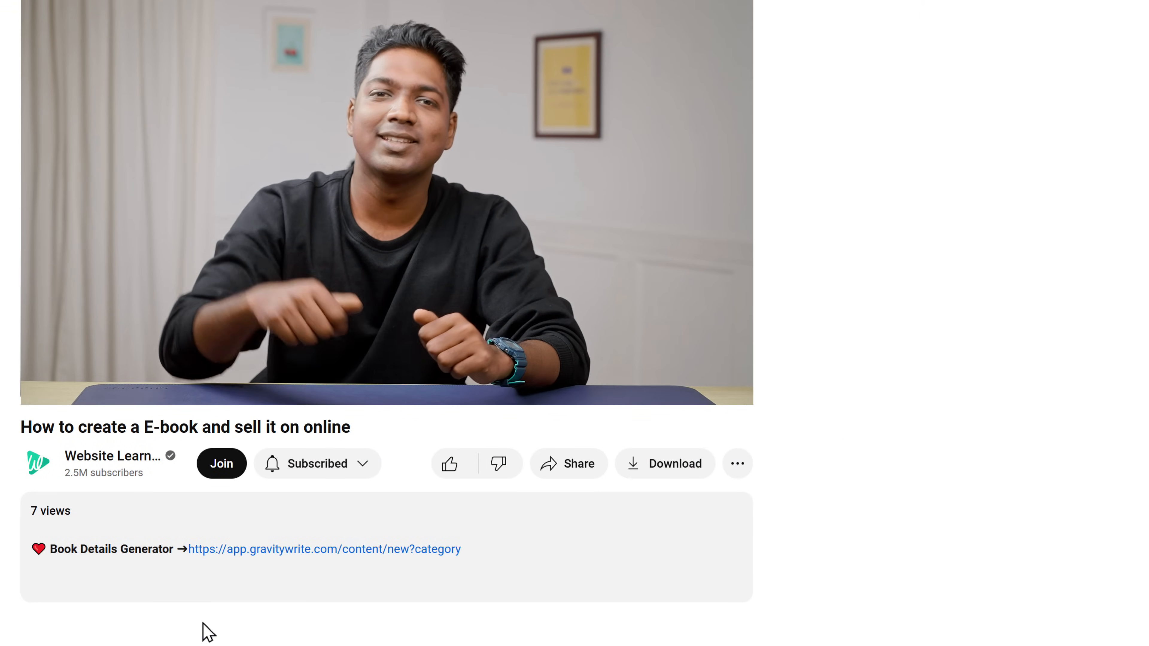
Generate book details in GravityWrite from the overview 'This book focuses on a practical approach to learning new skills.'.
{"action": "left_click", "coordinate": [228, 550]}
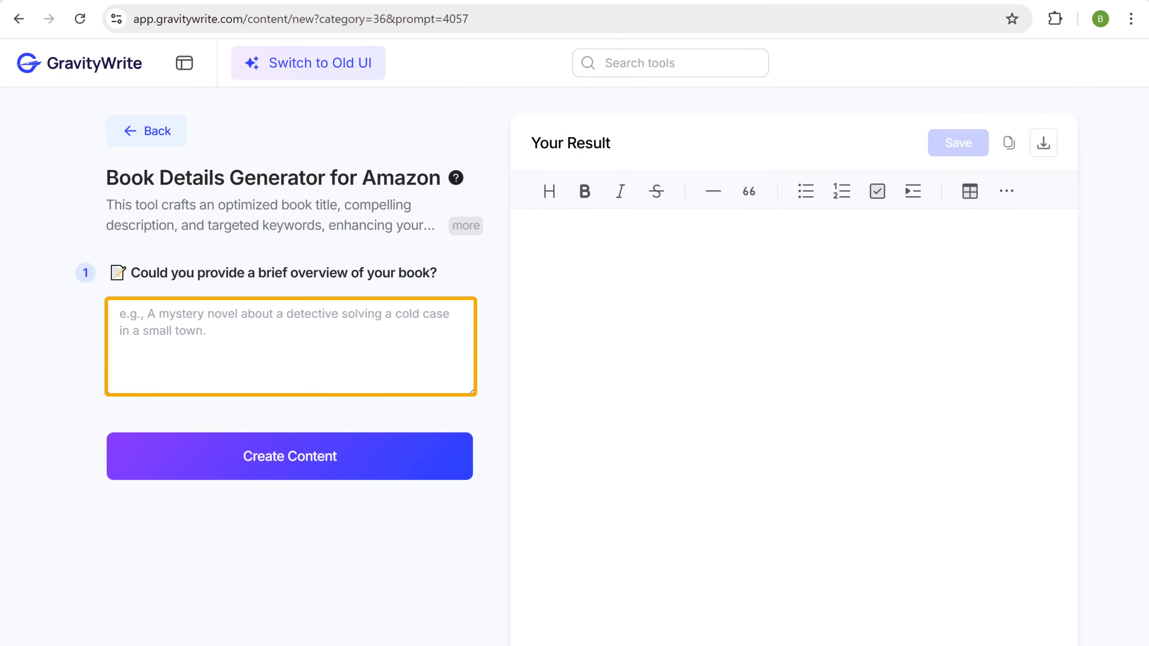
{"action": "type", "text": "This book focuses on a practical approach to learning new skills."}
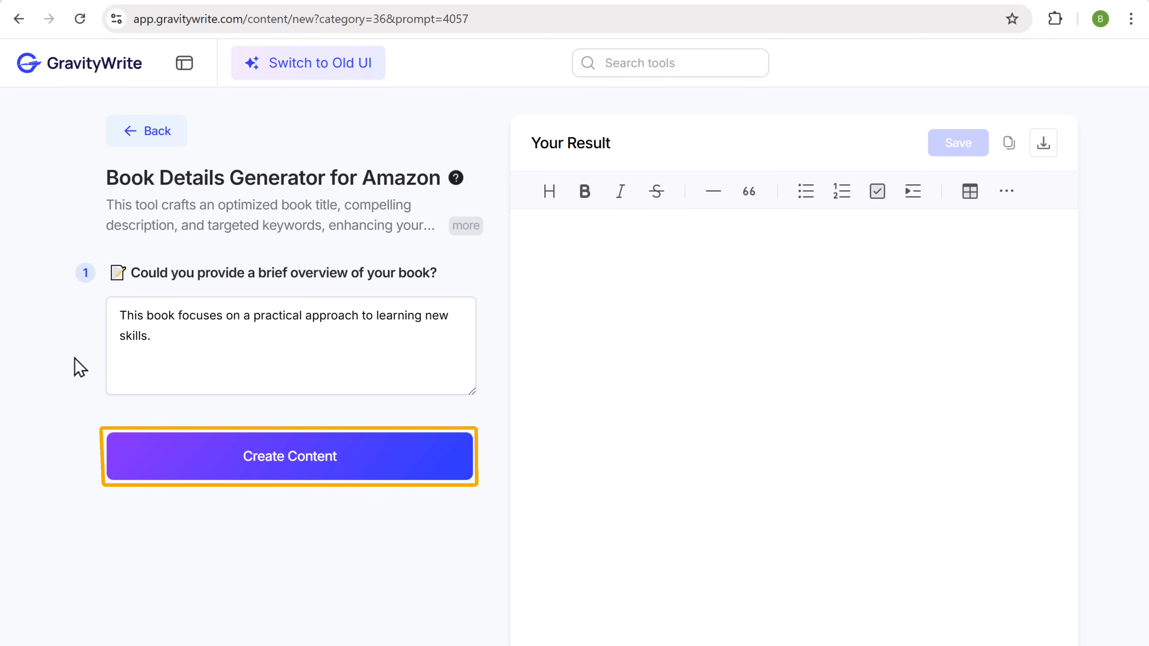
{"action": "left_click", "coordinate": [291, 471]}
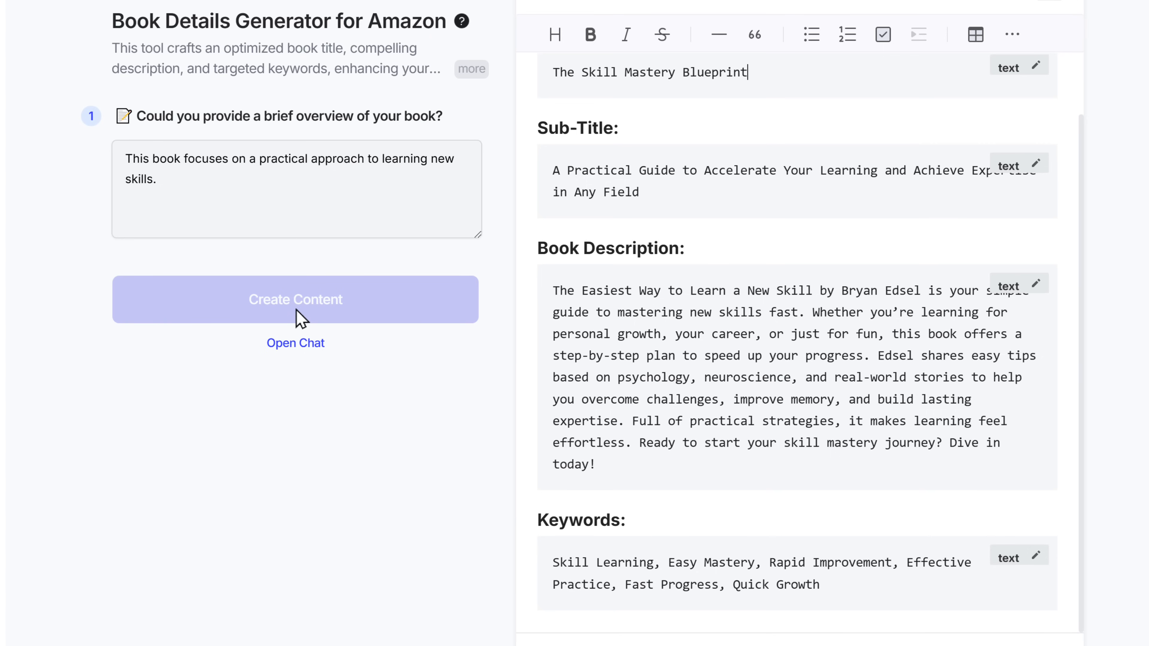
Copy the generated Book Description text.
{"action": "left_click_drag", "start_coordinate": [553, 291], "coordinate": [594, 463]}
{"action": "right_click", "coordinate": [595, 464]}
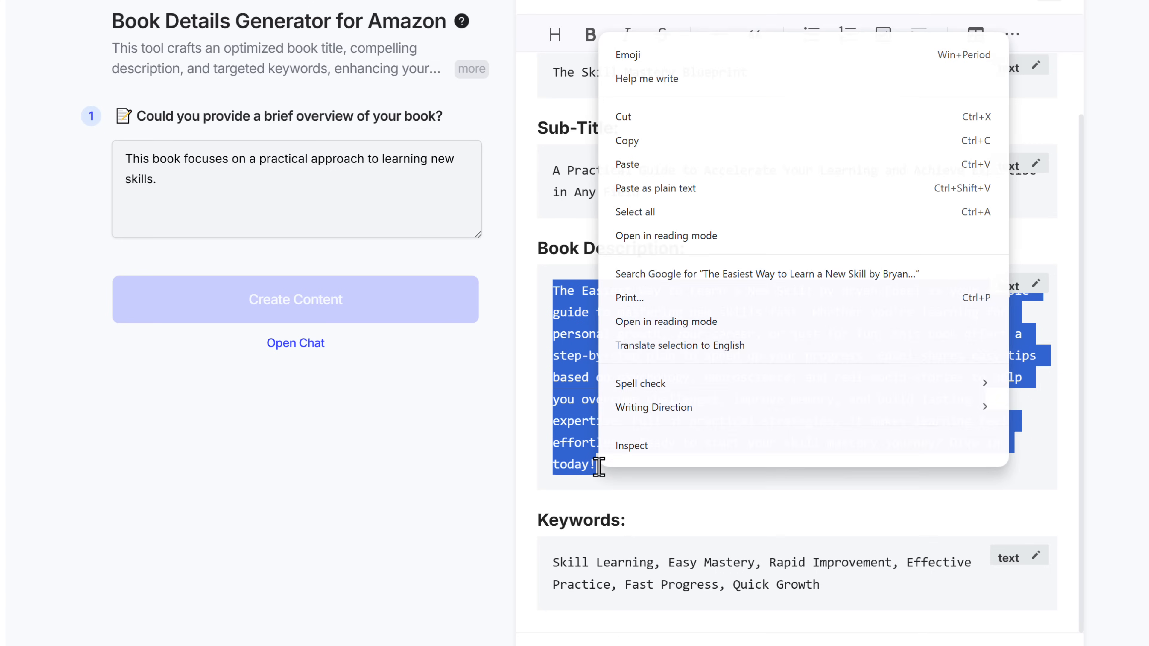
{"action": "left_click", "coordinate": [645, 146]}
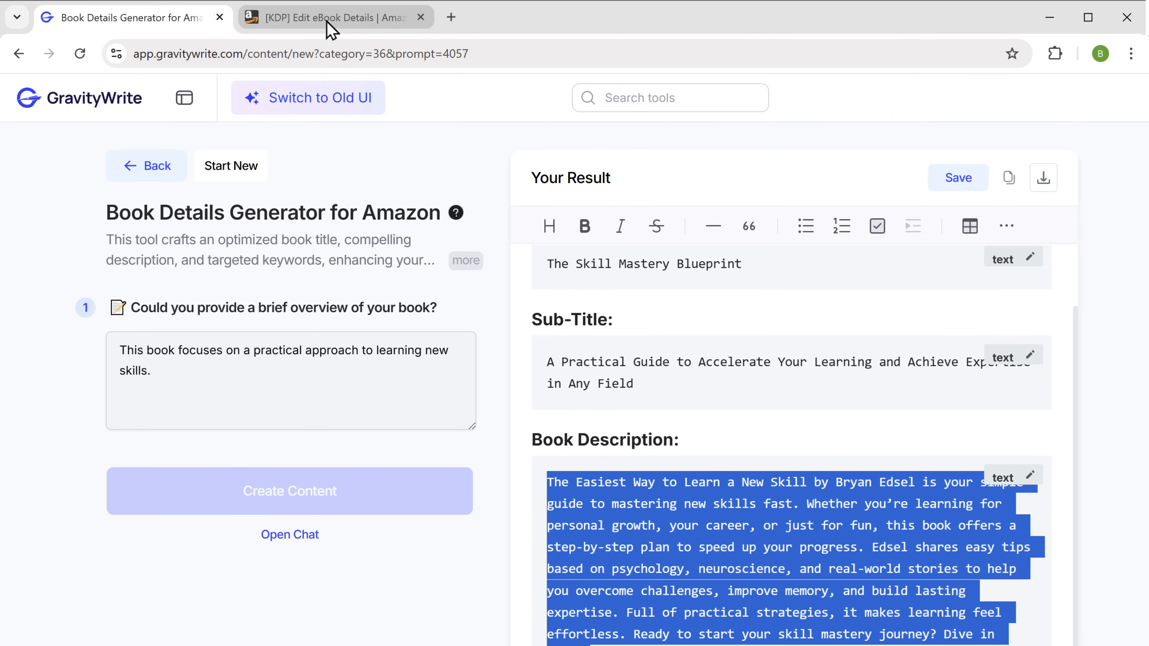
Paste the generated description into the KDP Description box.
{"action": "left_click", "coordinate": [330, 23]}
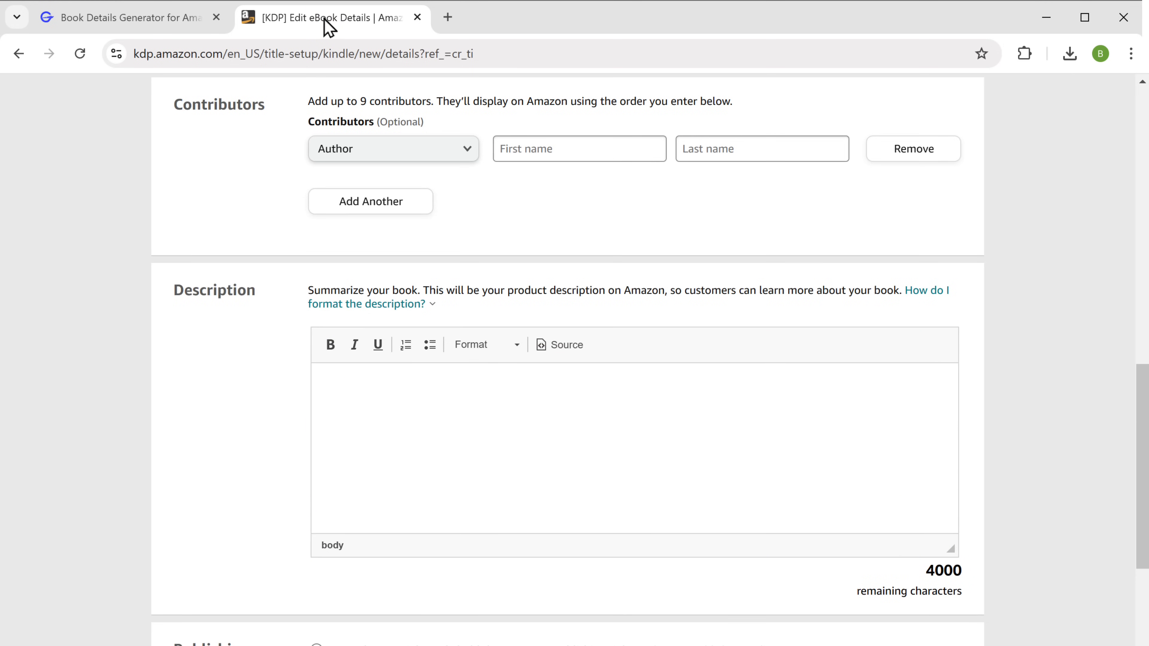
{"action": "right_click", "coordinate": [329, 382]}
{"action": "left_click", "coordinate": [382, 586]}
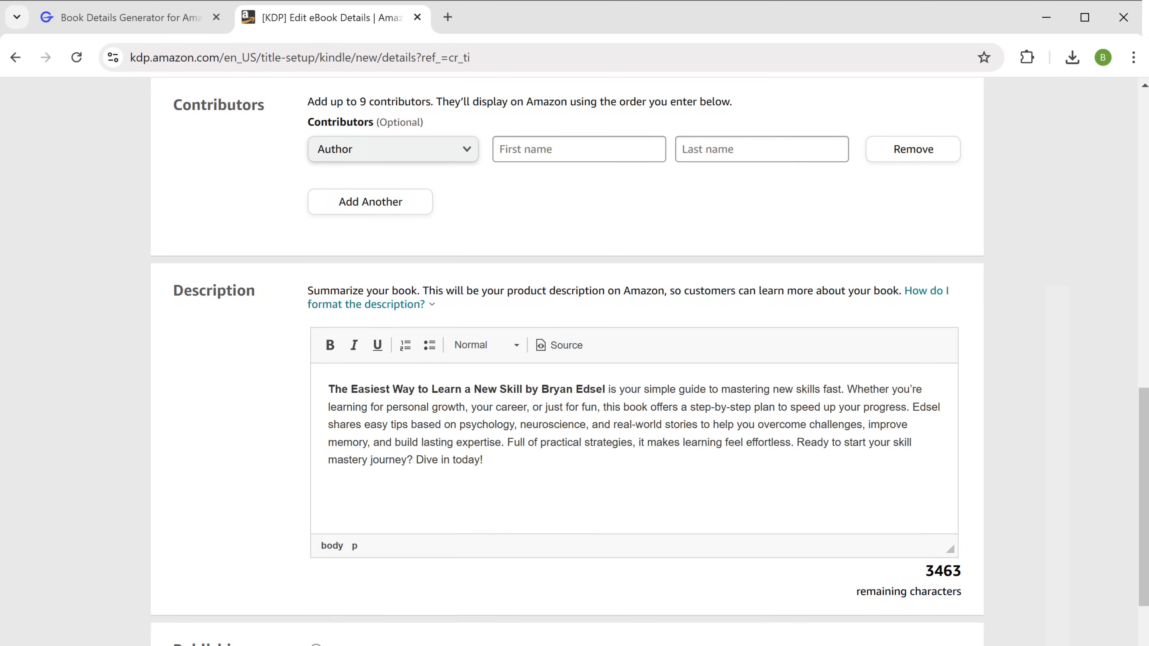
Answer No to sexually explicit content and confirm Amazon.com as the primary marketplace.
{"action": "scroll", "coordinate": [575, 362], "scroll_direction": "down", "scroll_amount": 10}
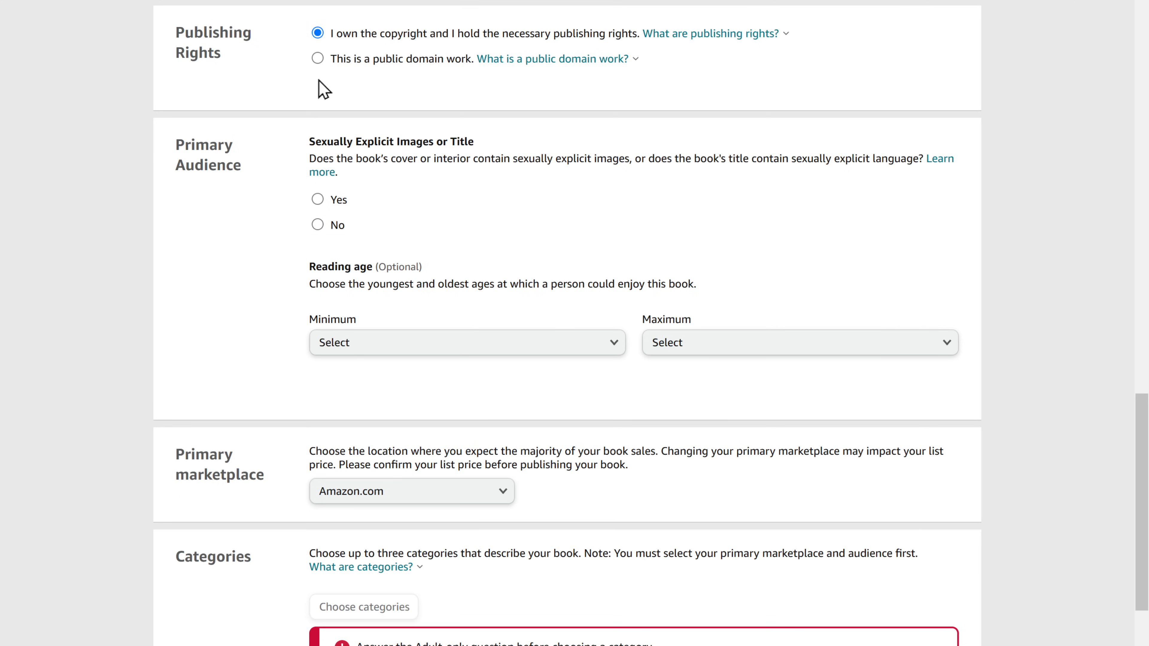
{"action": "left_click", "coordinate": [317, 225]}
{"action": "scroll", "coordinate": [319, 230], "scroll_direction": "down", "scroll_amount": 8}
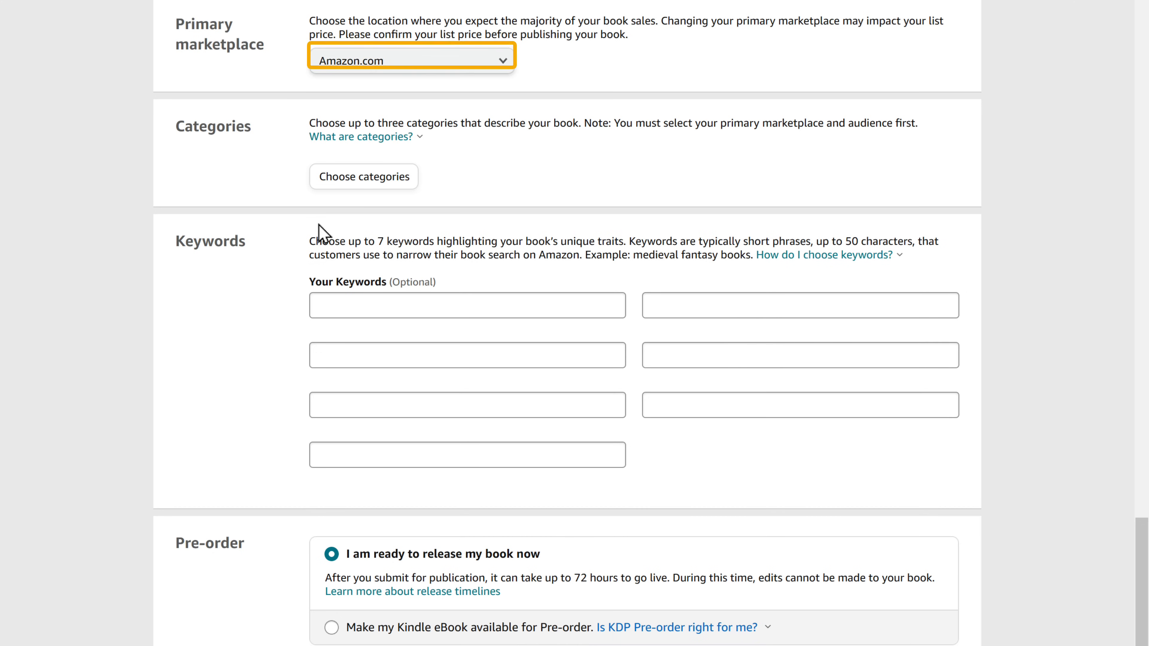
{"action": "left_click", "coordinate": [448, 62]}
Keep Amazon.com as primary marketplace and save the category Kindle Books › Self-Help › Success.
{"action": "left_click", "coordinate": [448, 62]}
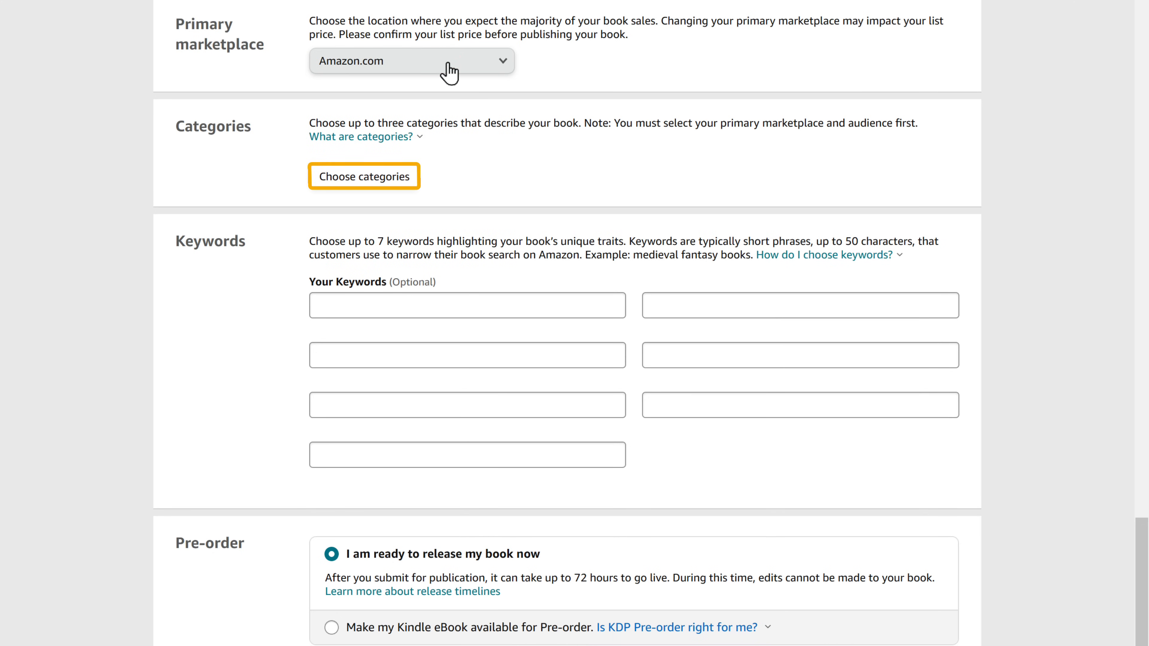
{"action": "left_click", "coordinate": [364, 184]}
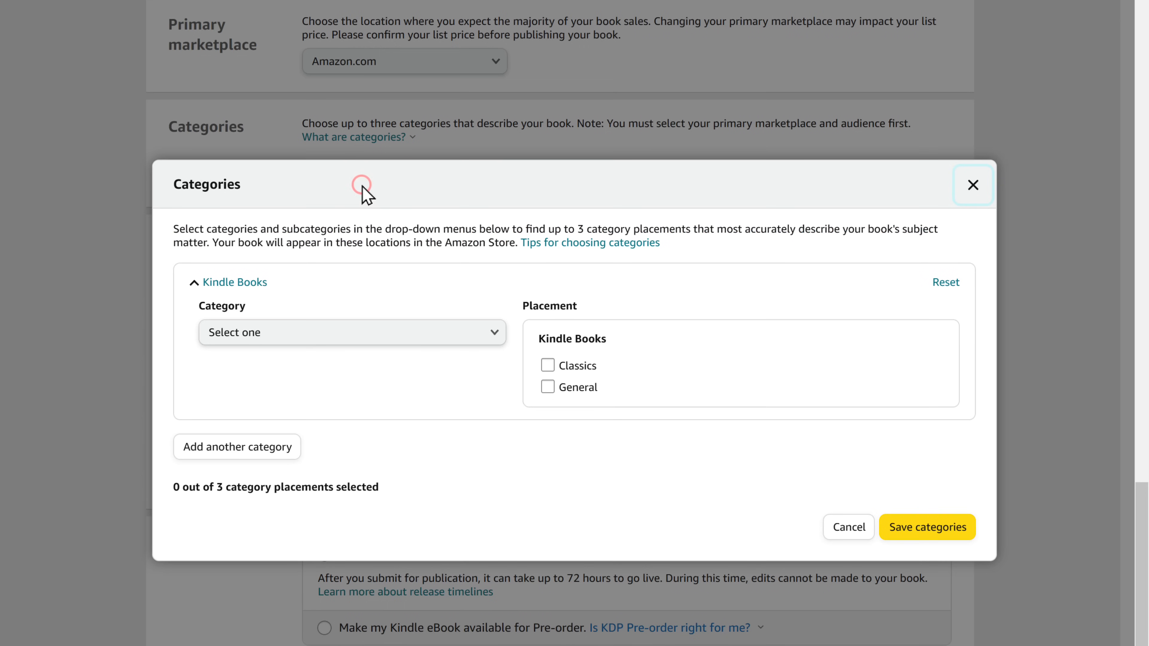
{"action": "left_click", "coordinate": [398, 335]}
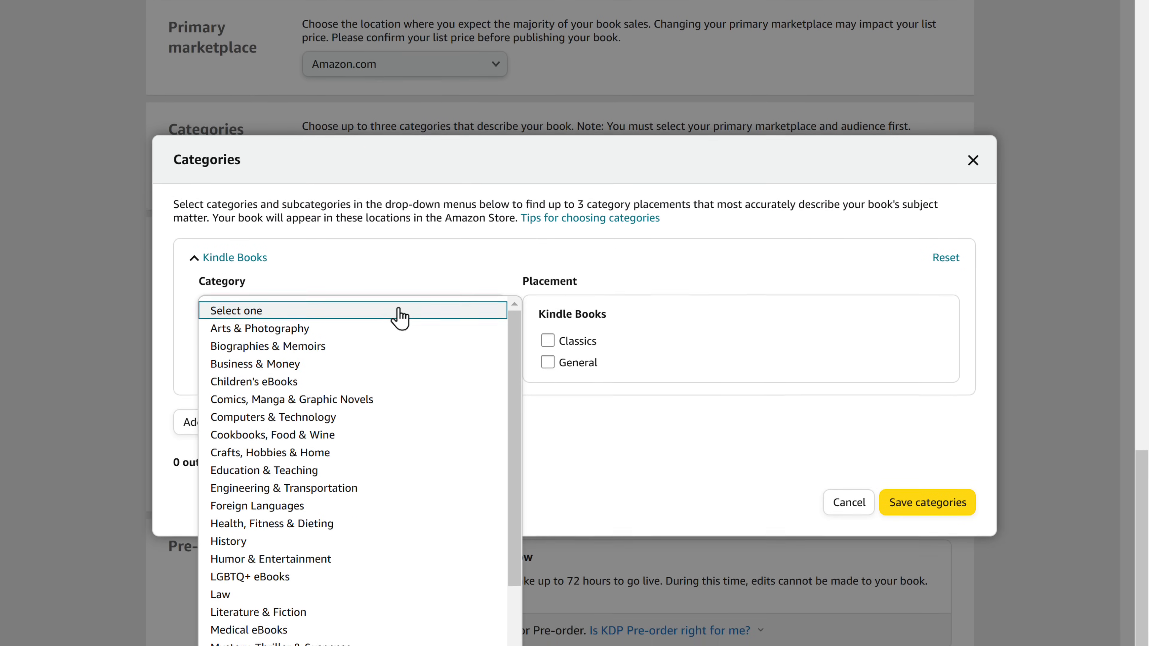
{"action": "scroll", "coordinate": [399, 221], "scroll_direction": "down", "scroll_amount": 3}
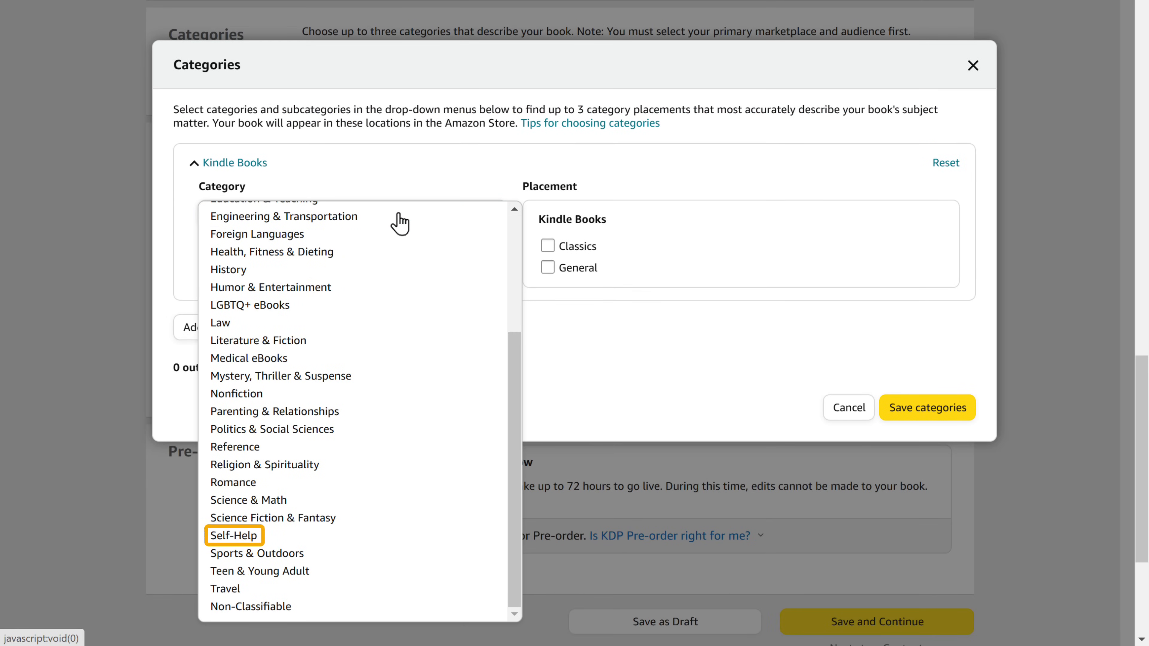
{"action": "left_click", "coordinate": [286, 535]}
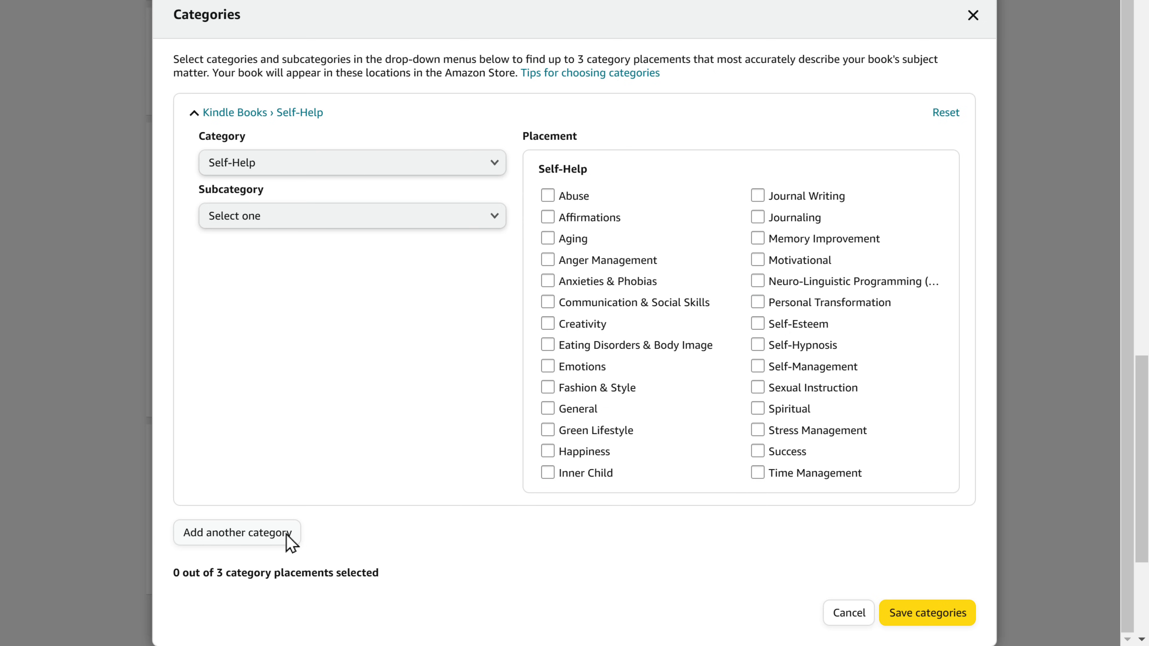
{"action": "left_click", "coordinate": [758, 451]}
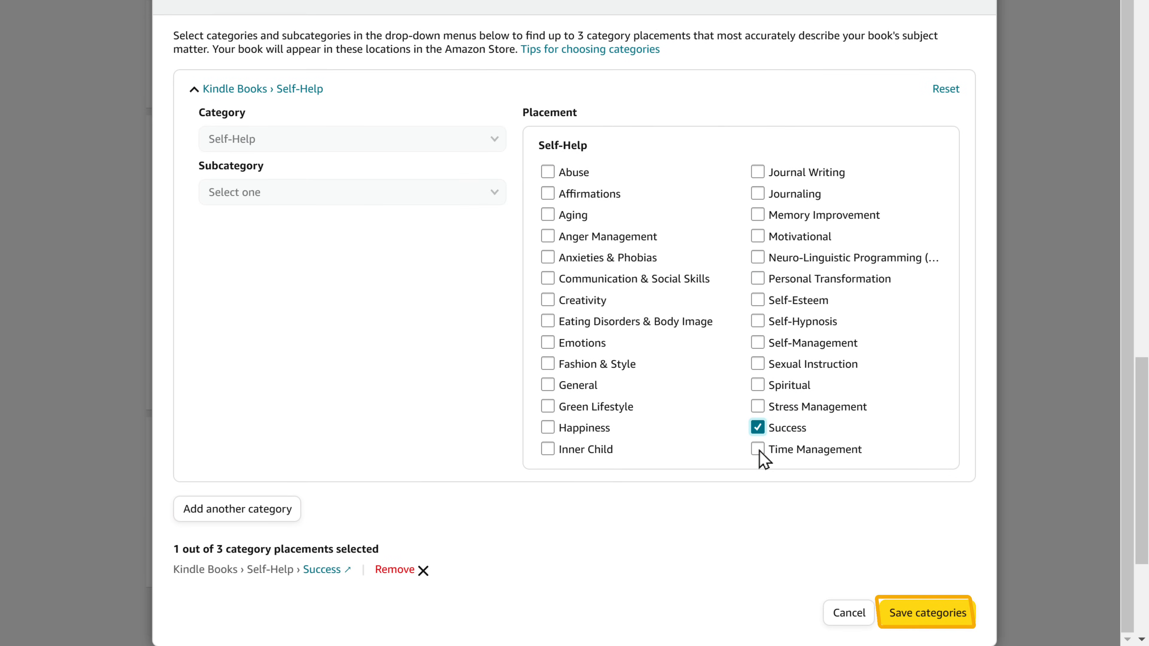
{"action": "left_click", "coordinate": [914, 619]}
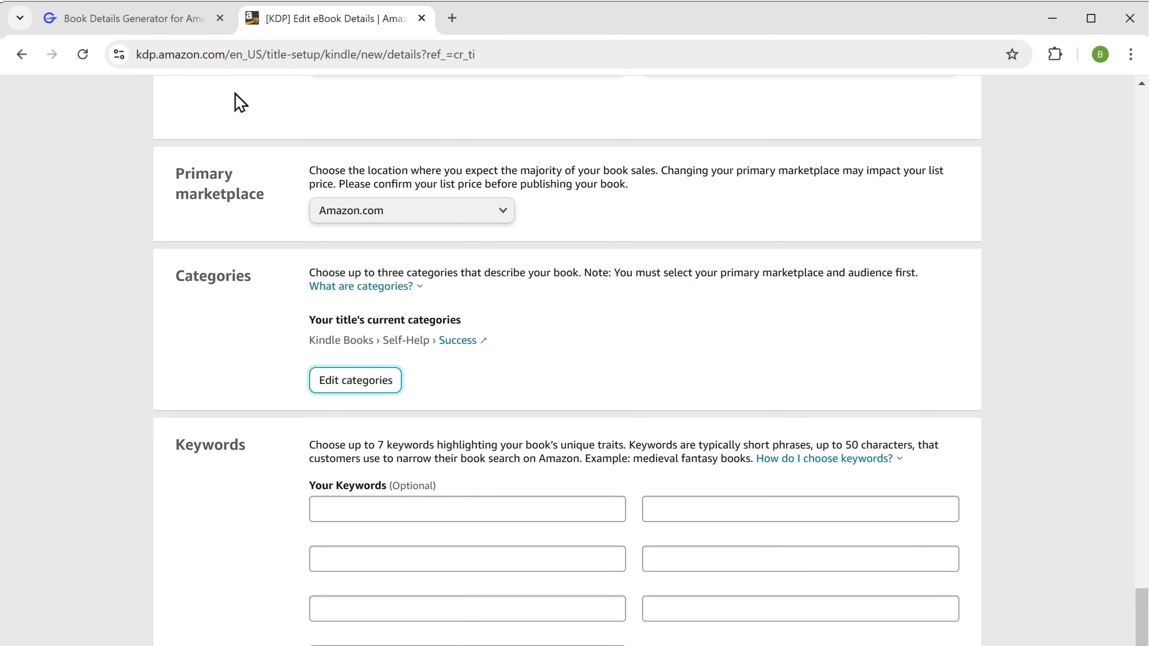
Bring over six GravityWrite keywords, 'Skill Learning' through 'Quick Growth', and save the details.
{"action": "left_click", "coordinate": [140, 20]}
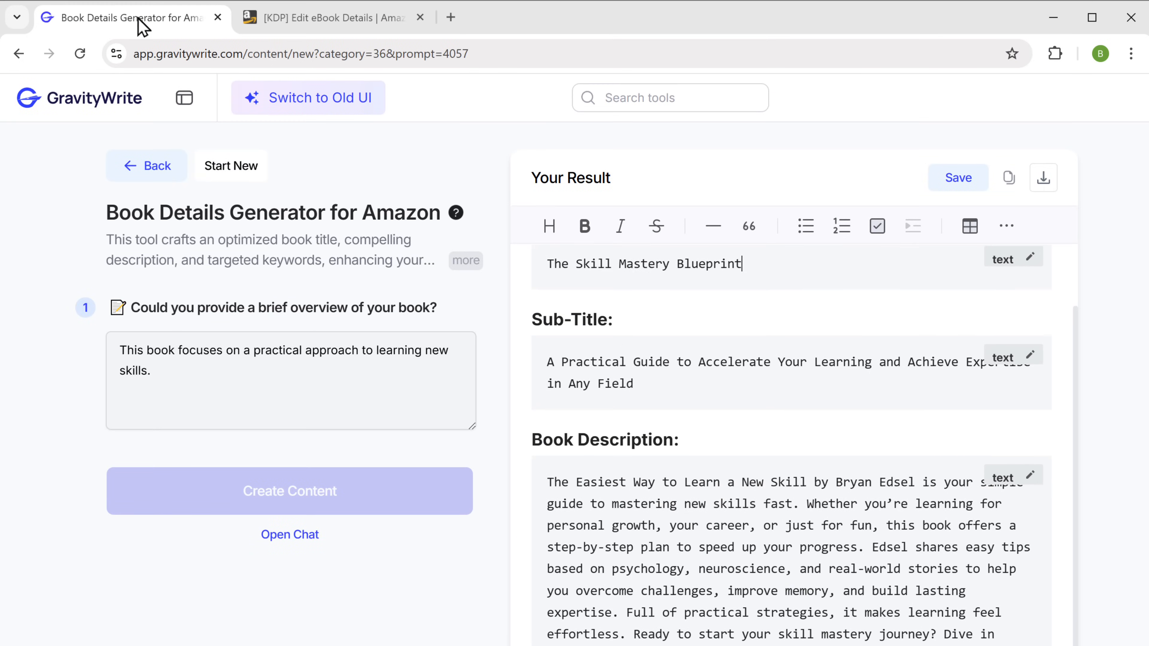
{"action": "left_click", "coordinate": [327, 20]}
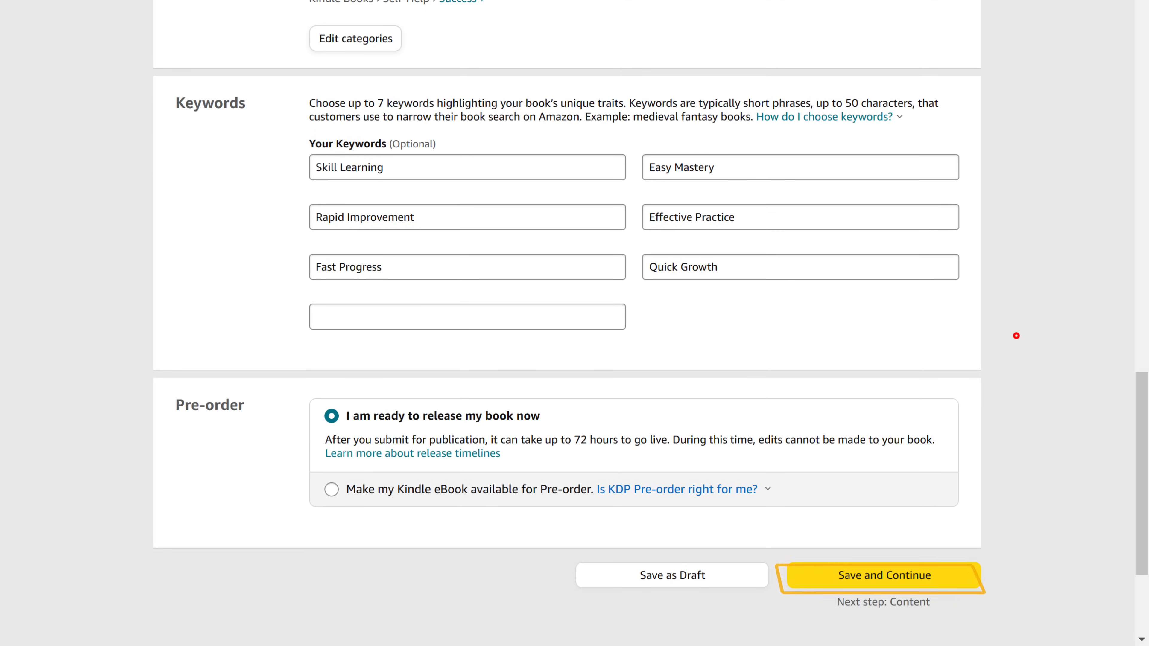
{"action": "left_click", "coordinate": [886, 585]}
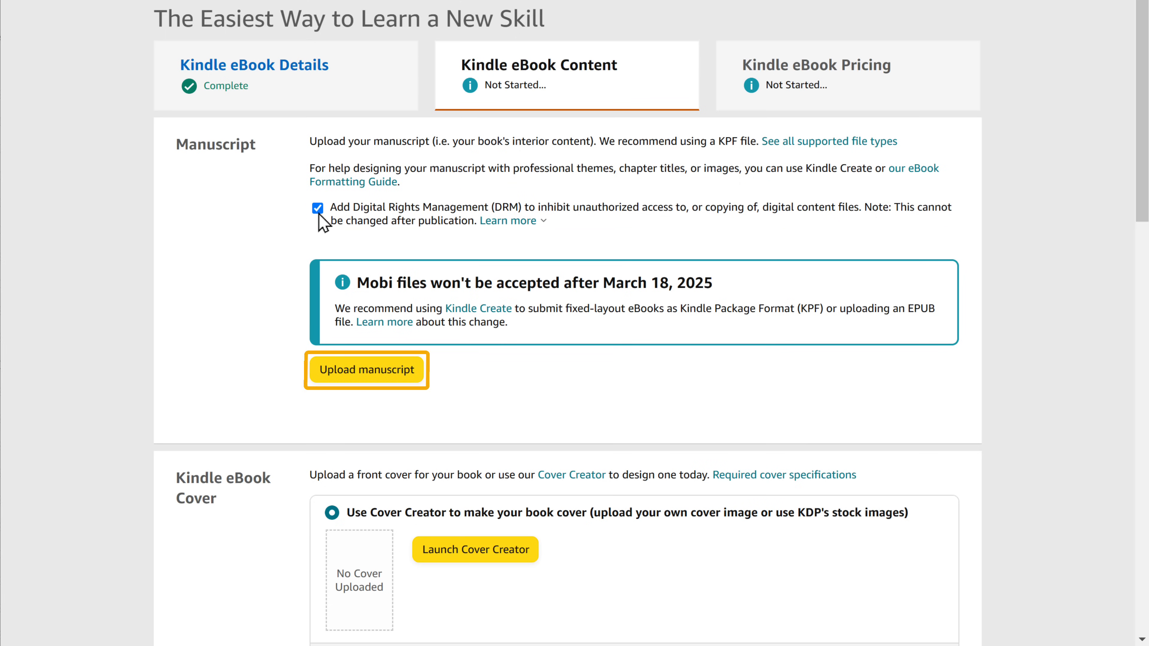
Upload Ebook.kpf as the eBook manuscript.
{"action": "left_click", "coordinate": [365, 378]}
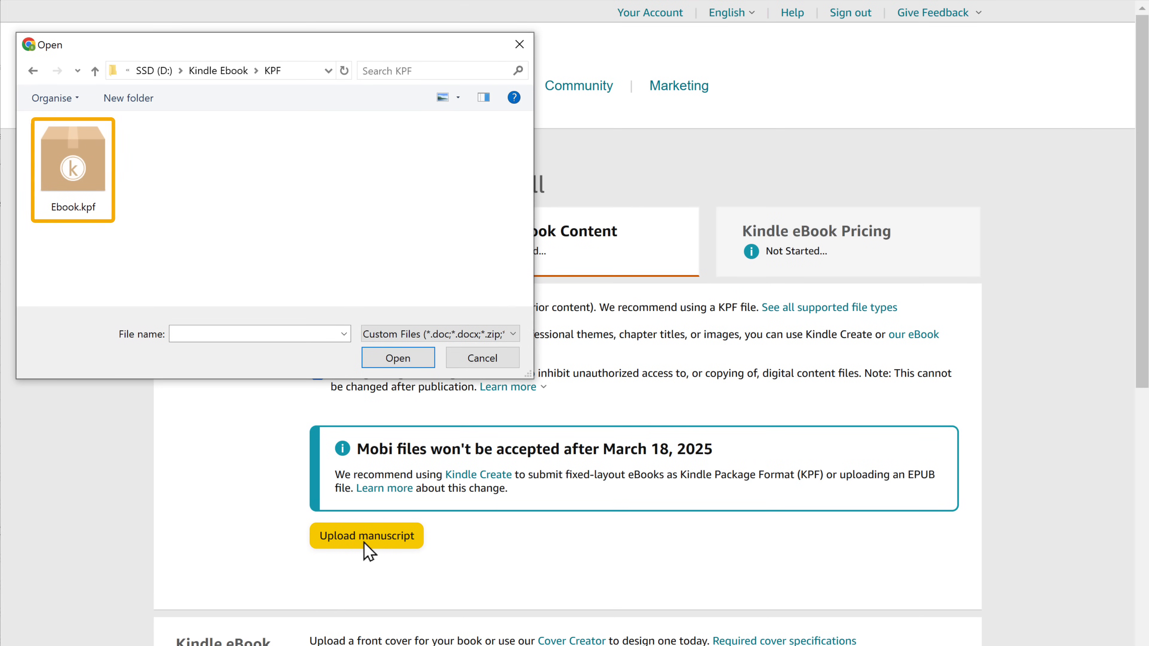
{"action": "left_click", "coordinate": [74, 176]}
{"action": "left_click", "coordinate": [398, 359]}
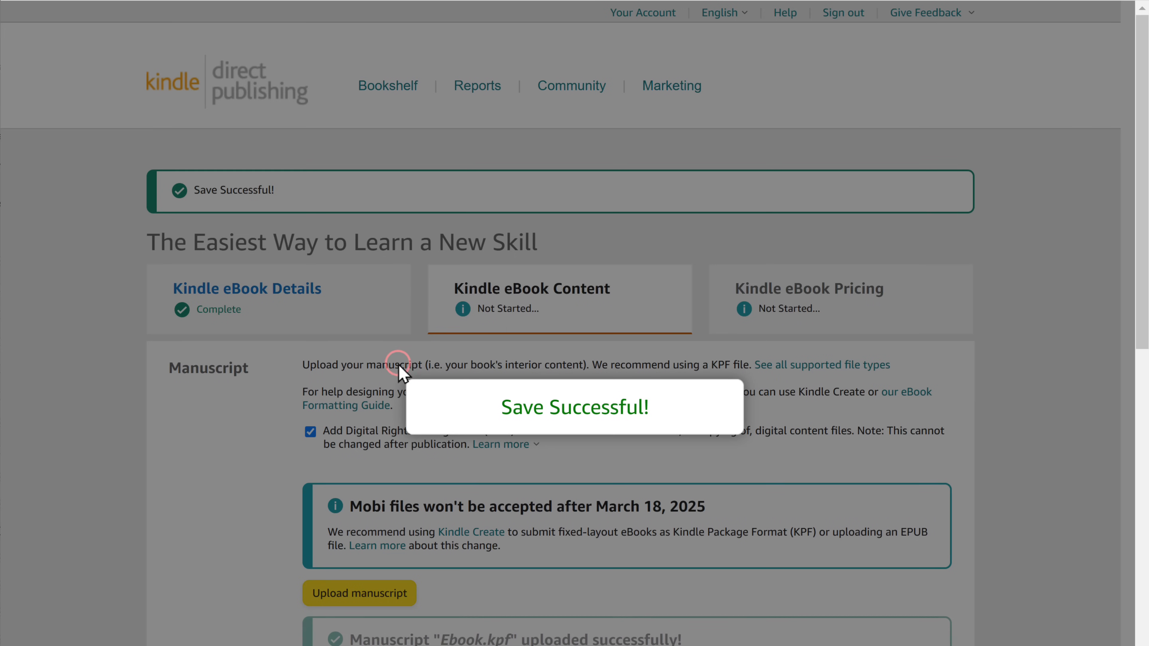
{"action": "scroll", "coordinate": [574, 317], "scroll_direction": "down", "scroll_amount": 3}
{"action": "scroll", "coordinate": [568, 324], "scroll_direction": "down", "scroll_amount": 6}
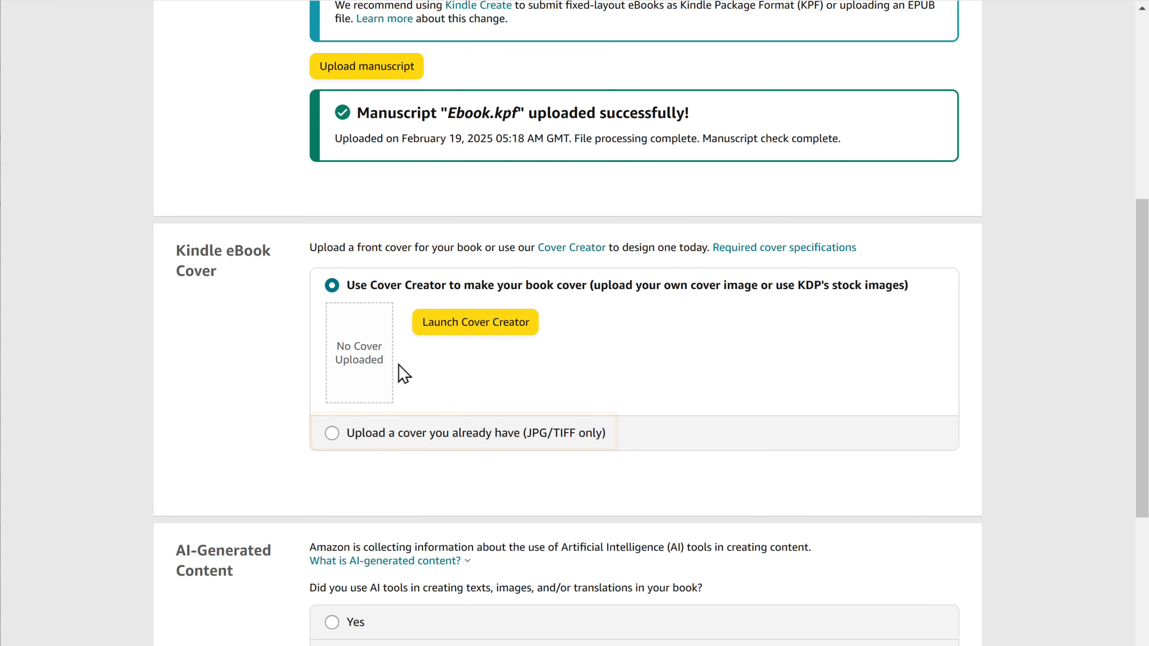
Upload BookCover.jpg as an existing cover image.
{"action": "left_click", "coordinate": [332, 433]}
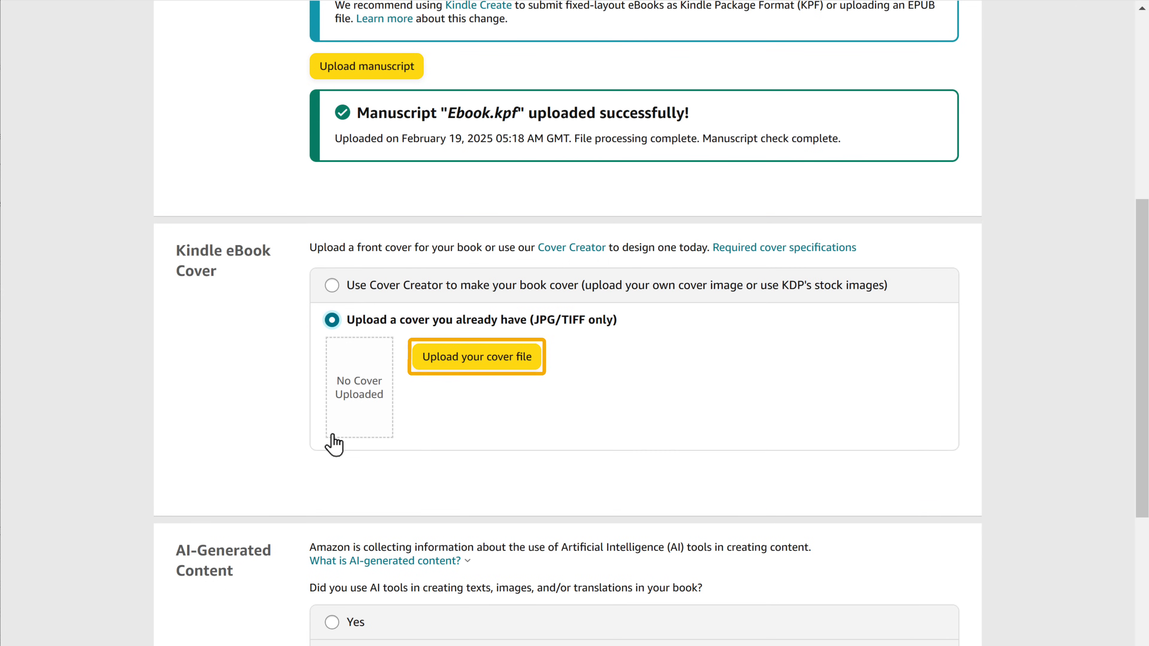
{"action": "left_click", "coordinate": [467, 366]}
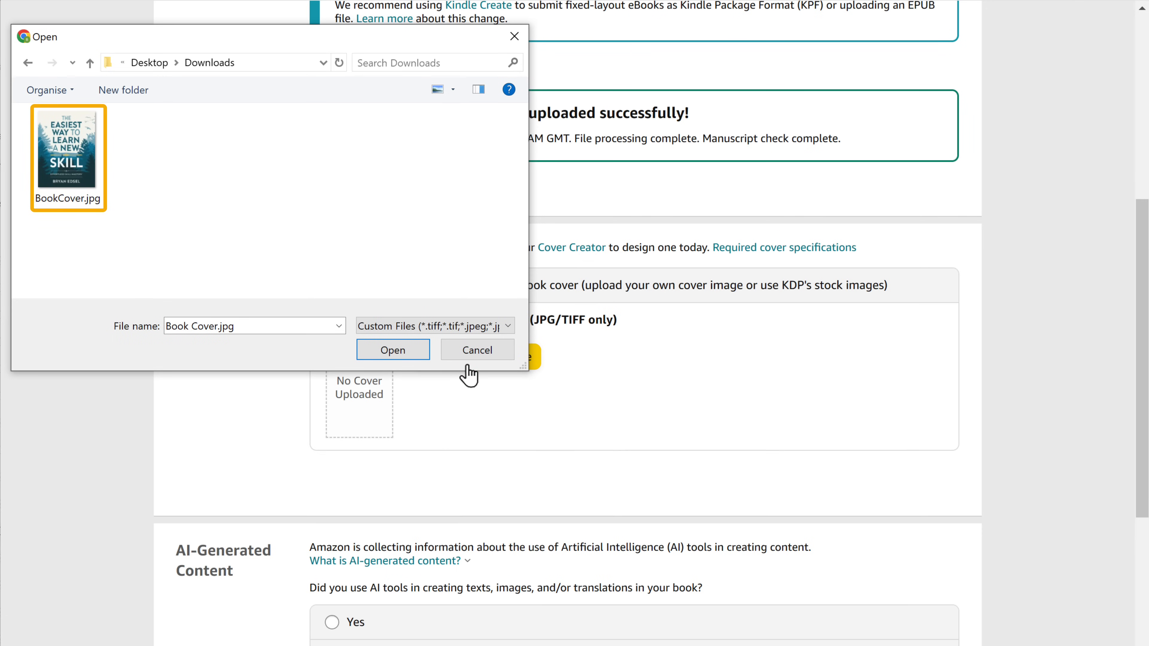
{"action": "left_click", "coordinate": [79, 177]}
{"action": "left_click", "coordinate": [392, 354]}
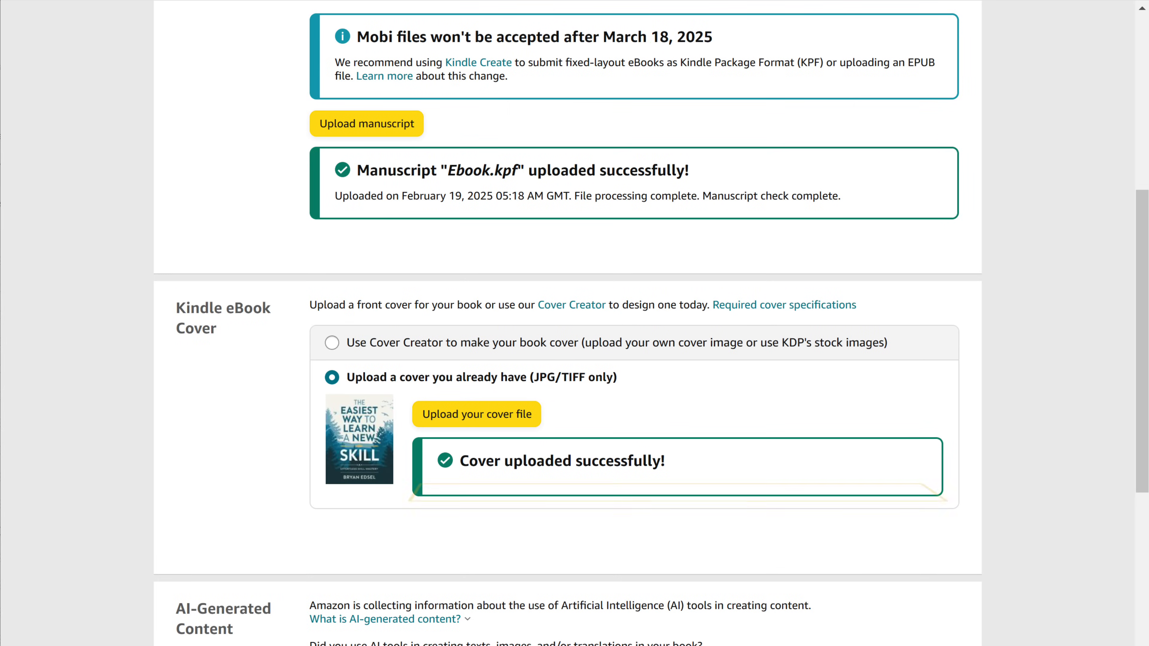
{"action": "scroll", "coordinate": [575, 323], "scroll_direction": "down", "scroll_amount": 5}
{"action": "scroll", "coordinate": [575, 323], "scroll_direction": "down", "scroll_amount": 1}
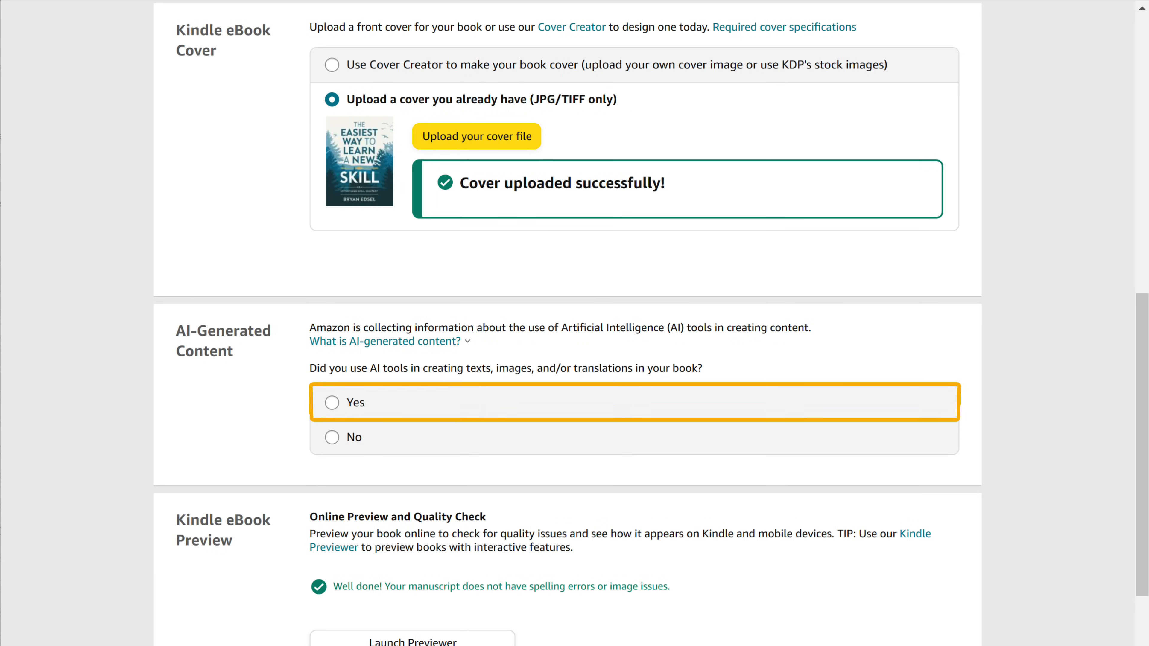
Declare AI use with the entire text made by GravityWrite, minimally edited.
{"action": "left_click", "coordinate": [332, 403]}
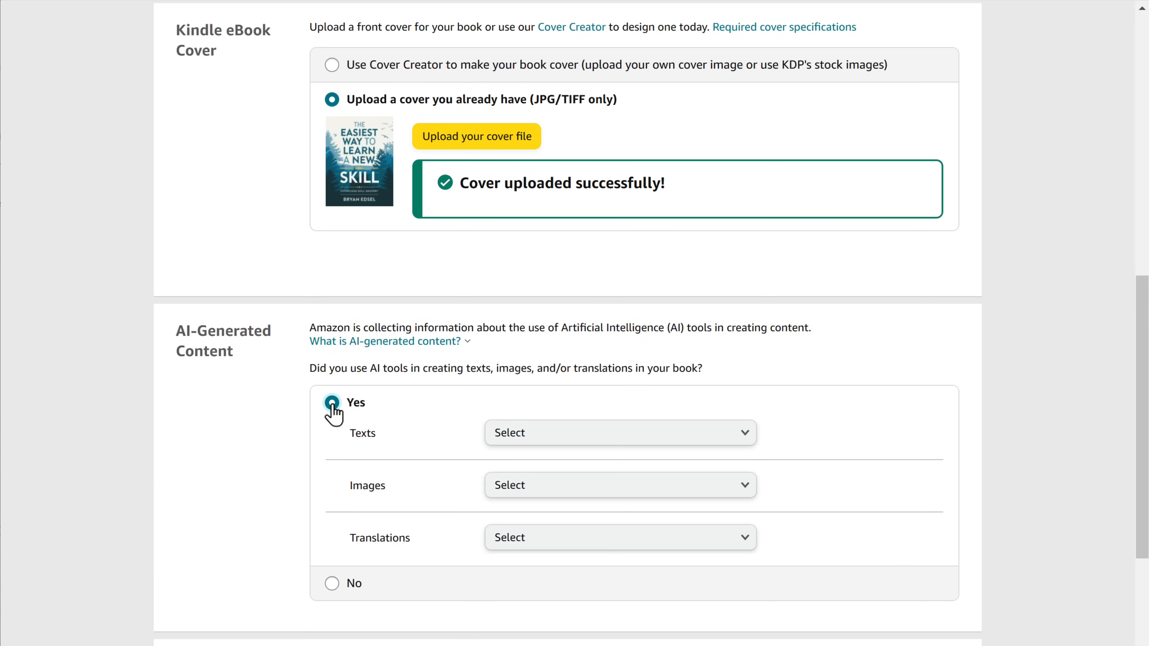
{"action": "left_click", "coordinate": [539, 434]}
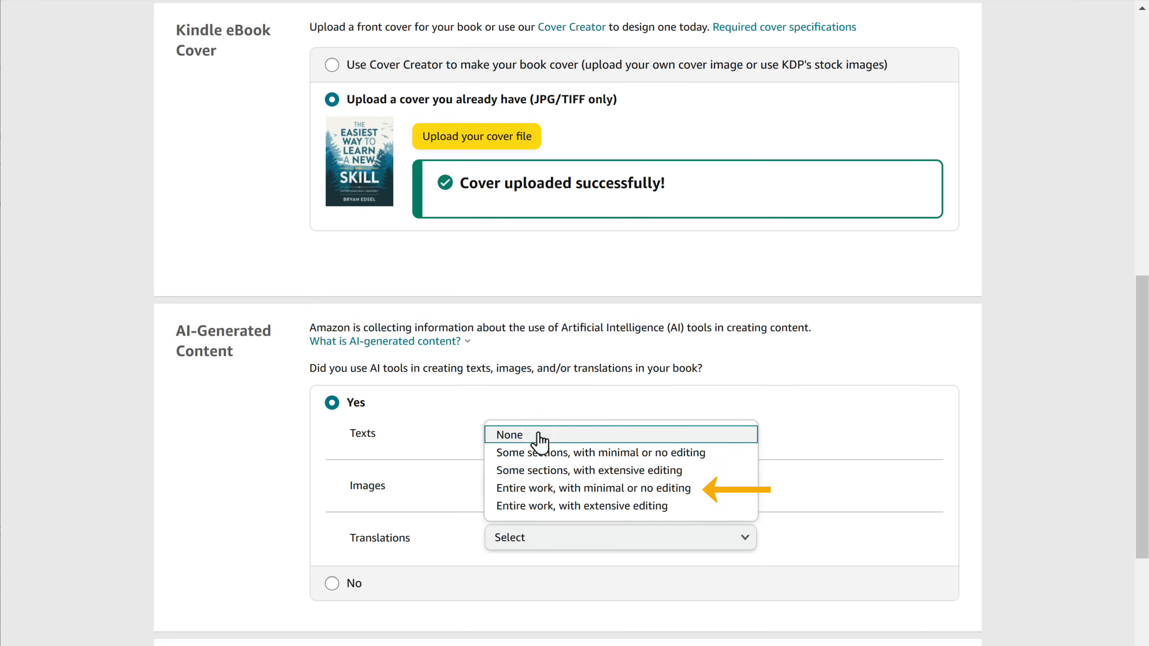
{"action": "left_click", "coordinate": [560, 488]}
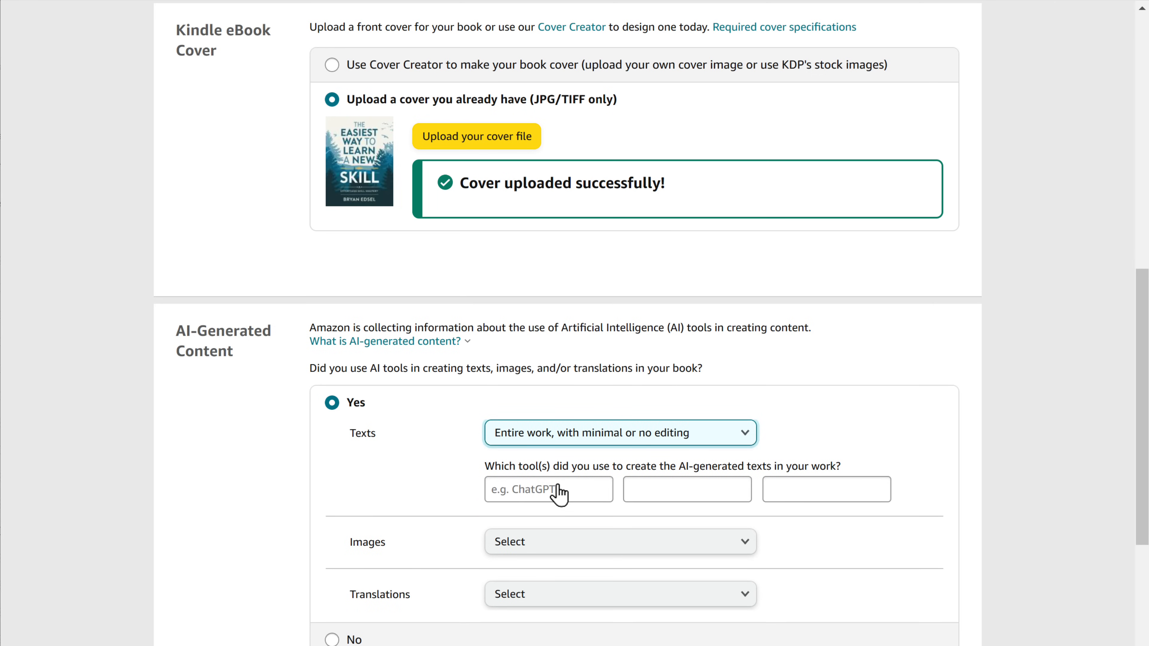
{"action": "left_click", "coordinate": [559, 489]}
{"action": "type", "text": "GravityWrite"}
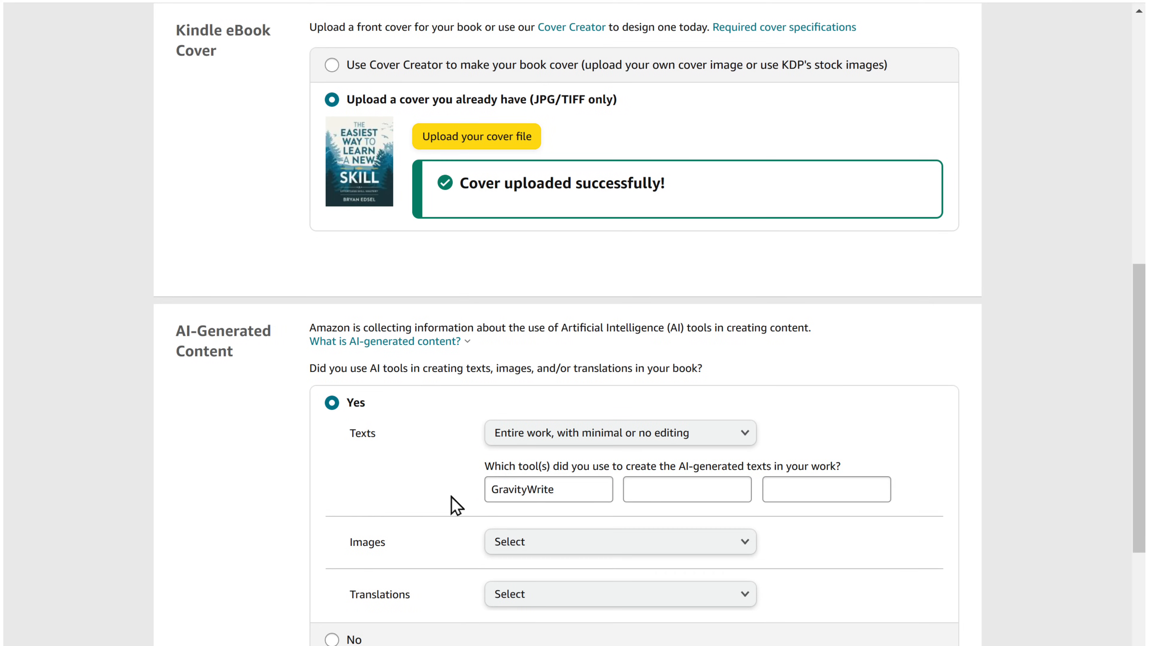
Mark a few minimally edited AI images and set AI translations to None.
{"action": "left_click", "coordinate": [577, 542]}
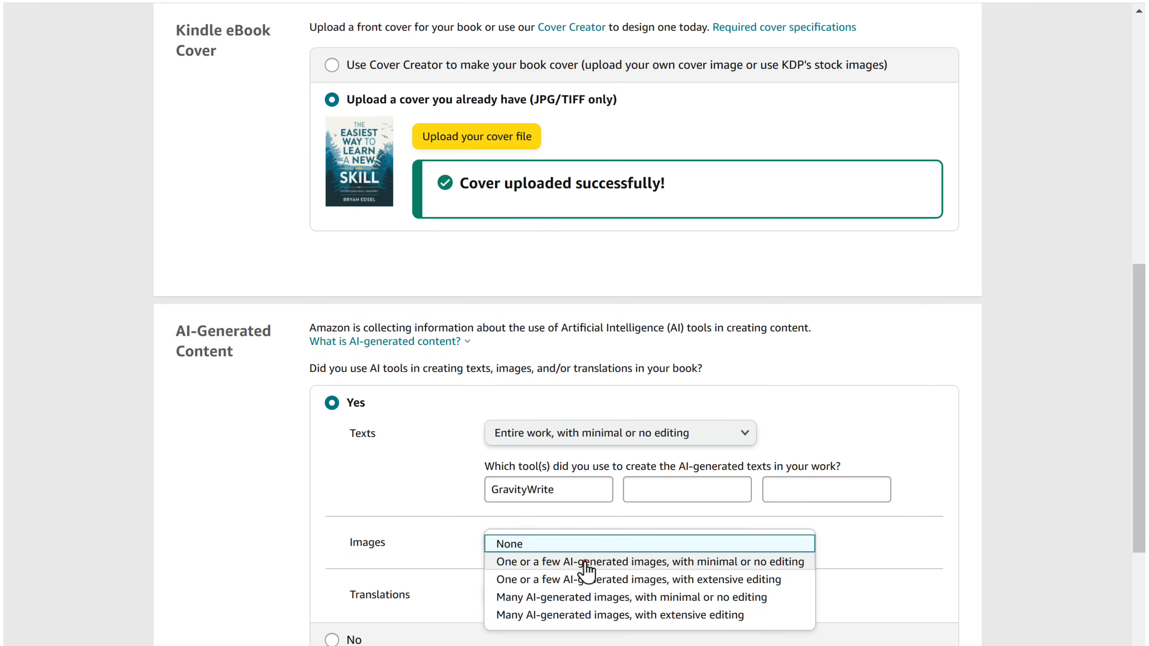
{"action": "left_click", "coordinate": [584, 563]}
{"action": "scroll", "coordinate": [586, 489], "scroll_direction": "down", "scroll_amount": 2}
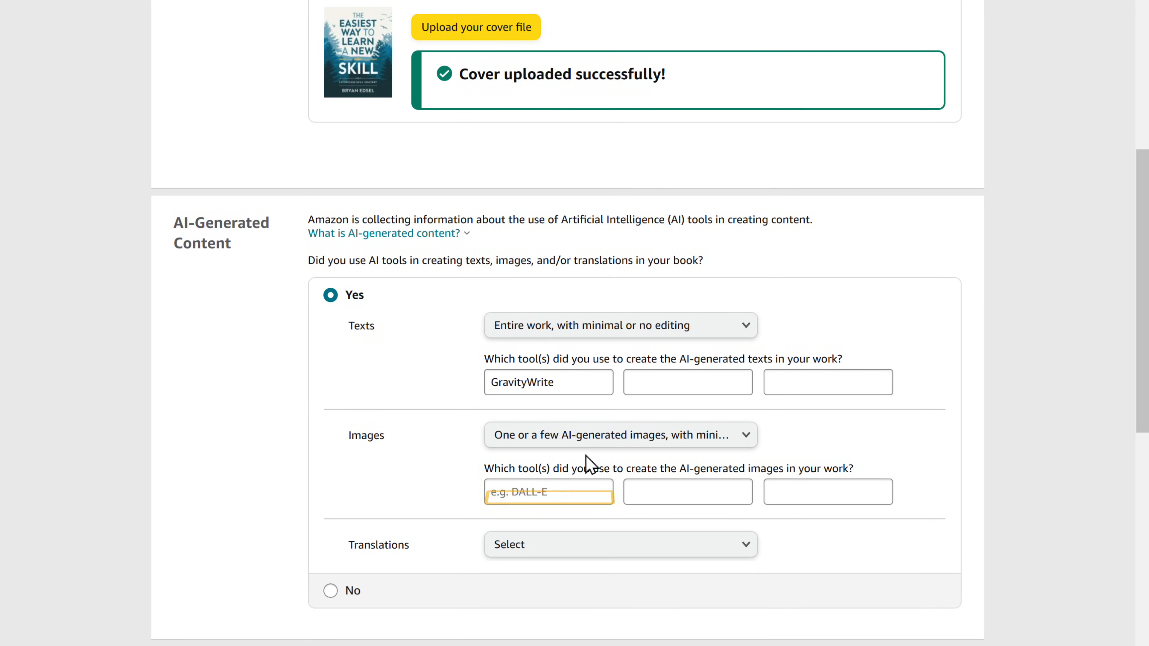
{"action": "left_click", "coordinate": [500, 494]}
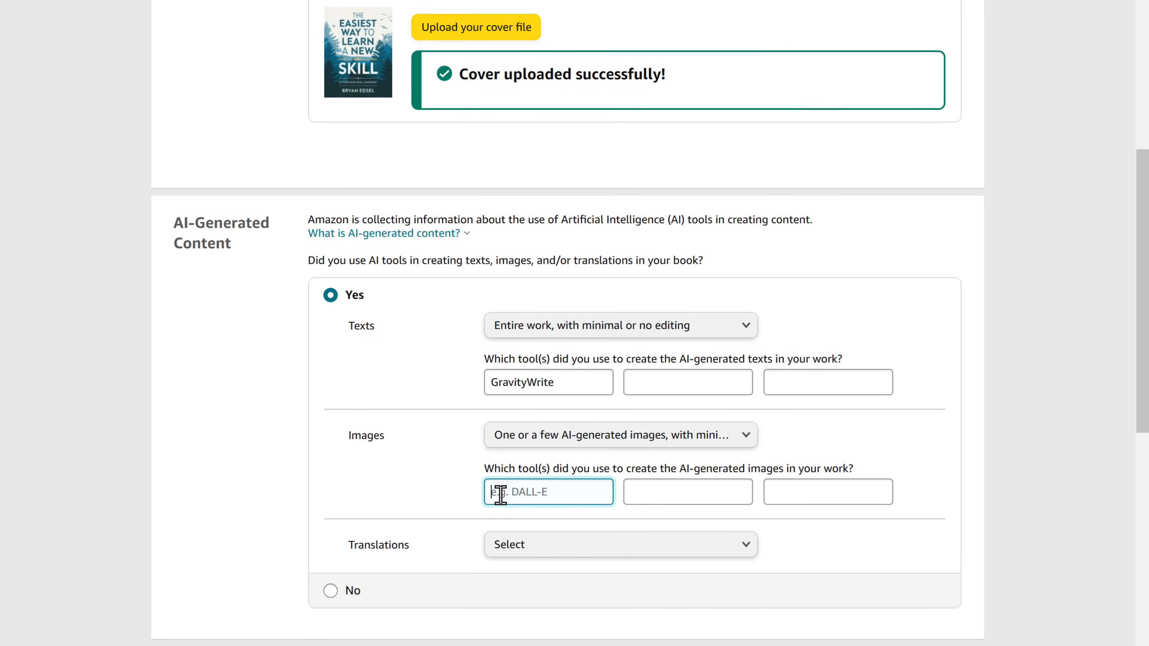
{"action": "left_click", "coordinate": [556, 546]}
{"action": "left_click", "coordinate": [556, 547]}
{"action": "scroll", "coordinate": [560, 552], "scroll_direction": "down", "scroll_amount": 10}
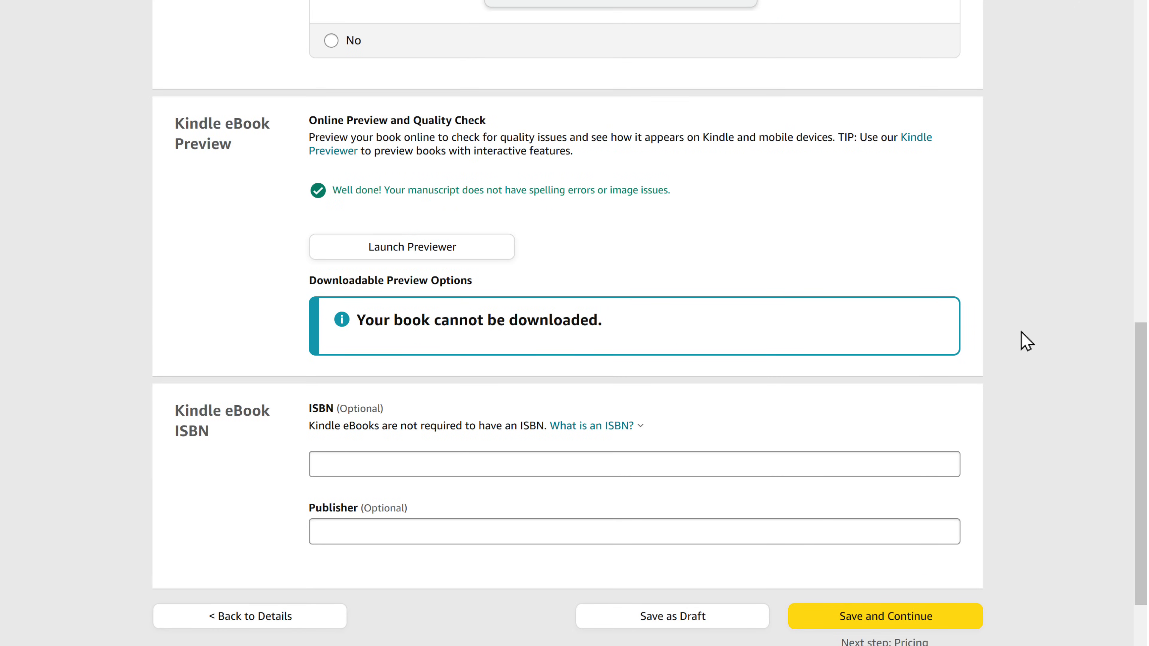
Review the book in the online previewer, then save the content and continue to pricing.
{"action": "left_click", "coordinate": [406, 256]}
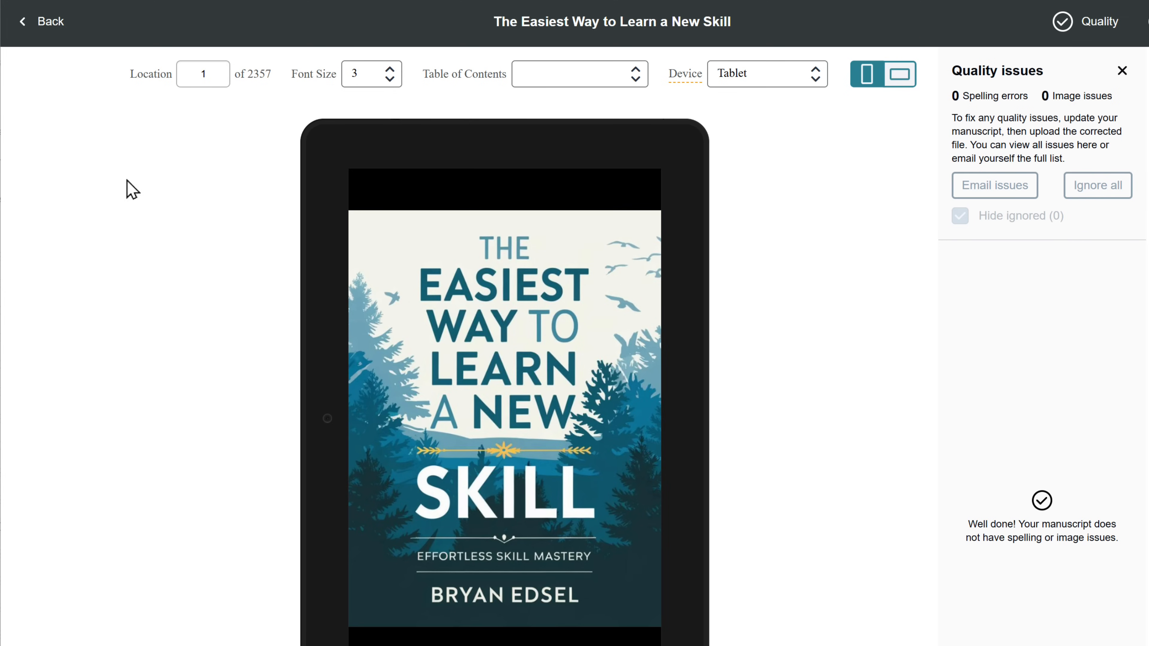
{"action": "left_click", "coordinate": [41, 20]}
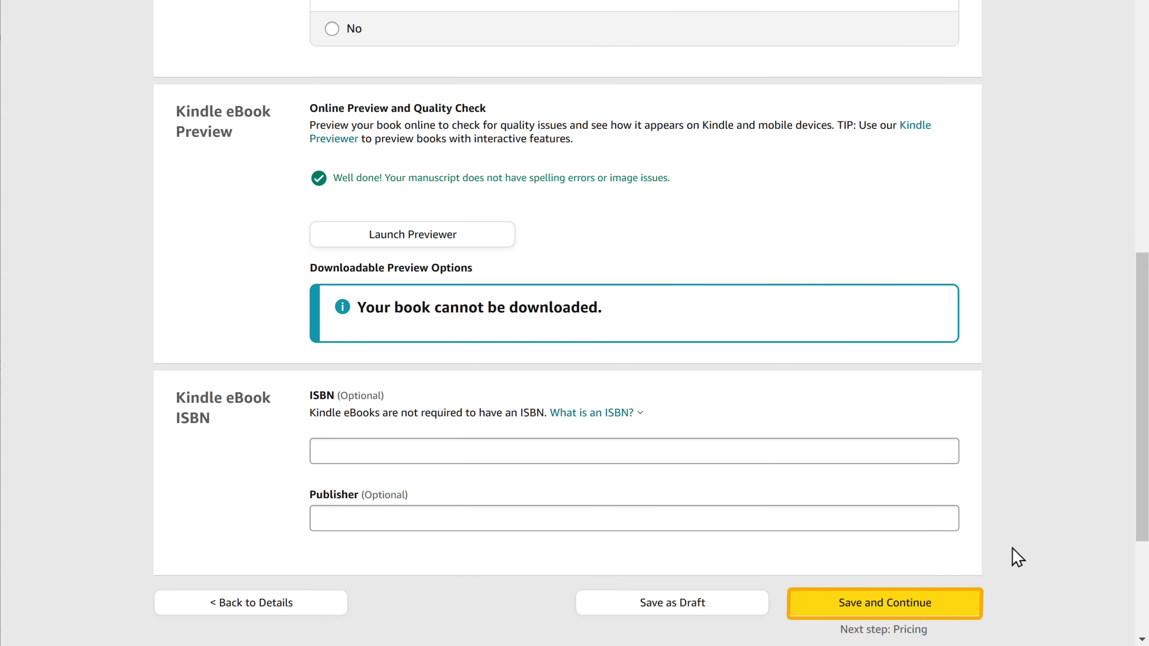
{"action": "left_click", "coordinate": [880, 603]}
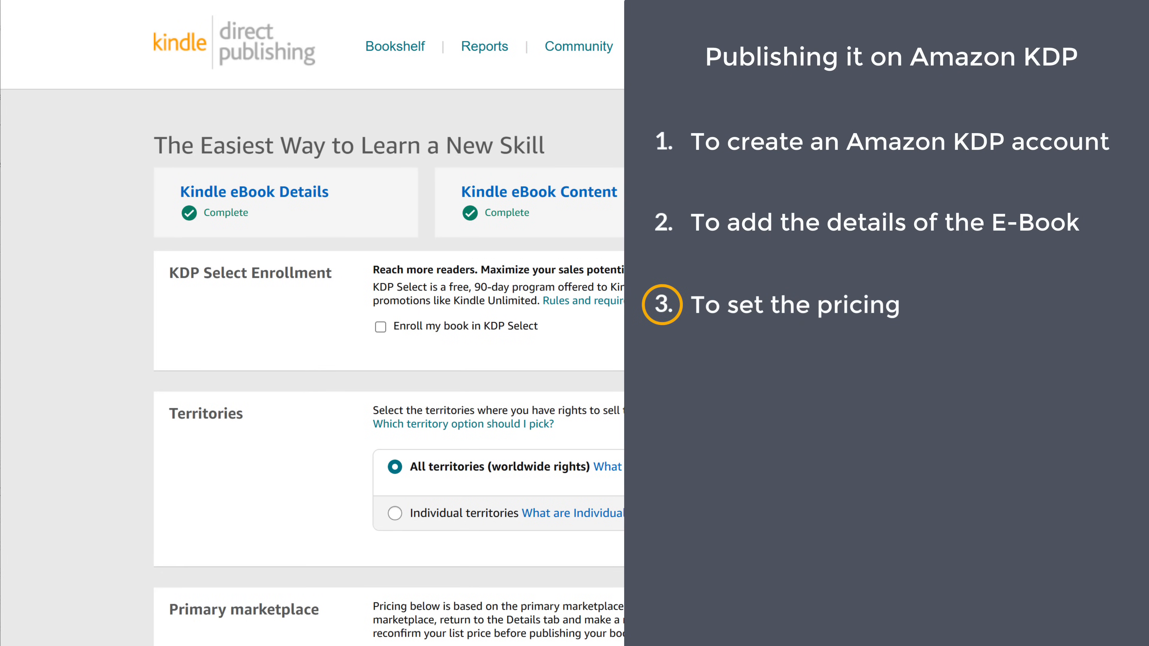
Choose 70% royalty and a 7 USD Amazon.com list price.
{"action": "scroll", "coordinate": [1026, 444], "scroll_direction": "down", "scroll_amount": 15}
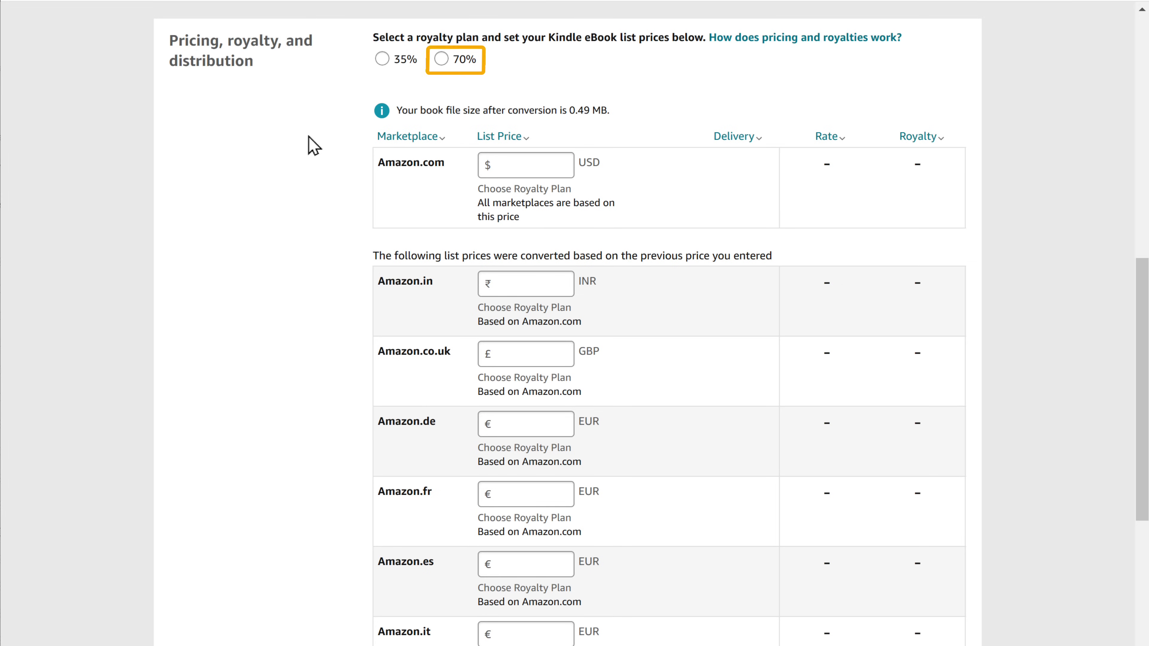
{"action": "left_click", "coordinate": [440, 61]}
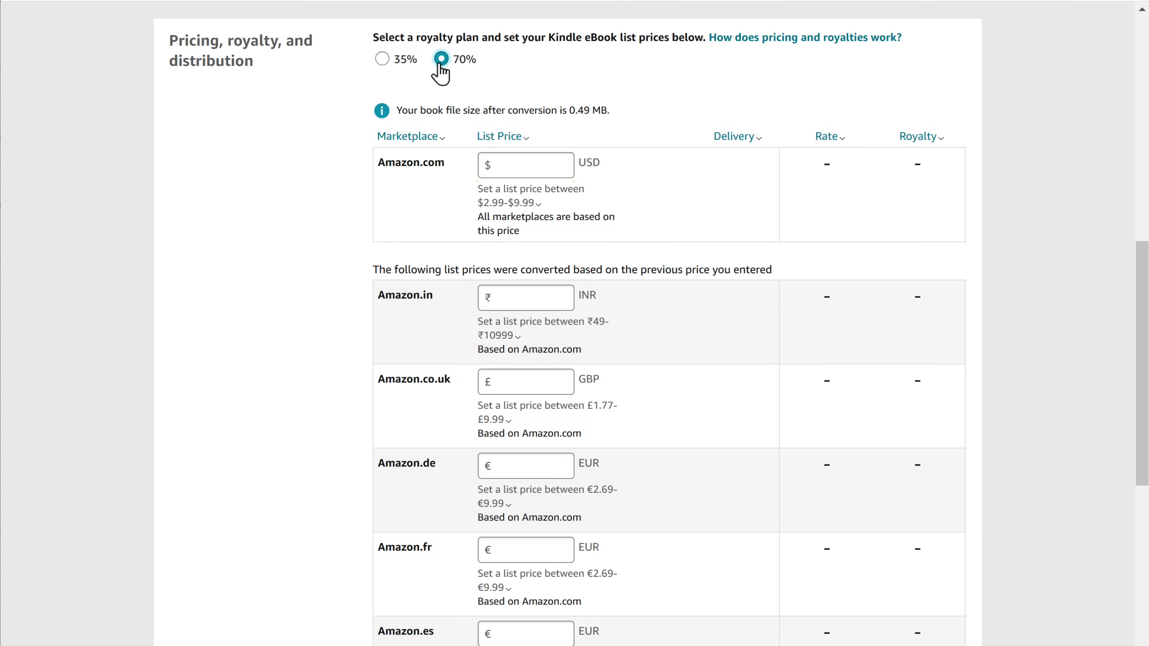
{"action": "left_click", "coordinate": [504, 163]}
{"action": "type", "text": "7"}
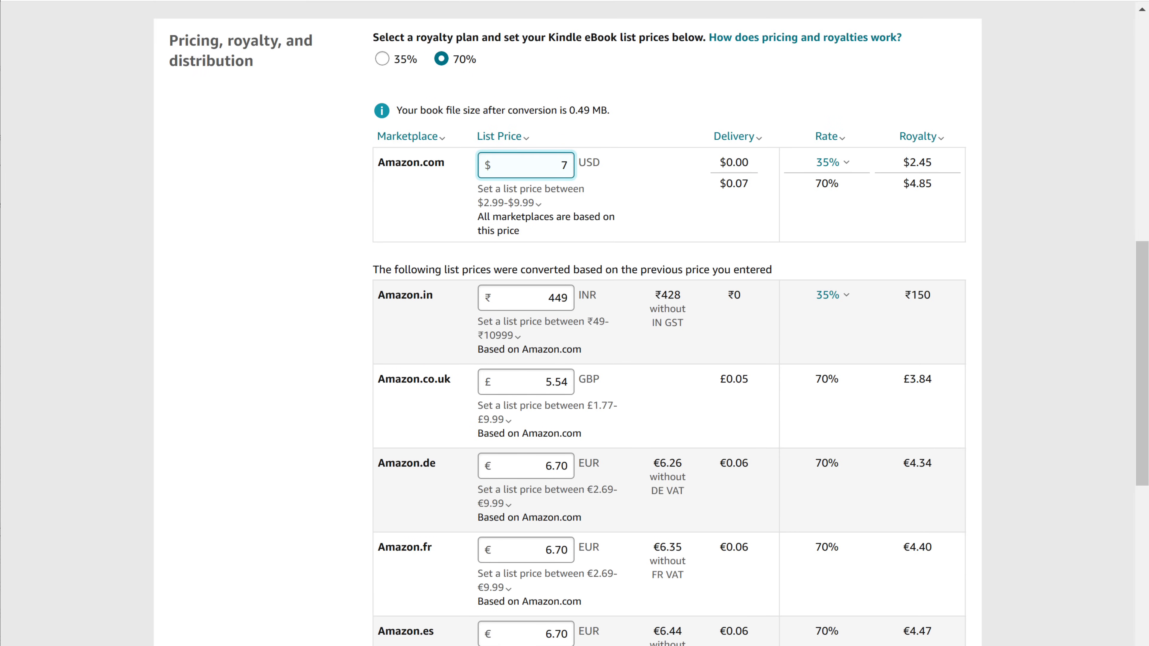
{"action": "scroll", "coordinate": [349, 618], "scroll_direction": "down", "scroll_amount": 15}
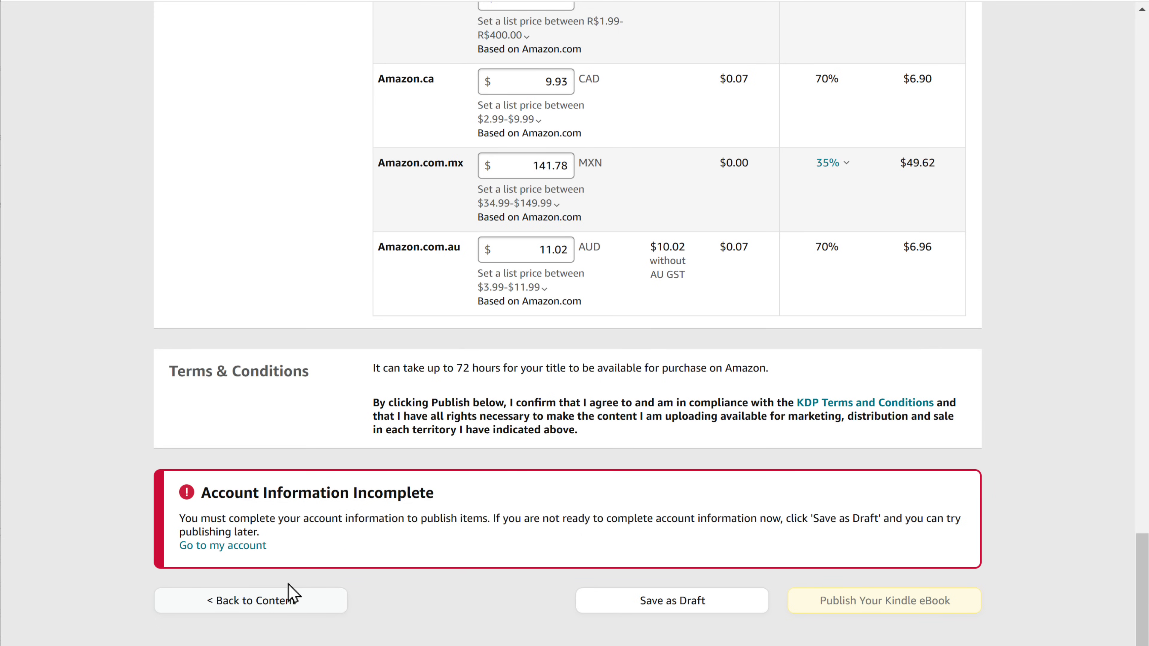
Sign in to the account settings with the account password.
{"action": "left_click", "coordinate": [226, 547]}
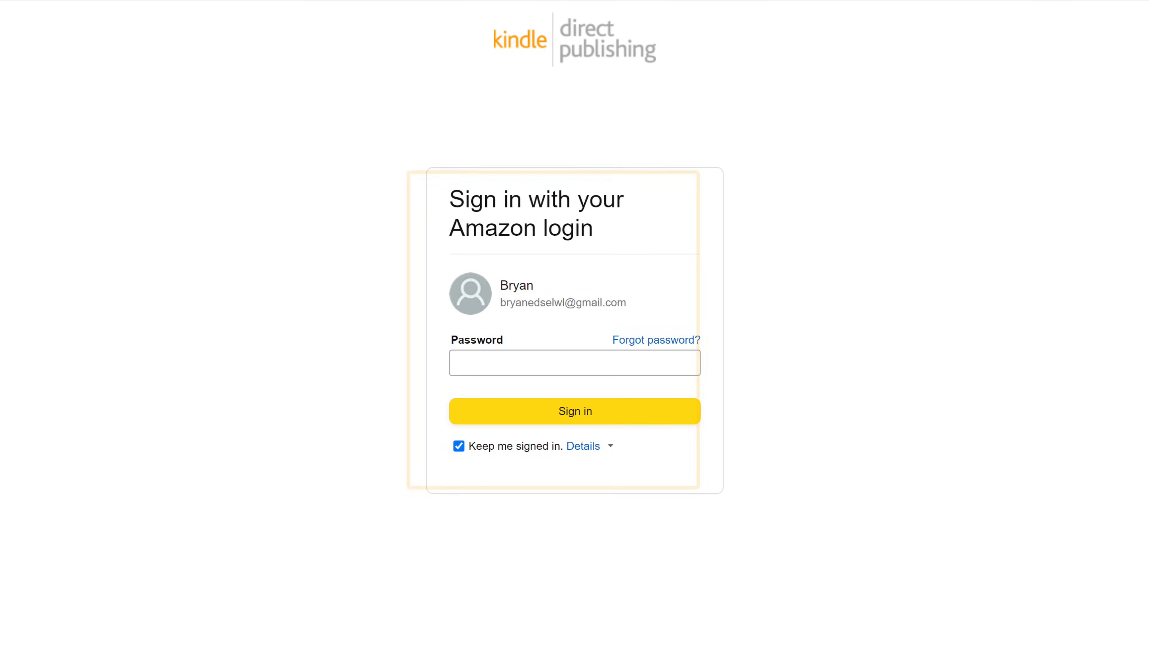
{"action": "left_click", "coordinate": [460, 363]}
{"action": "left_click", "coordinate": [579, 413]}
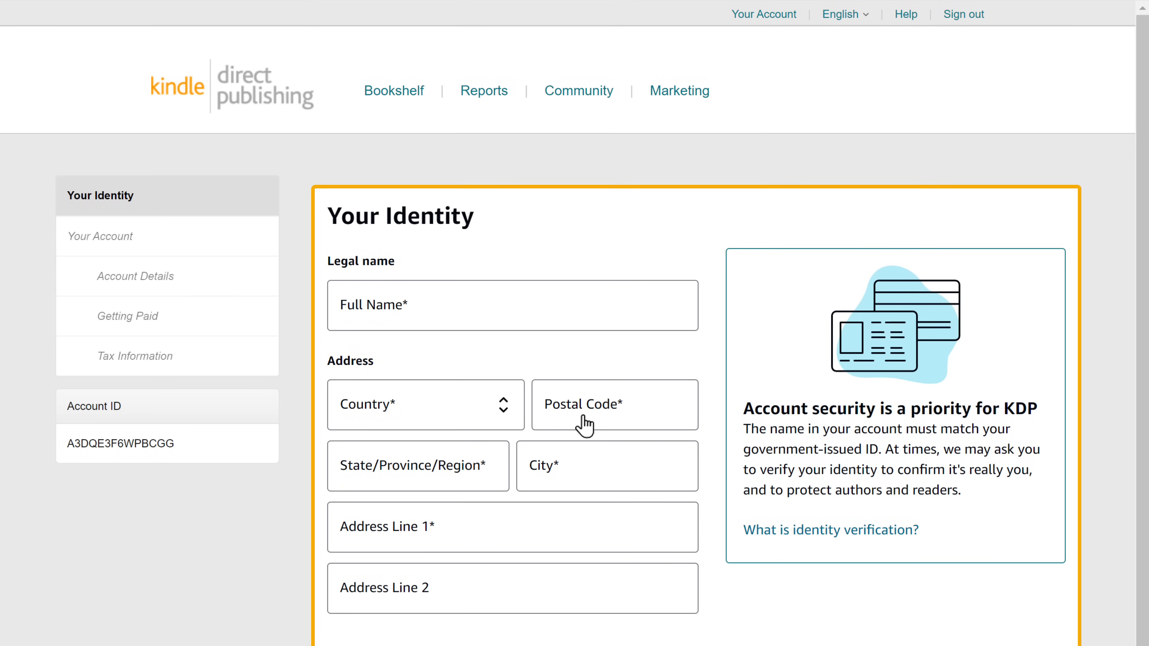
Fill in the legal full name, address, date of birth and phone, and save the identity.
{"action": "left_click", "coordinate": [418, 303]}
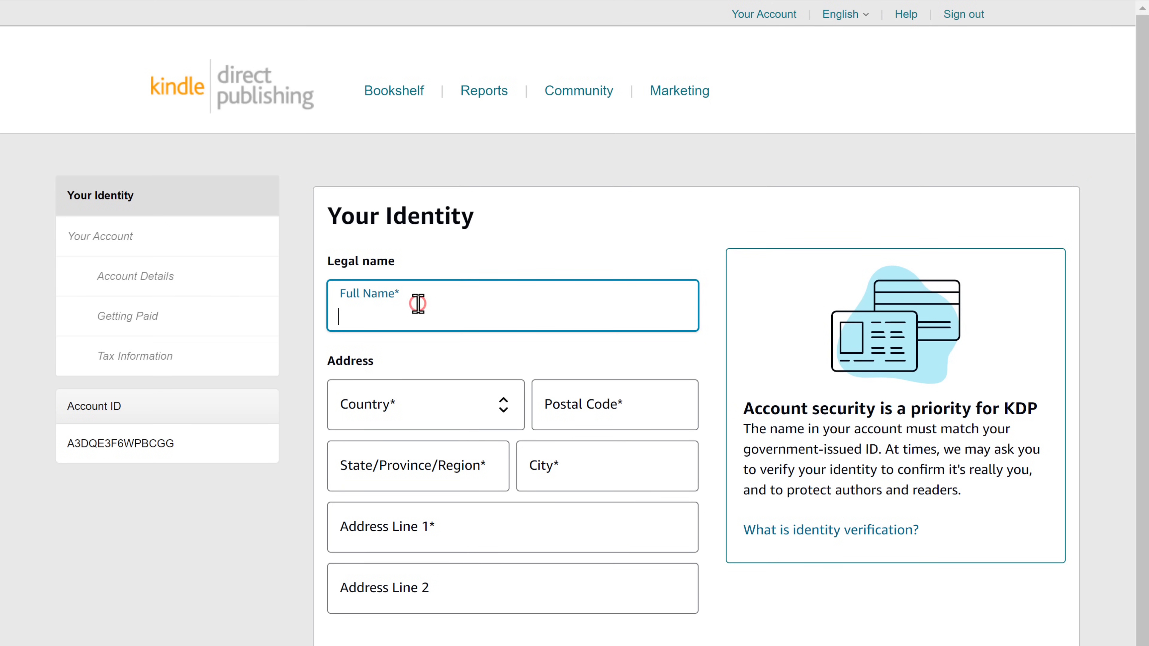
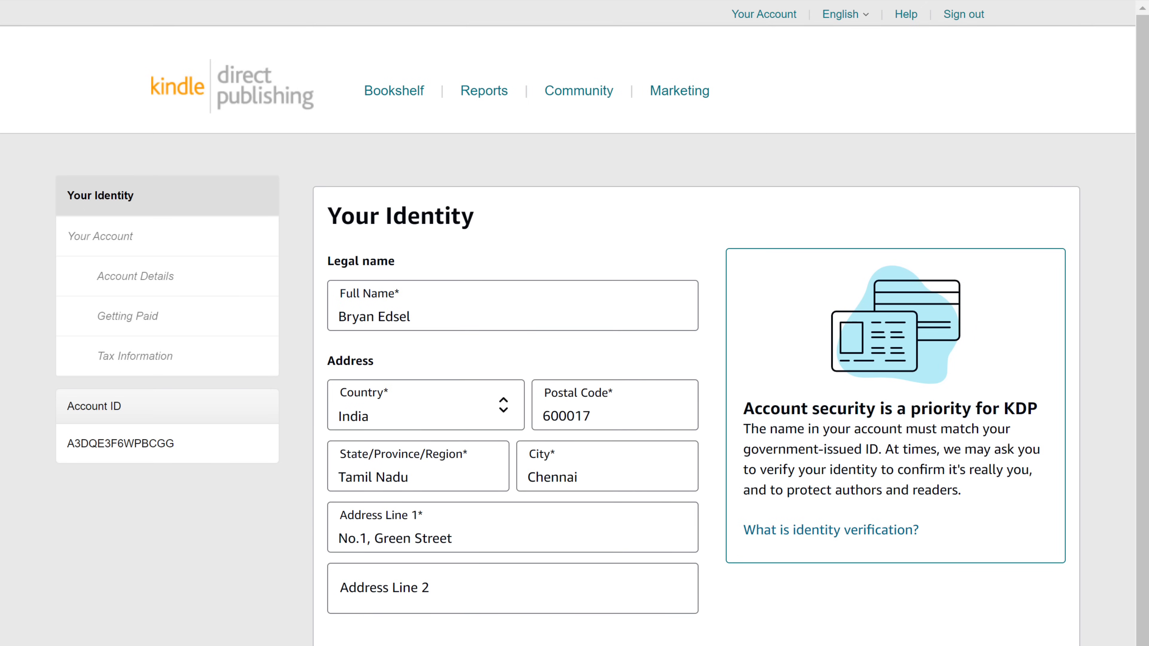
{"action": "scroll", "coordinate": [477, 257], "scroll_direction": "down", "scroll_amount": 4}
{"action": "scroll", "coordinate": [810, 494], "scroll_direction": "down", "scroll_amount": 1}
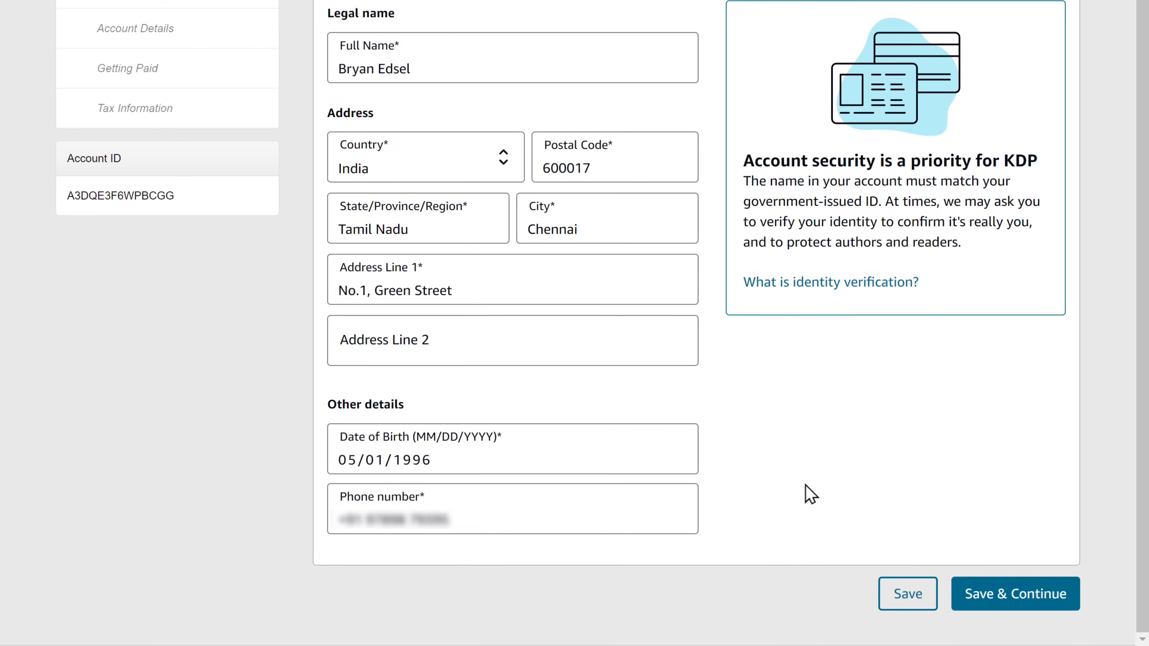
{"action": "left_click", "coordinate": [1013, 608]}
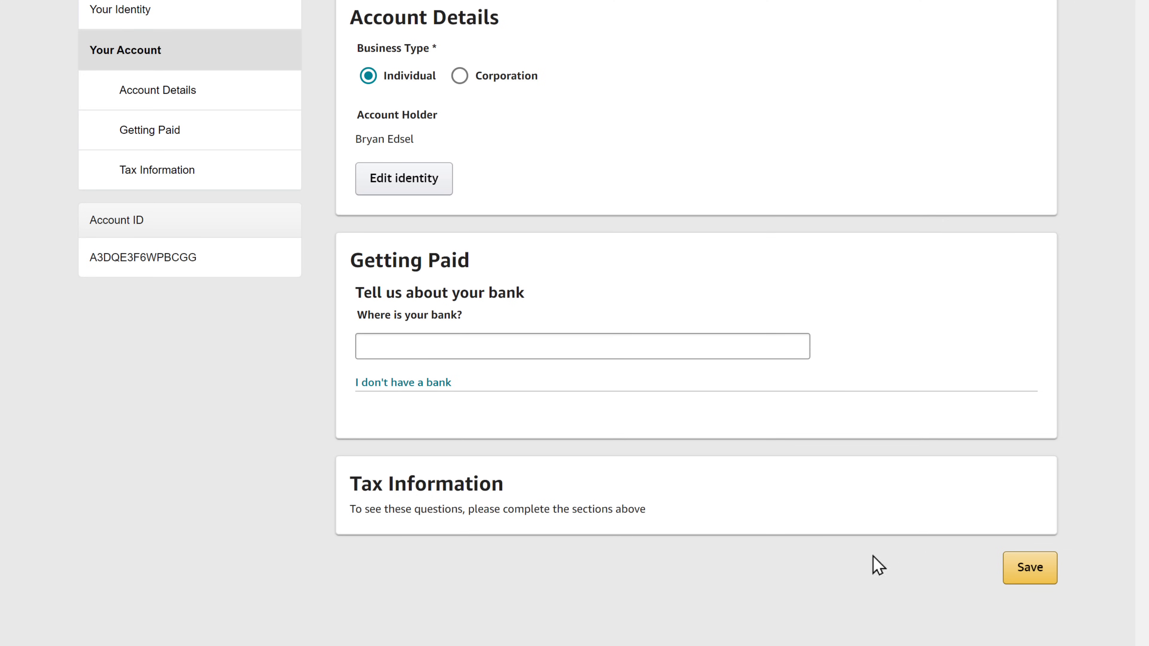
Enter an India bank account with its account number, confirmation and IFSC code.
{"action": "left_click", "coordinate": [372, 346]}
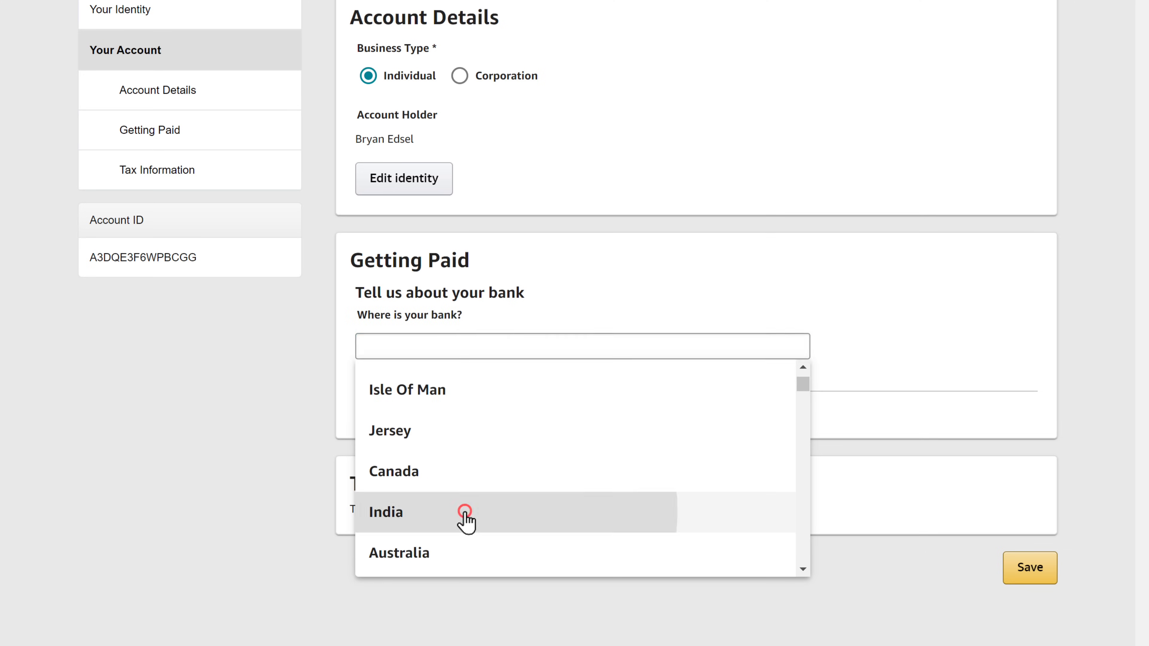
{"action": "left_click", "coordinate": [464, 519]}
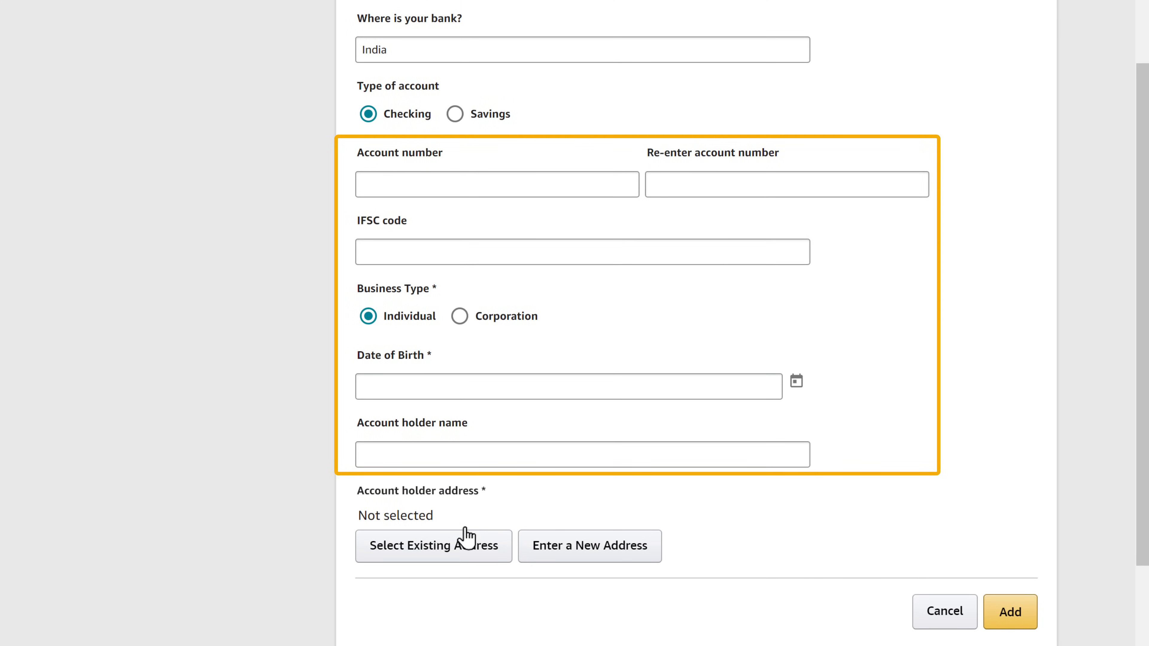
{"action": "left_click", "coordinate": [370, 185]}
{"action": "key", "text": "Tab"}
{"action": "type", "text": "1234567890"}
{"action": "key", "text": "Tab"}
{"action": "type", "text": "SBIN0001234"}
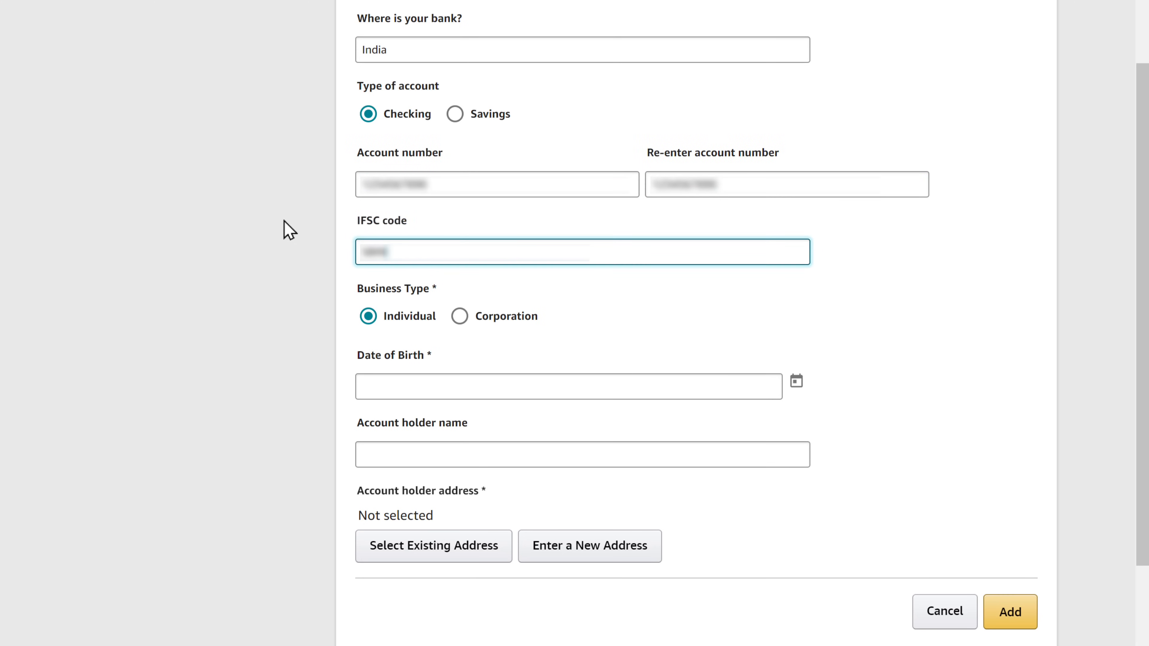
{"action": "key", "text": "Tab"}
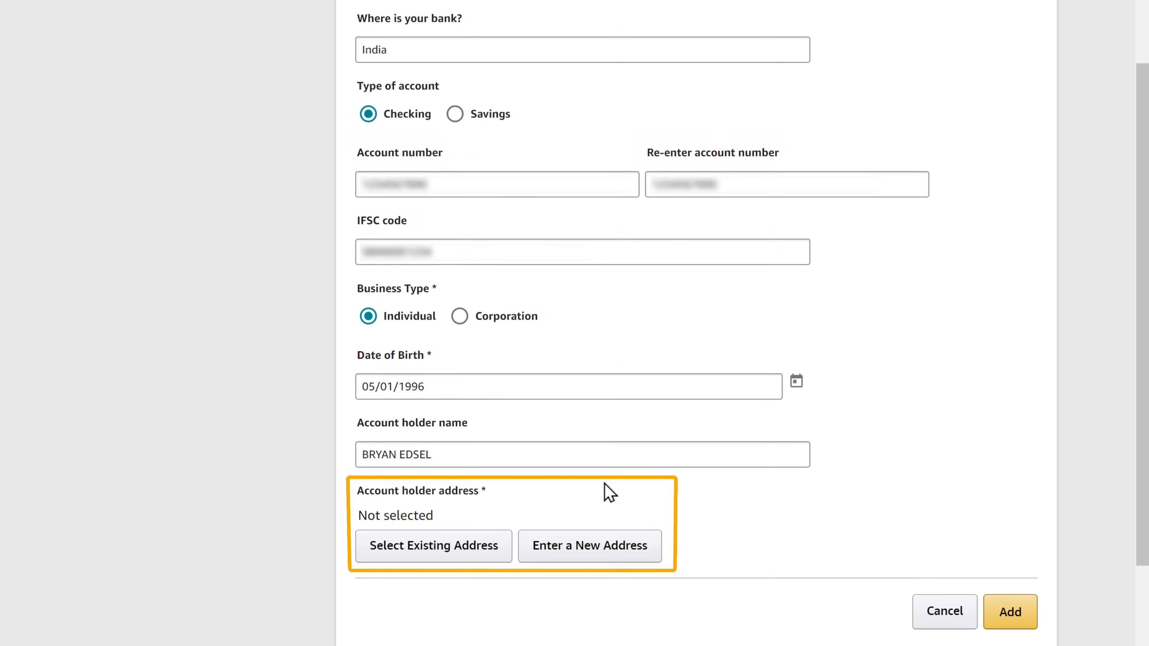
Use the saved address as the account holder address and add the bank account.
{"action": "left_click", "coordinate": [458, 547]}
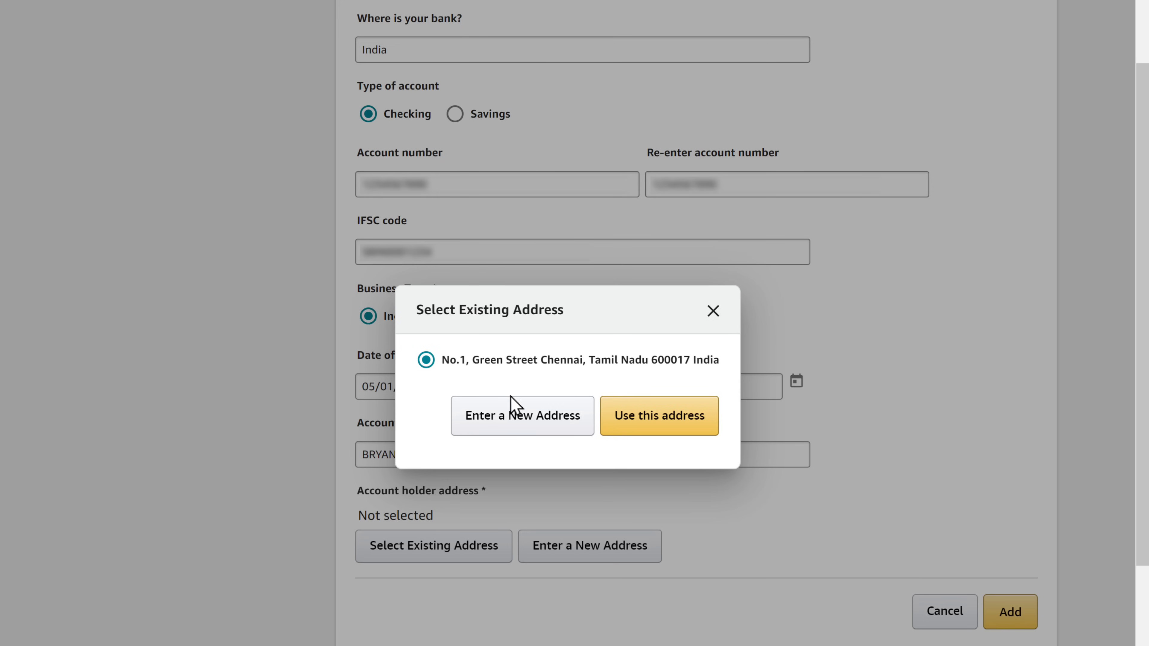
{"action": "left_click", "coordinate": [656, 435]}
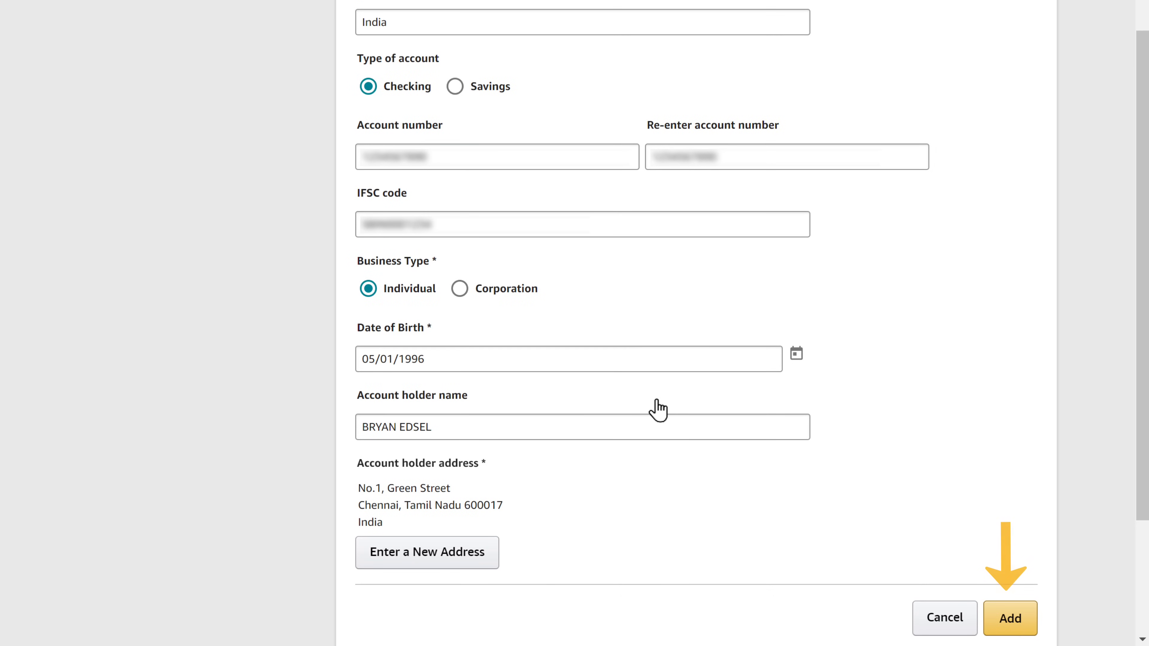
{"action": "left_click", "coordinate": [1010, 618]}
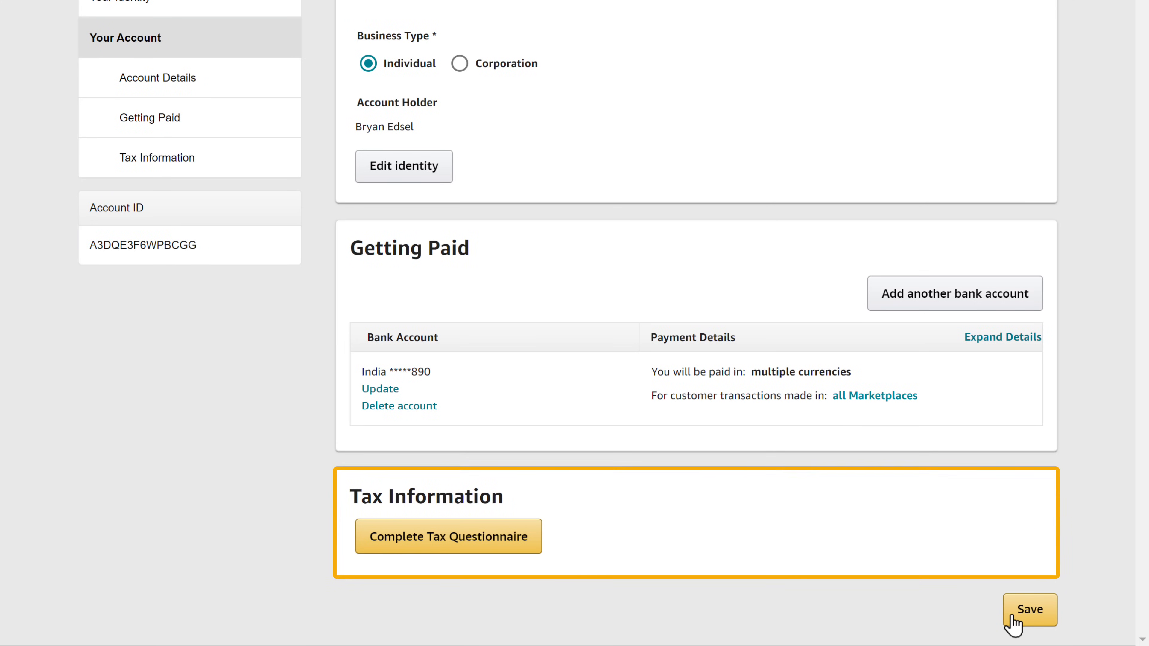
Start the tax questionnaire, answering No to U.S. person and intermediary agent.
{"action": "left_click", "coordinate": [457, 546]}
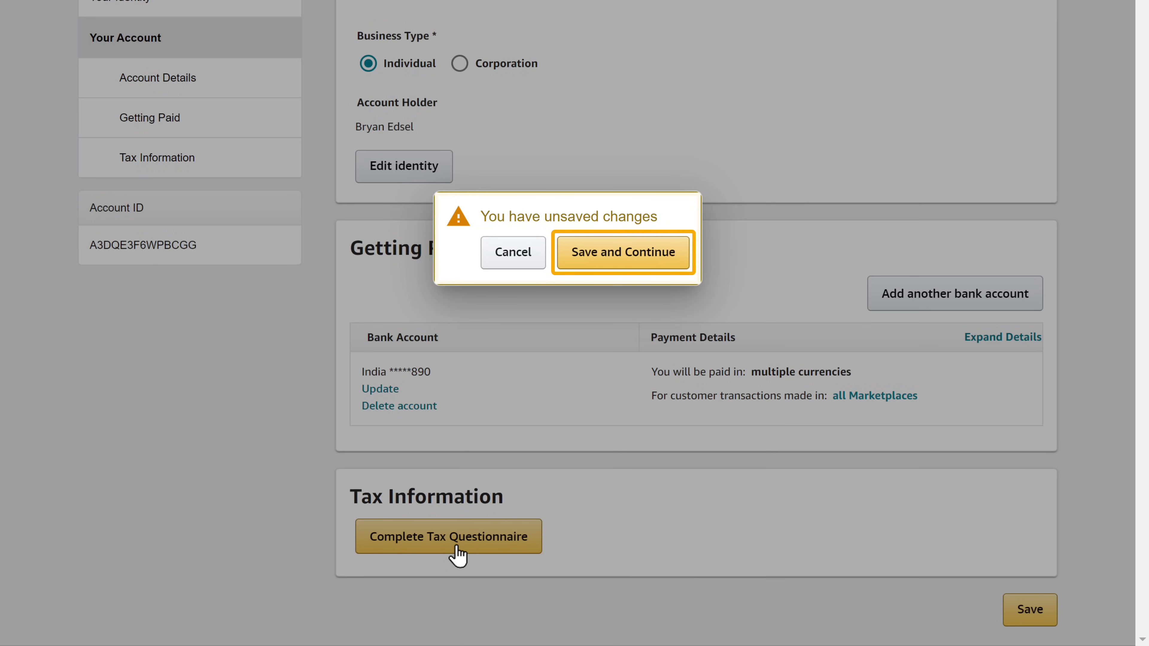
{"action": "left_click", "coordinate": [628, 260]}
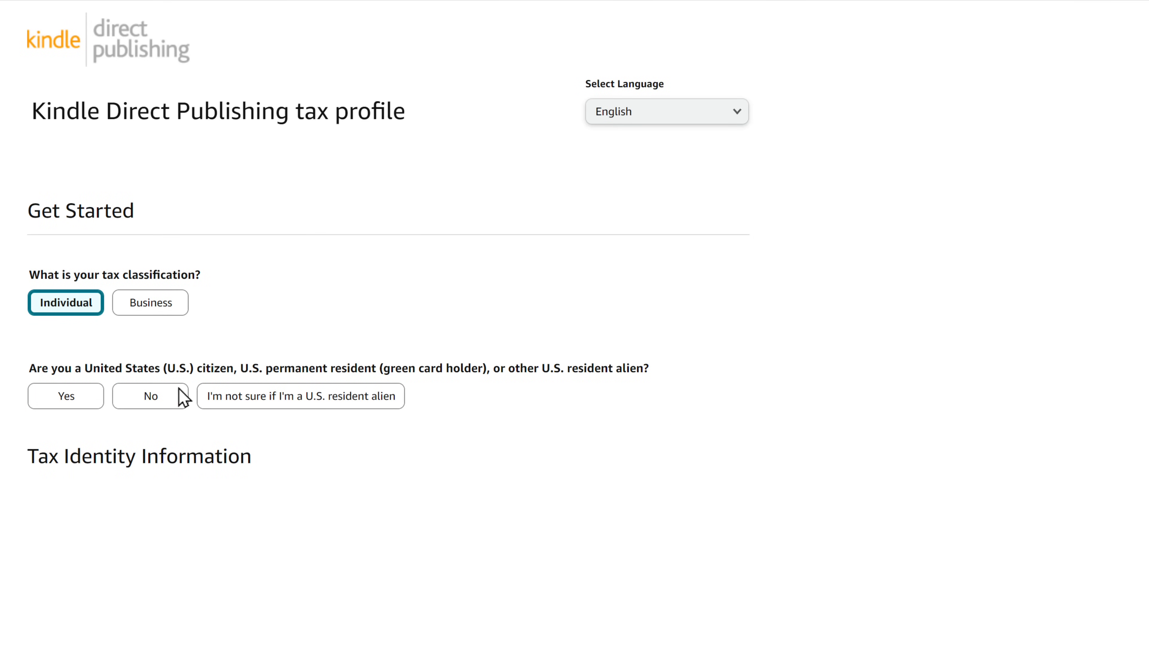
{"action": "left_click", "coordinate": [151, 397]}
{"action": "left_click", "coordinate": [150, 500]}
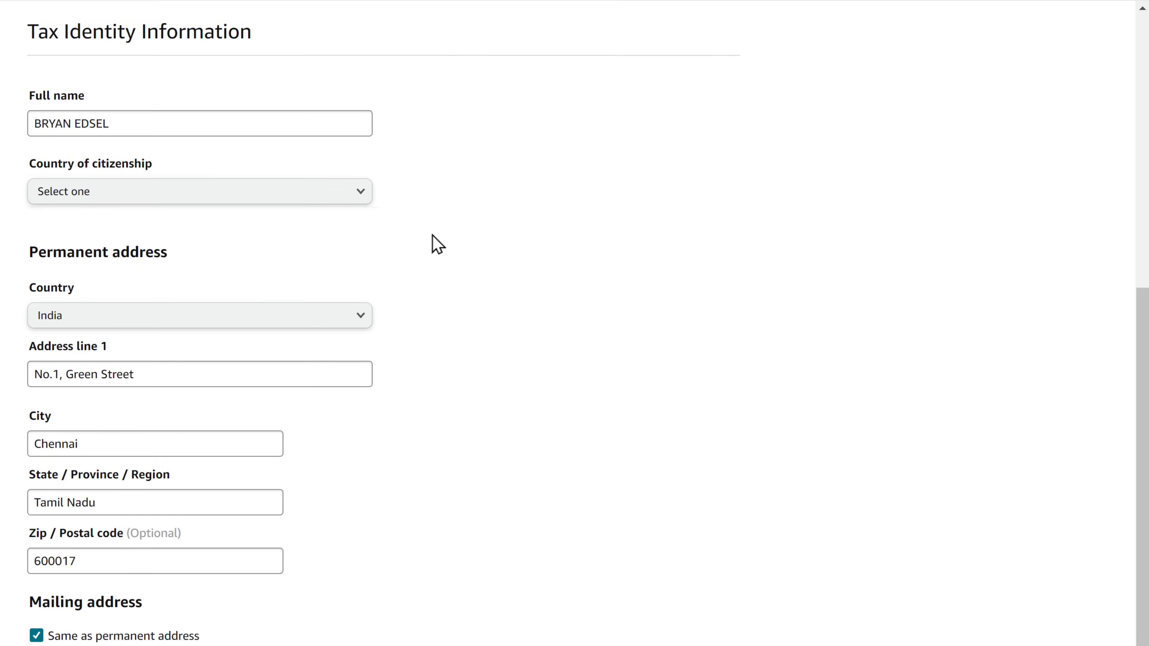
Set India as country of citizenship and enter the taxpayer identification number.
{"action": "left_click", "coordinate": [360, 193]}
{"action": "left_click_drag", "start_coordinate": [380, 221], "coordinate": [380, 458]}
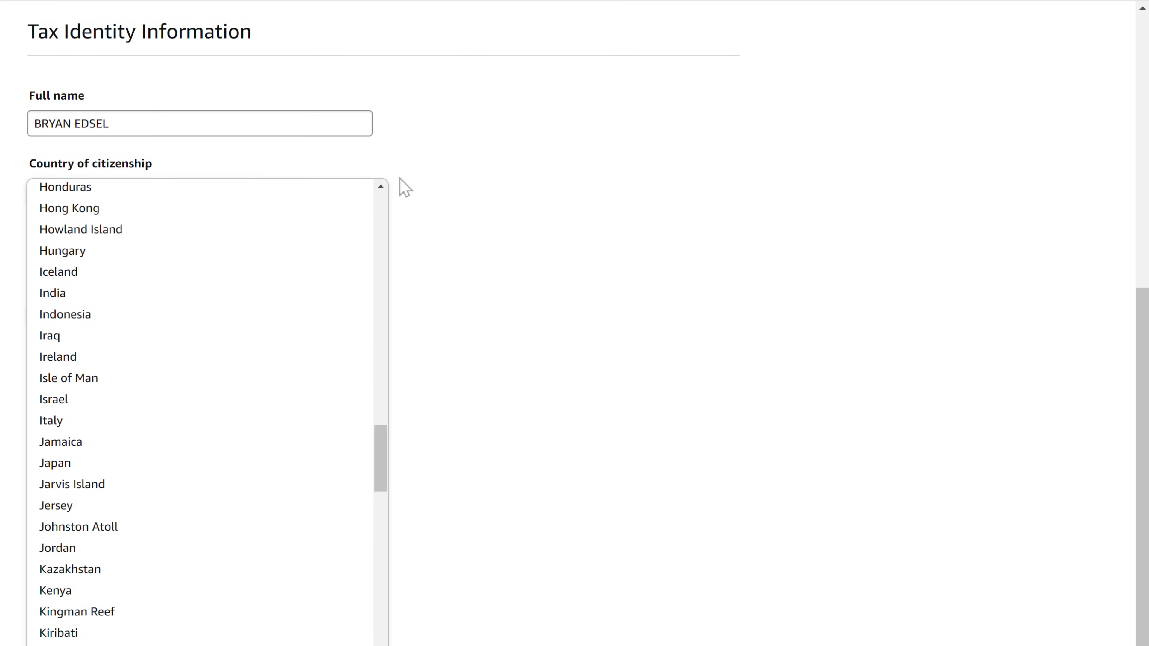
{"action": "left_click", "coordinate": [193, 302]}
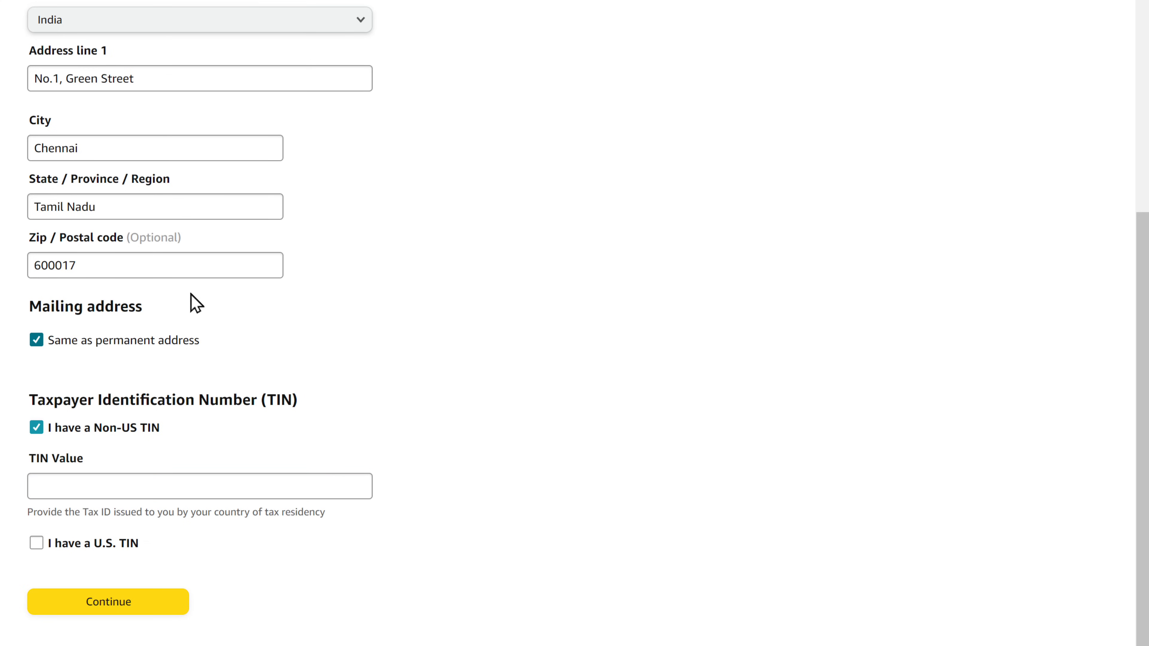
{"action": "left_click", "coordinate": [183, 485]}
{"action": "type", "text": "**********"}
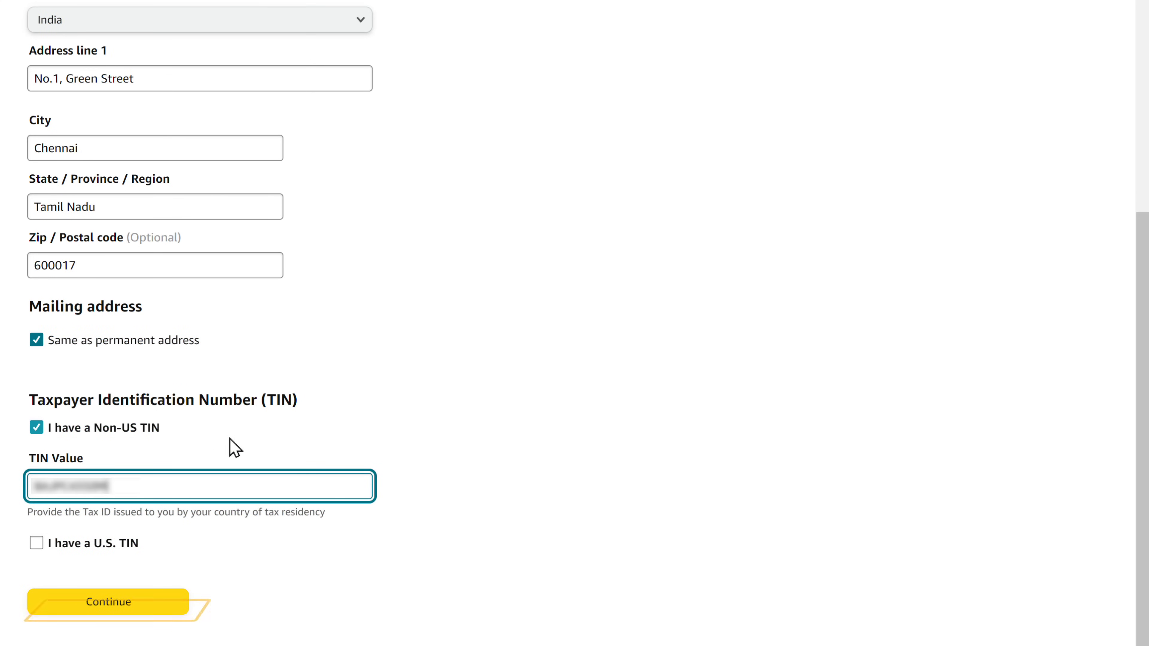
{"action": "left_click", "coordinate": [229, 439]}
{"action": "left_click", "coordinate": [115, 608]}
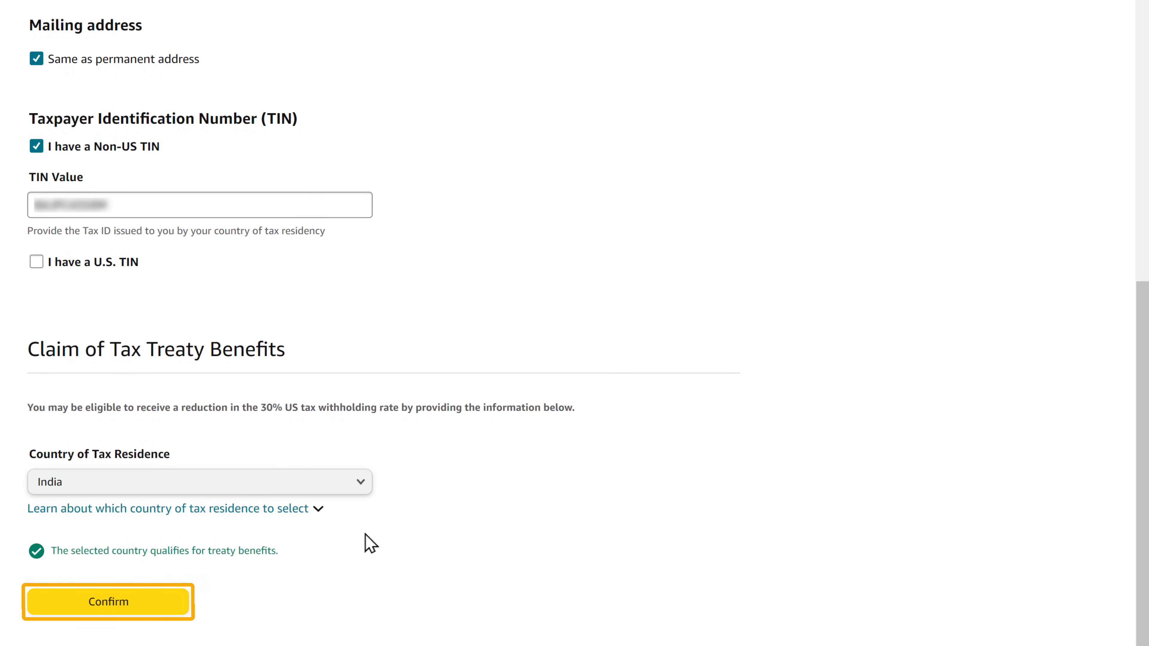
Confirm India as tax residence, sign the W-8BEN with the legal name, and submit it.
{"action": "left_click", "coordinate": [118, 611]}
{"action": "left_click", "coordinate": [118, 610]}
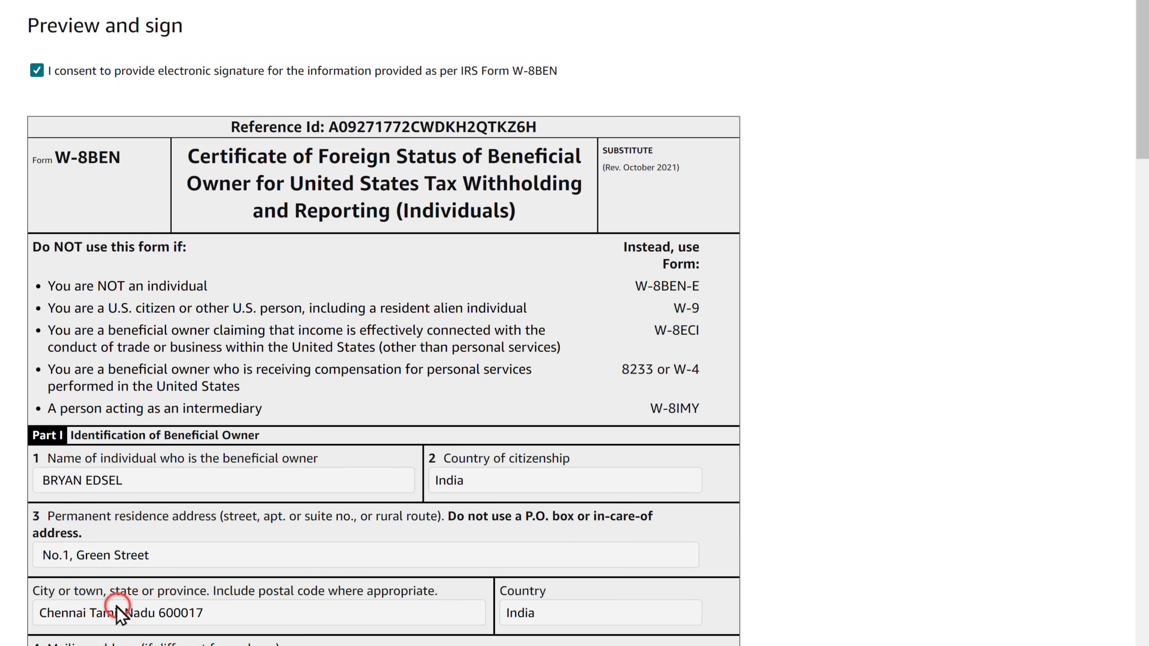
{"action": "scroll", "coordinate": [115, 607], "scroll_direction": "down", "scroll_amount": 20}
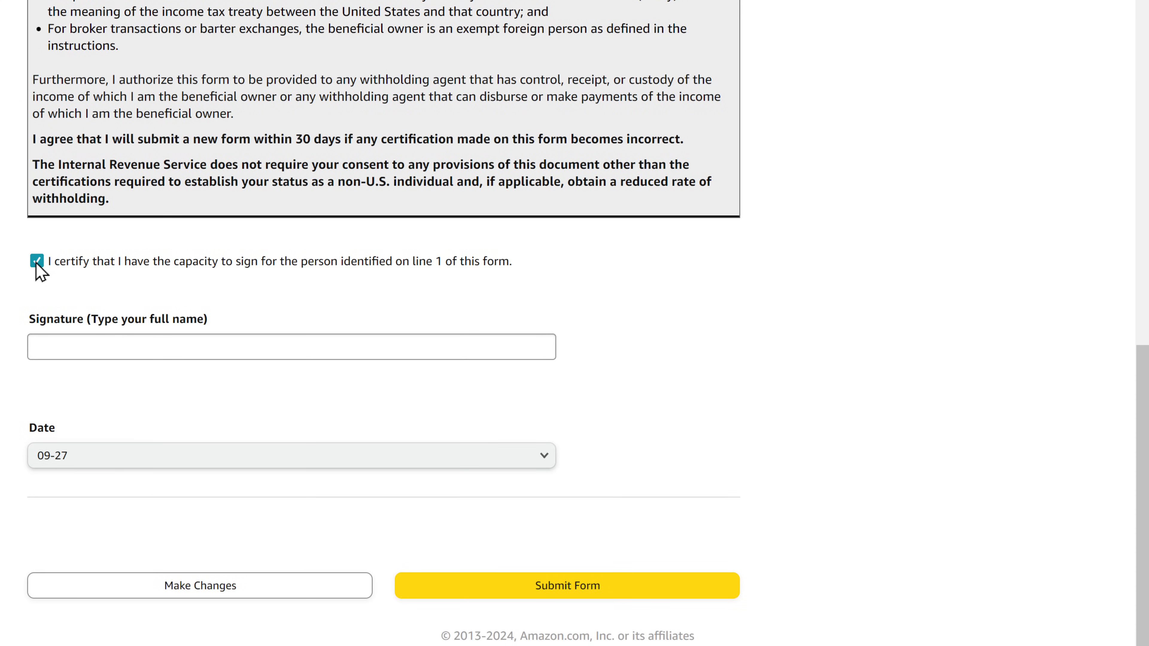
{"action": "left_click", "coordinate": [47, 346]}
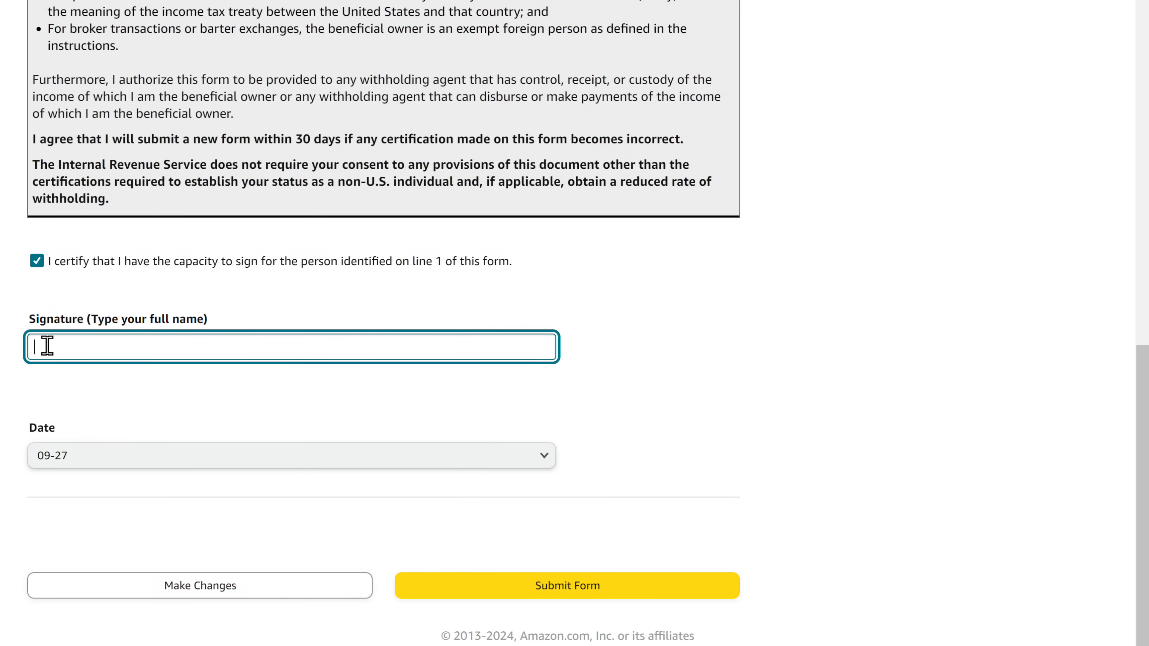
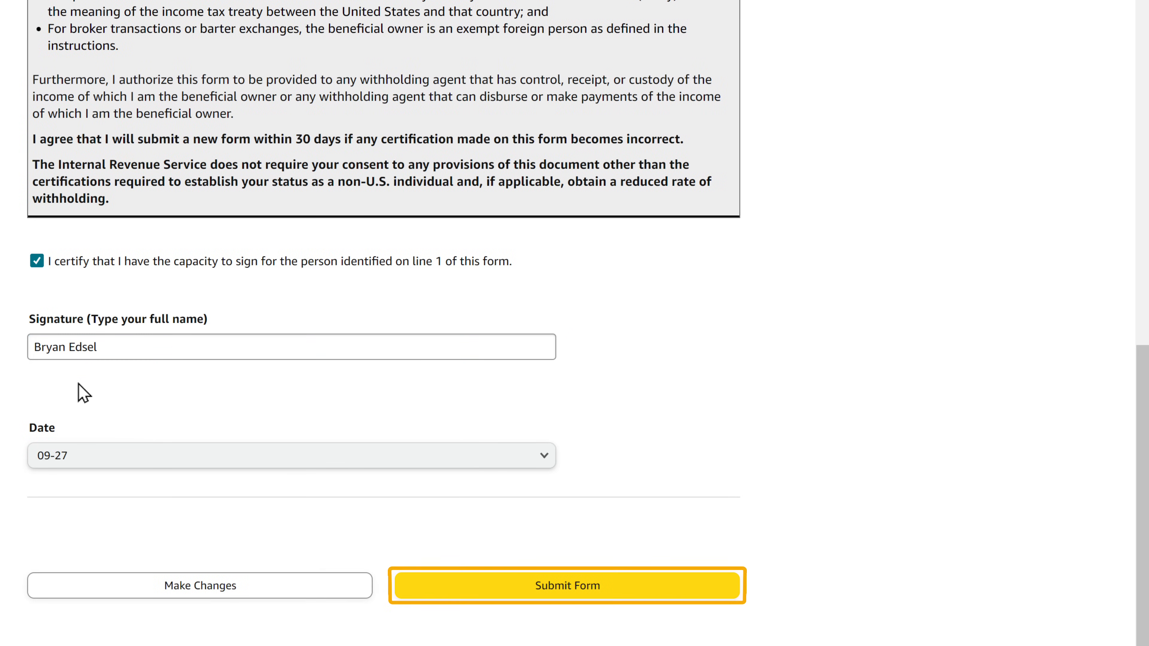
{"action": "left_click", "coordinate": [577, 587]}
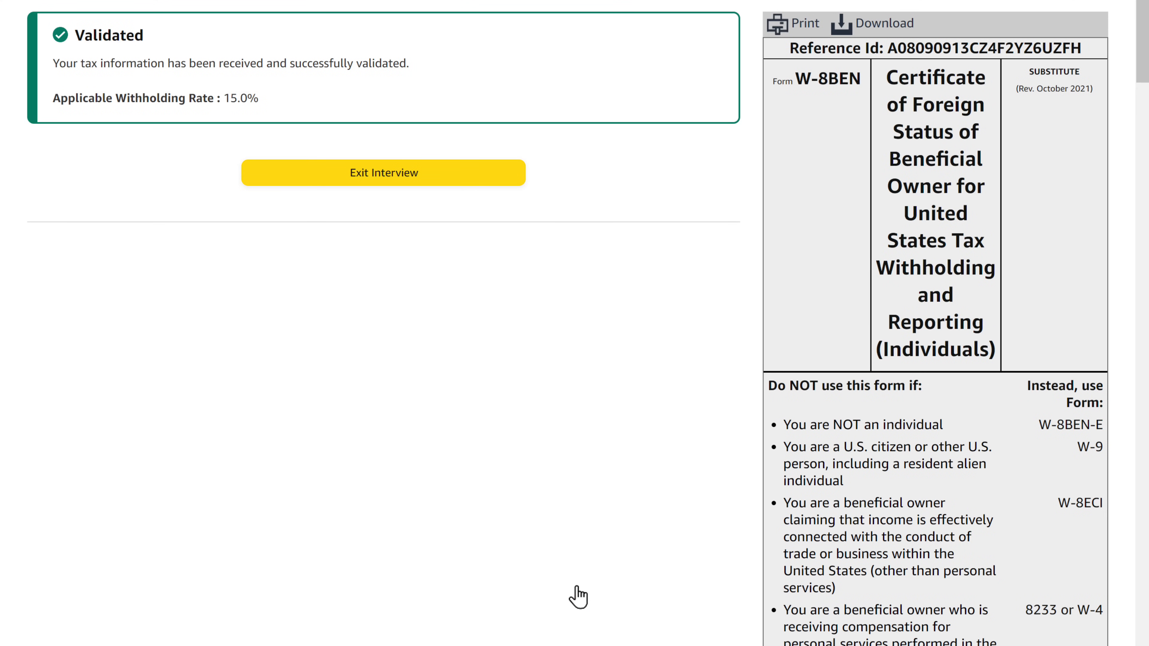
Exit the tax interview and save the completed account settings.
{"action": "scroll", "coordinate": [935, 323], "scroll_direction": "down", "scroll_amount": 20}
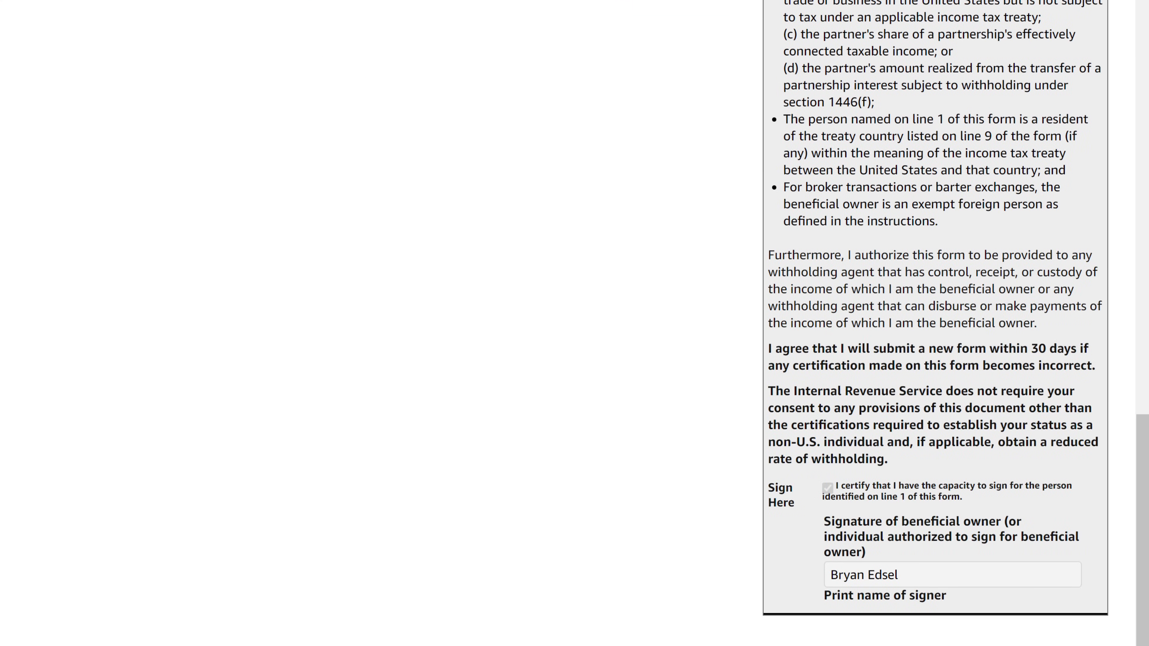
{"action": "scroll", "coordinate": [588, 150], "scroll_direction": "up", "scroll_amount": 20}
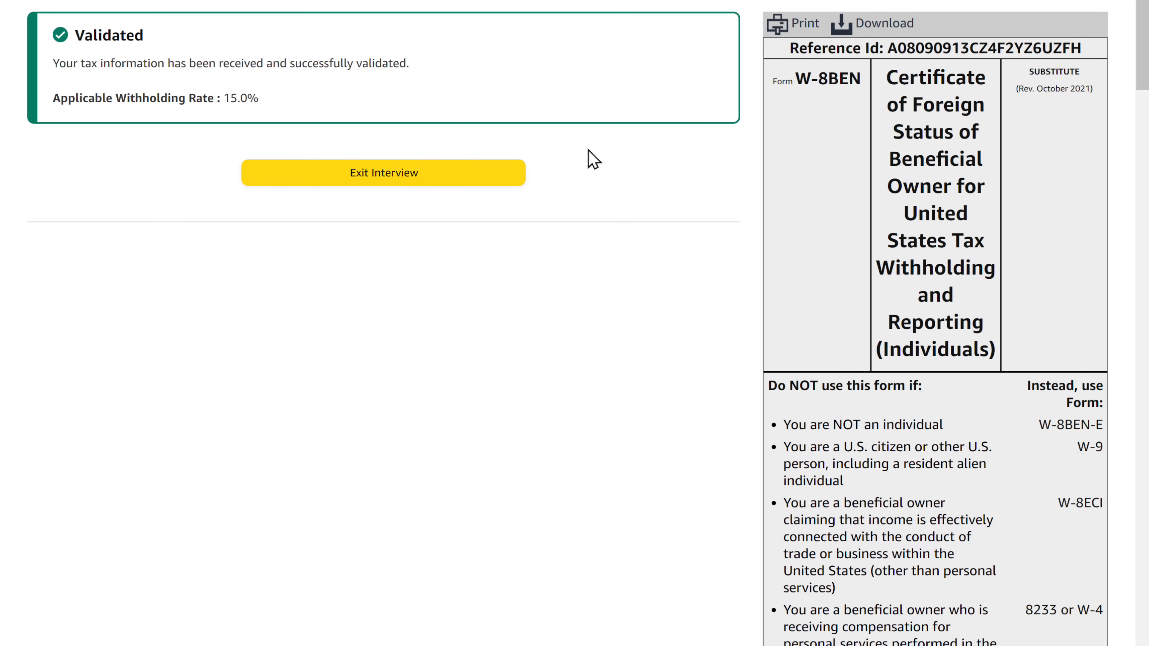
{"action": "left_click", "coordinate": [384, 192]}
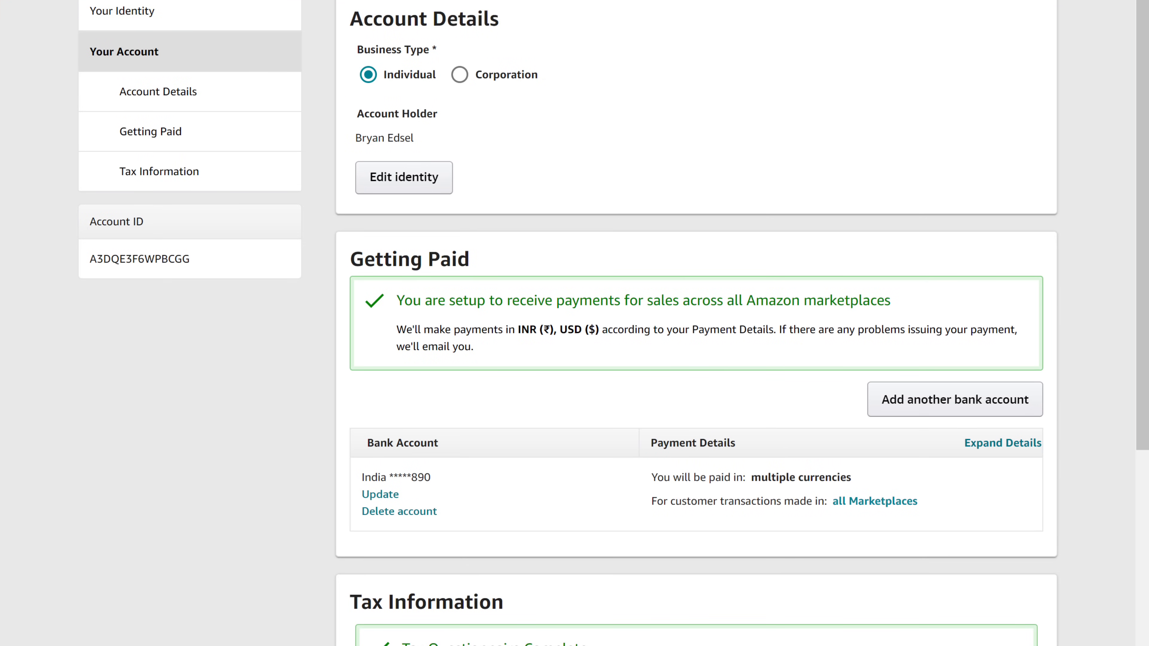
{"action": "scroll", "coordinate": [862, 575], "scroll_direction": "down", "scroll_amount": 5}
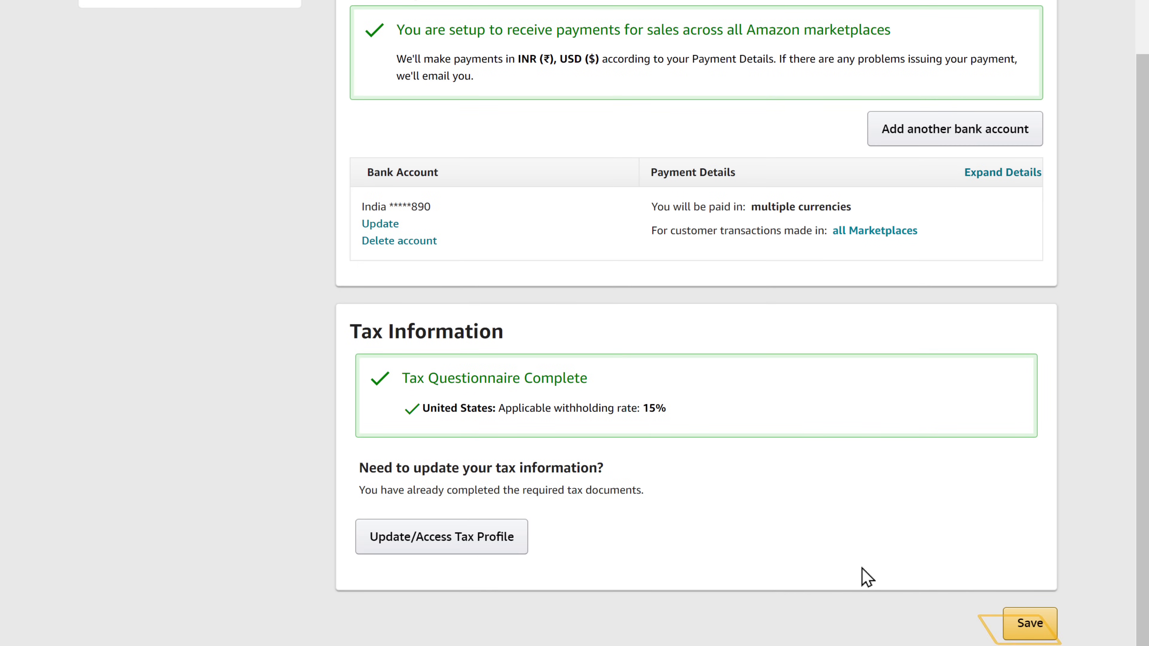
{"action": "left_click", "coordinate": [1027, 627]}
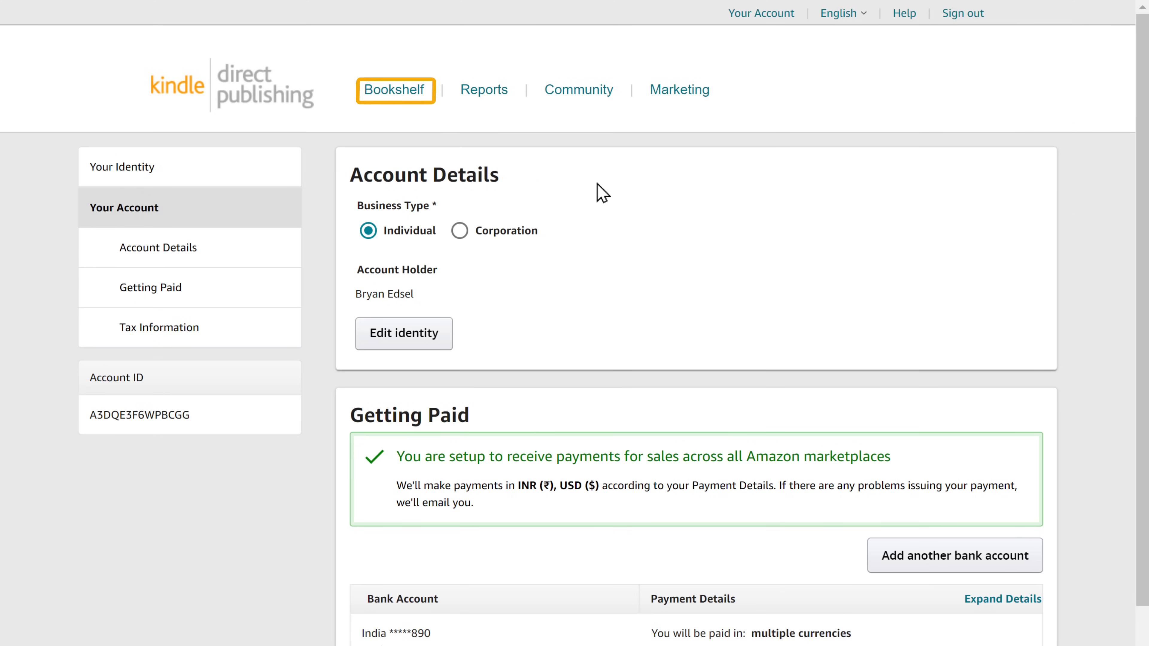
From the Bookshelf, save details and content of 'The Easiest Way to Learn a New Skill', then publish it at $7.00.
{"action": "left_click", "coordinate": [398, 91]}
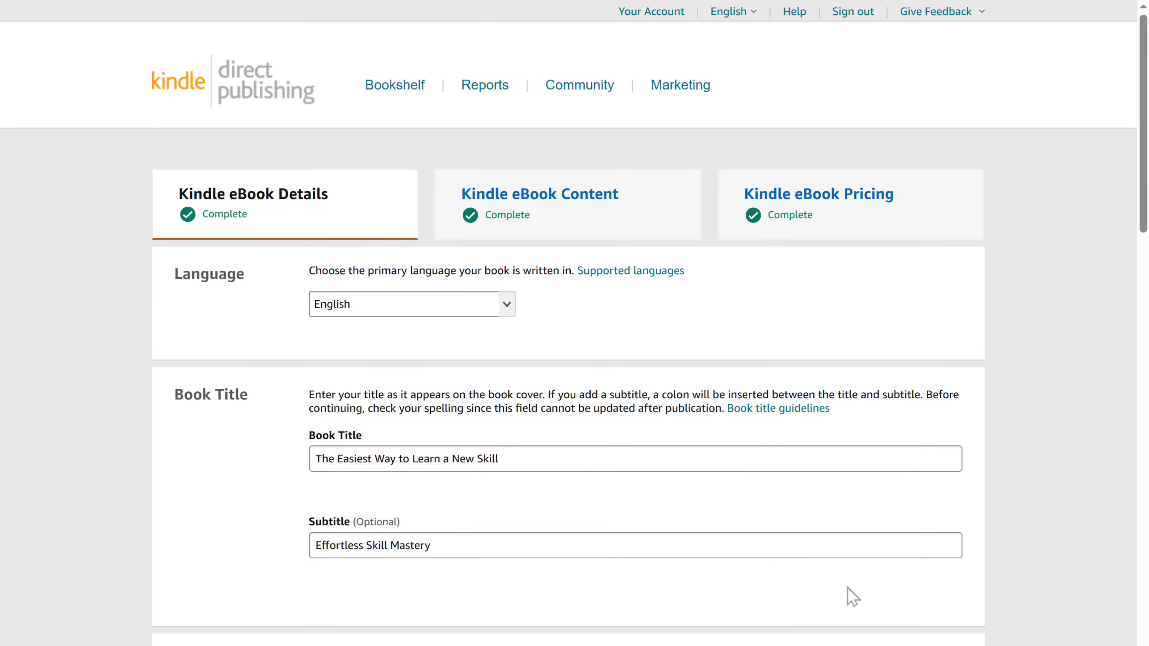
{"action": "scroll", "coordinate": [846, 588], "scroll_direction": "down", "scroll_amount": 10}
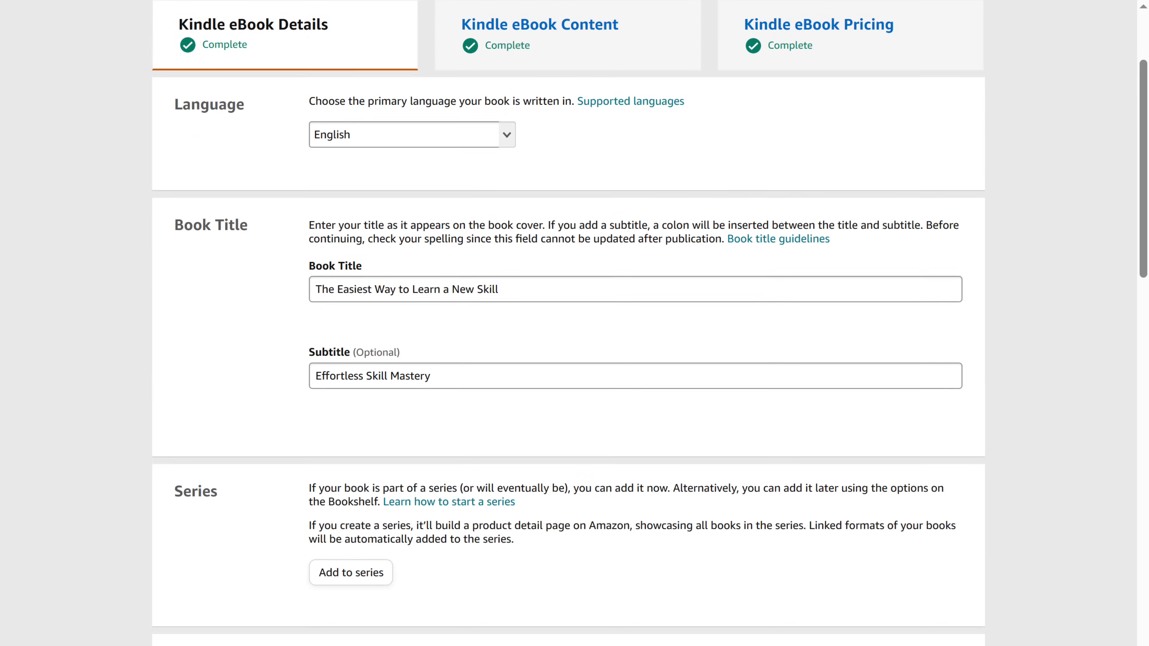
{"action": "scroll", "coordinate": [846, 589], "scroll_direction": "down", "scroll_amount": 5}
{"action": "scroll", "coordinate": [568, 323], "scroll_direction": "down", "scroll_amount": 15}
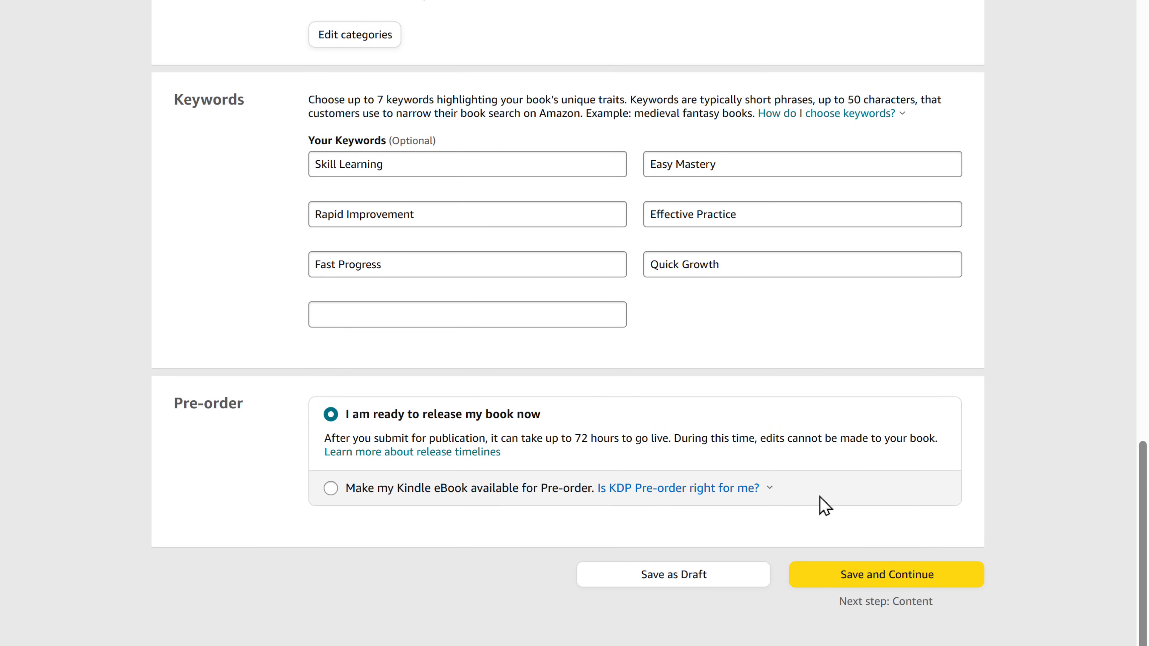
{"action": "left_click", "coordinate": [883, 588]}
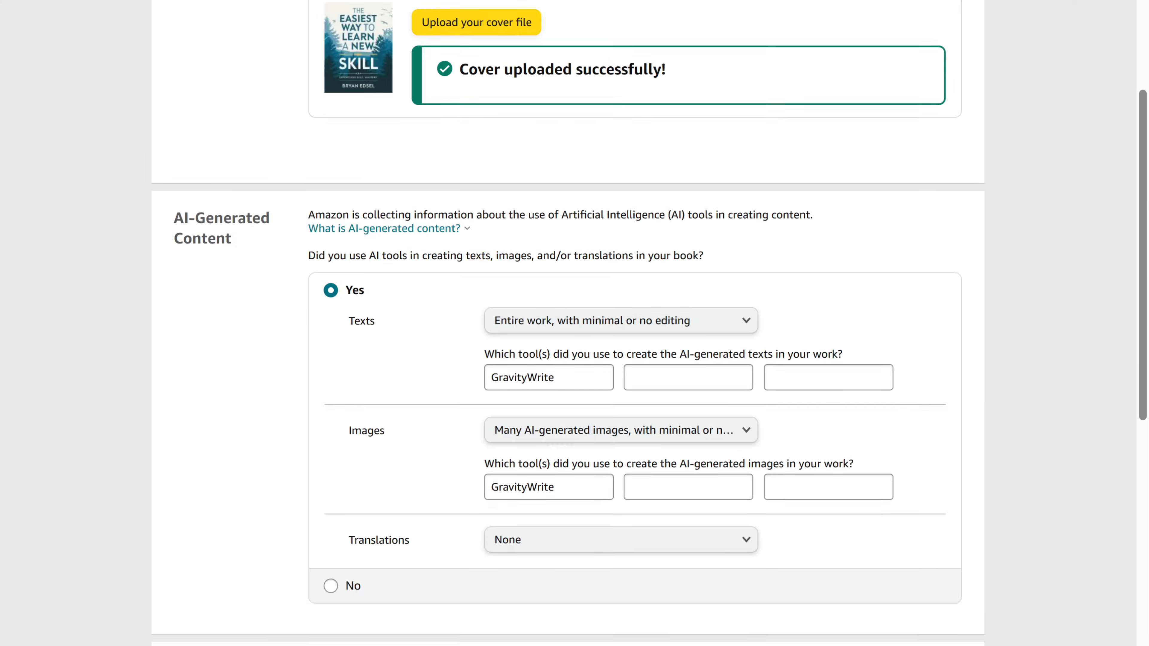
{"action": "scroll", "coordinate": [885, 580], "scroll_direction": "down", "scroll_amount": 10}
{"action": "left_click", "coordinate": [885, 580]}
{"action": "scroll", "coordinate": [891, 591], "scroll_direction": "down", "scroll_amount": 15}
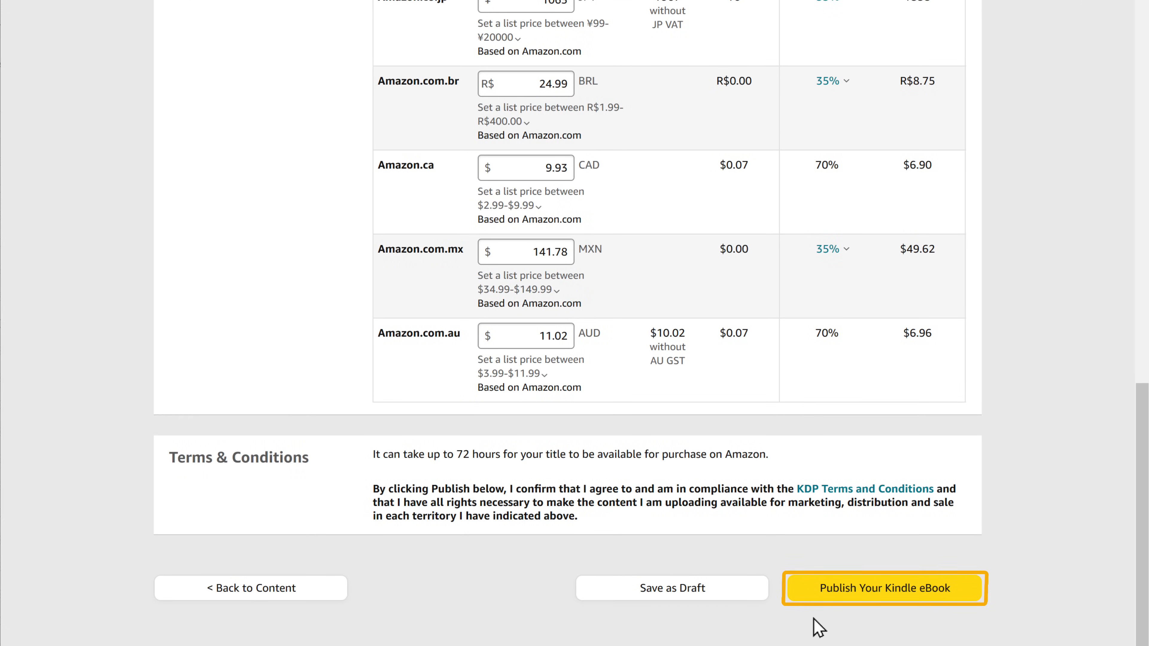
{"action": "left_click", "coordinate": [877, 591]}
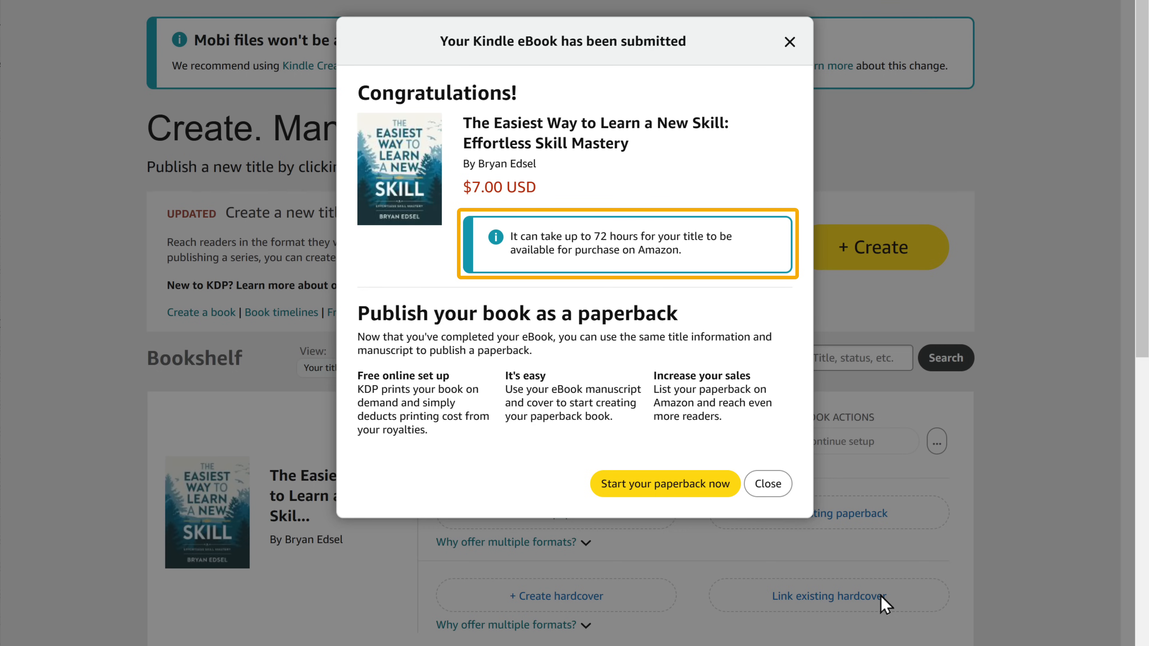
Dismiss the submission confirmation and view the live eBook on the US Amazon marketplace.
{"action": "left_click", "coordinate": [768, 484]}
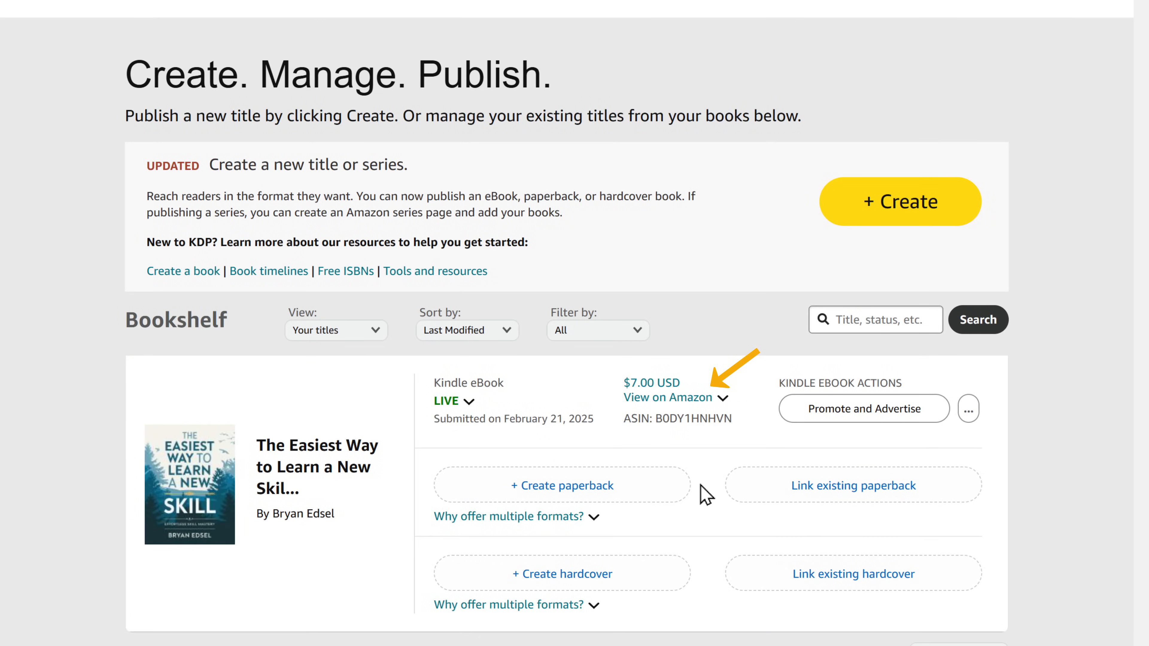
{"action": "left_click", "coordinate": [655, 398]}
{"action": "left_click", "coordinate": [521, 438]}
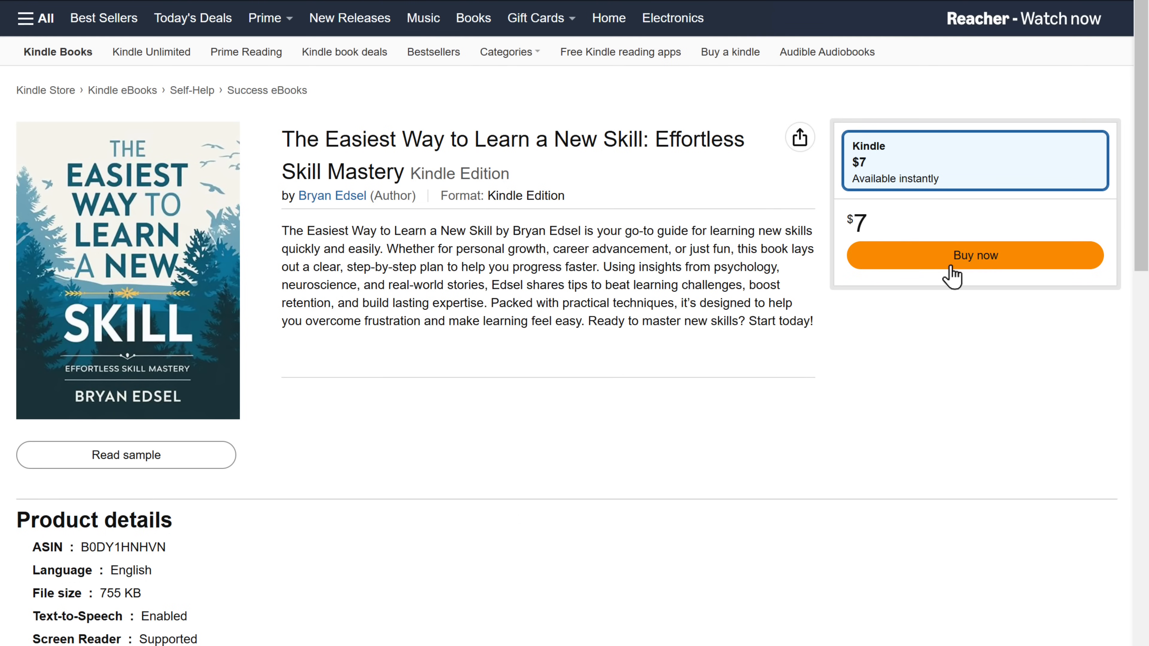
Buy the Kindle Edition for $7 and place the order, then follow the WebSpaceKit 10% off link.
{"action": "left_click", "coordinate": [963, 260]}
{"action": "left_click", "coordinate": [963, 261]}
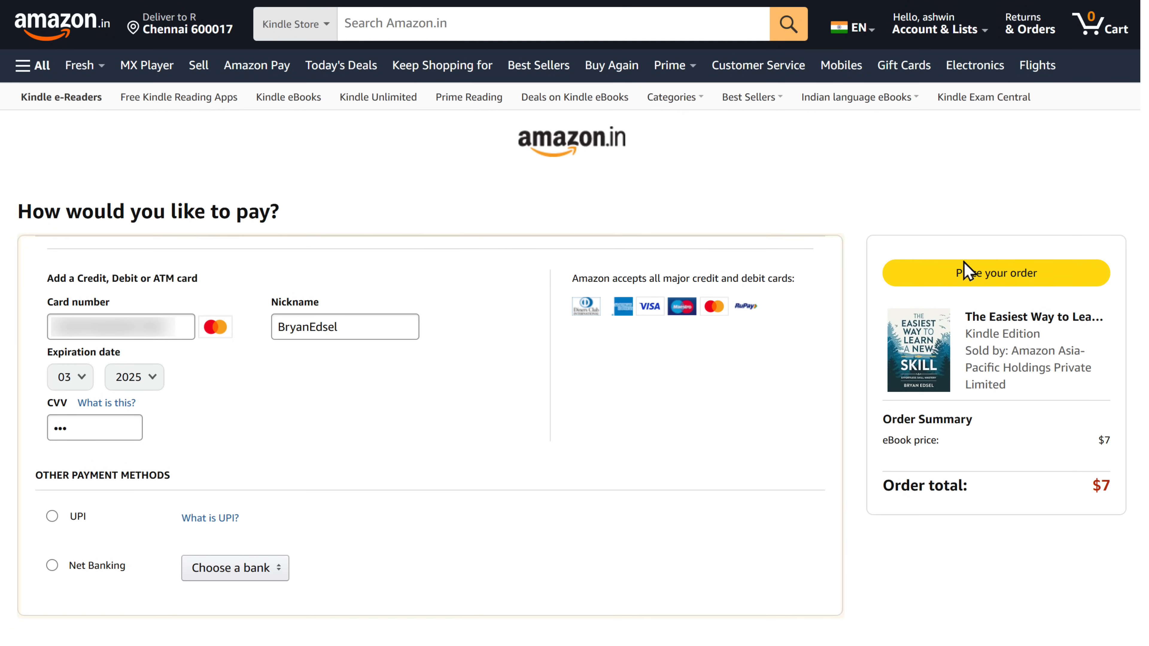
{"action": "left_click", "coordinate": [1039, 276]}
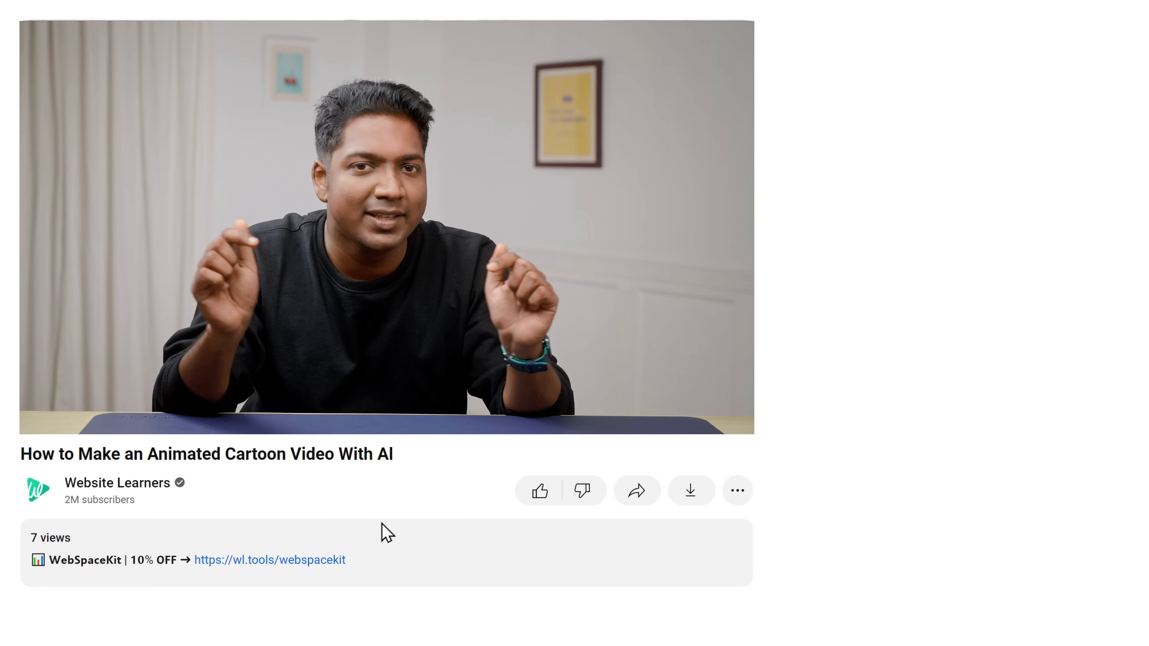
{"action": "left_click", "coordinate": [310, 561]}
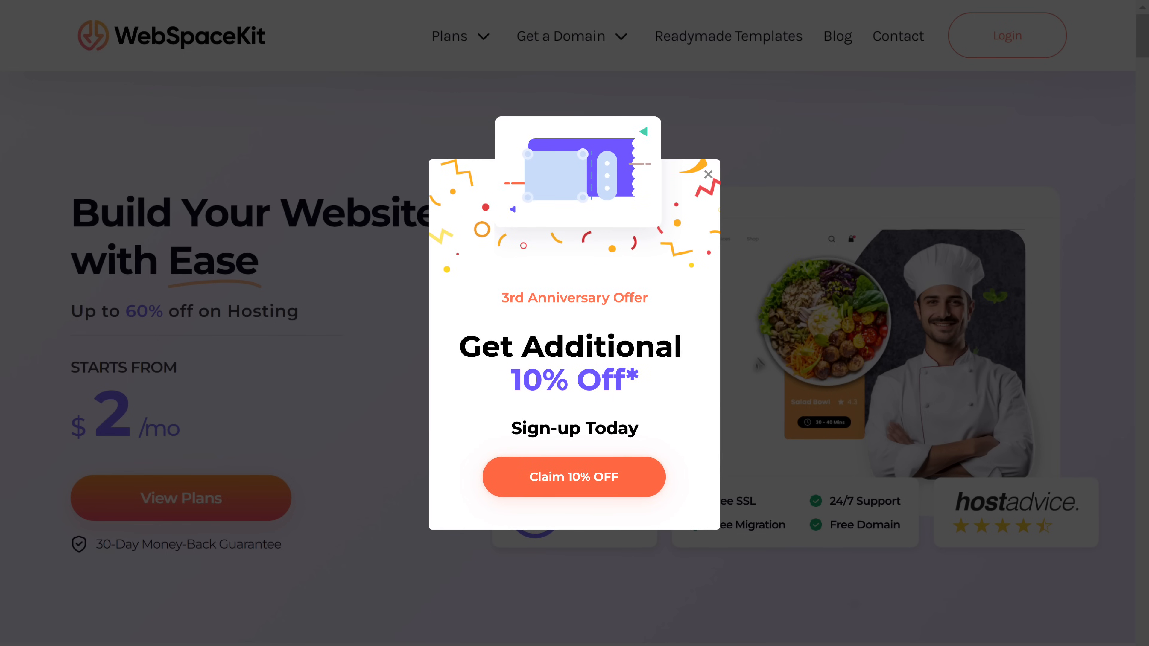